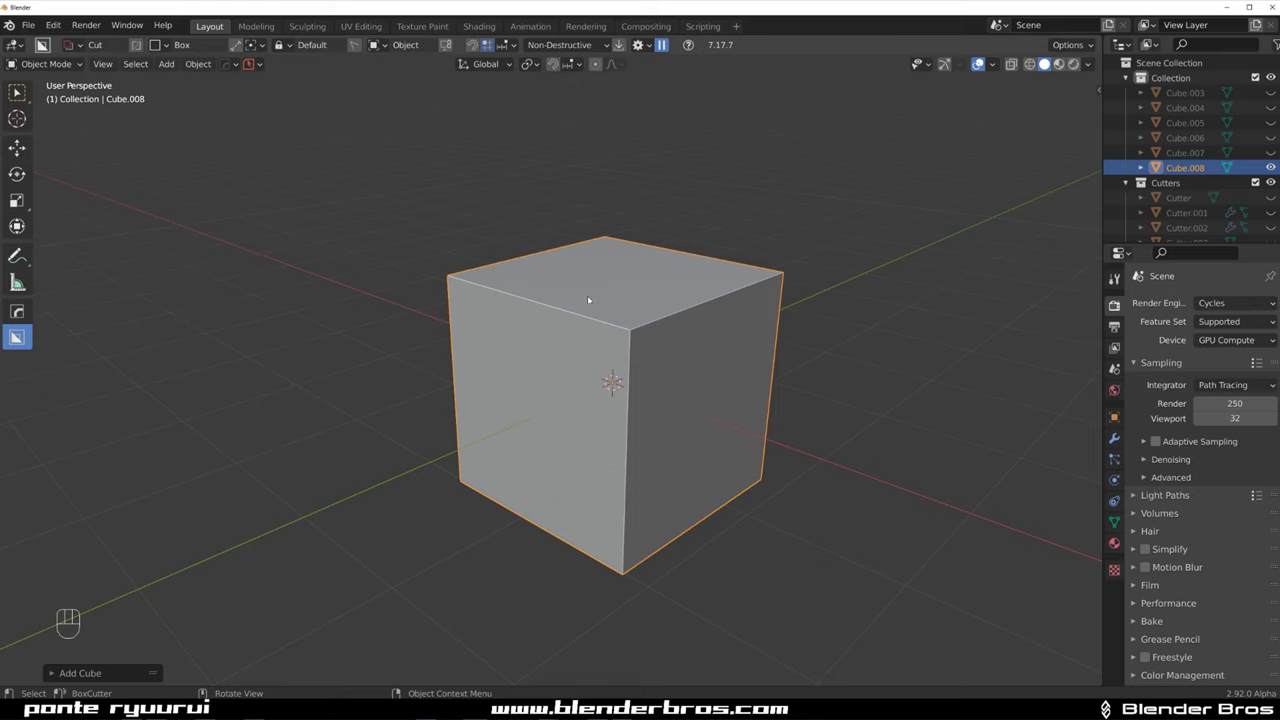
Orbit the view around the newly added plain cube, Cube.008
mouse_move(588, 300)
middle_mouse_down()
mouse_move(409, 315)
mouse_move(560, 334)
mouse_move(616, 291)
middle_mouse_up()
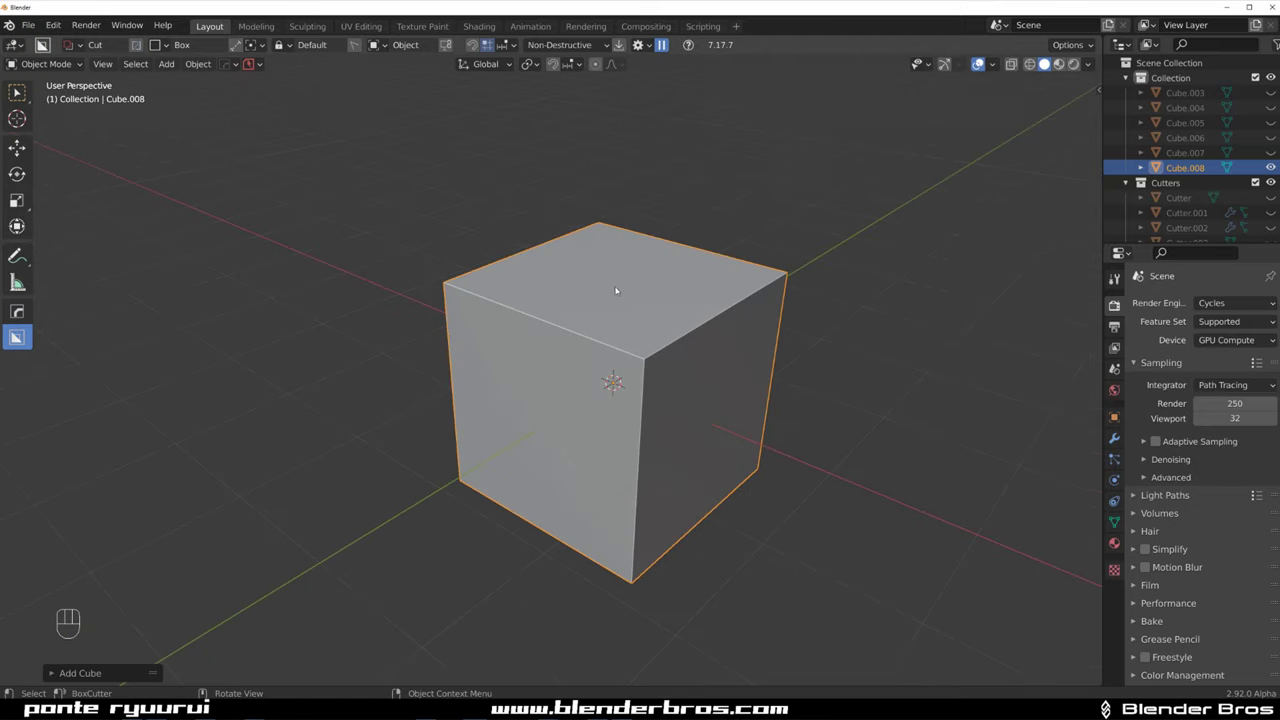
Cut a narrow slot into Cube.008's top, replacing a wider attempt, and set the cutter shape to Custom
left_click_drag(591, 277, 600, 356)
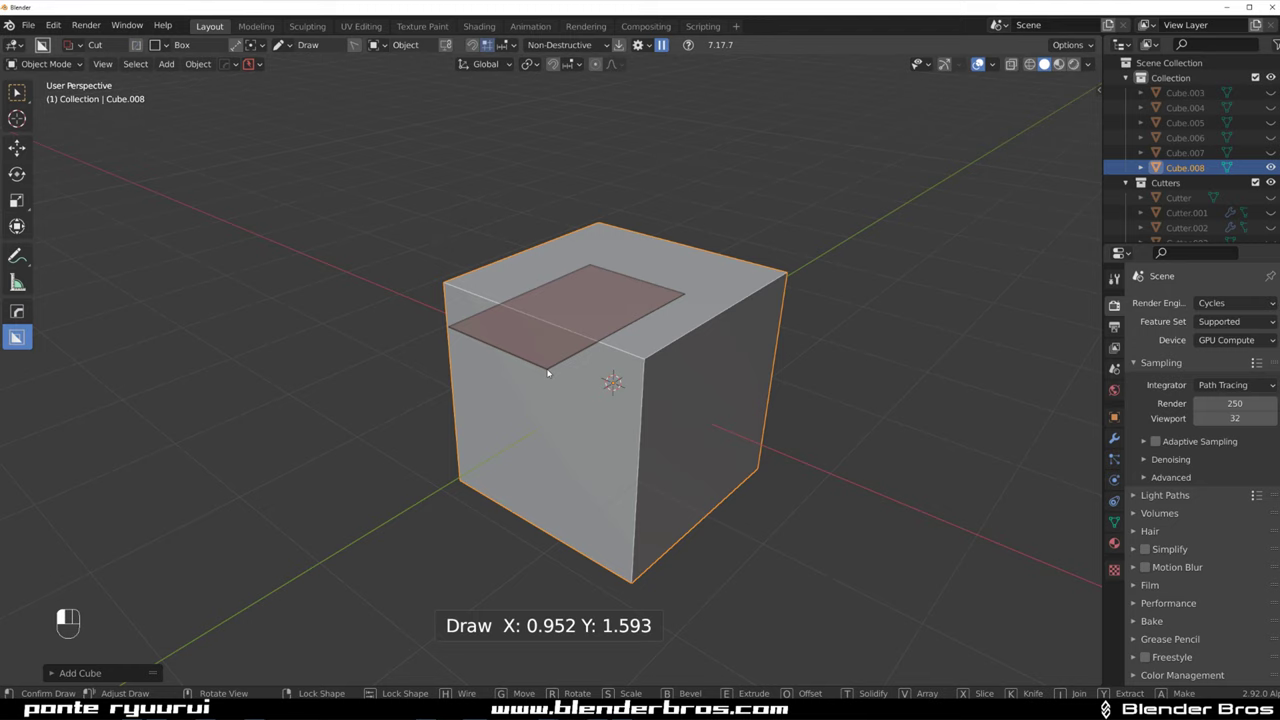
left_click(611, 408)
key("ctrl+z")
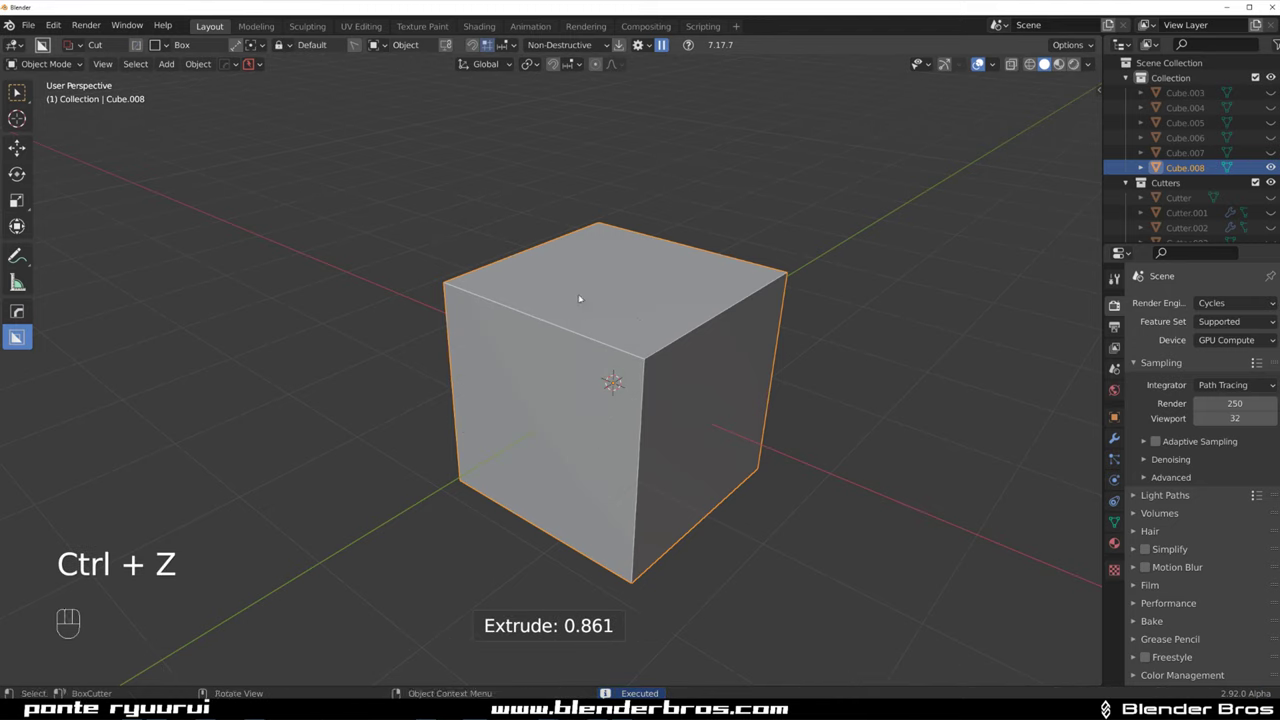
left_click_drag(580, 297, 530, 330)
left_click(541, 453)
mouse_move(541, 453)
middle_mouse_down()
mouse_move(606, 400)
mouse_move(591, 400)
mouse_move(653, 372)
middle_mouse_up()
key("d")
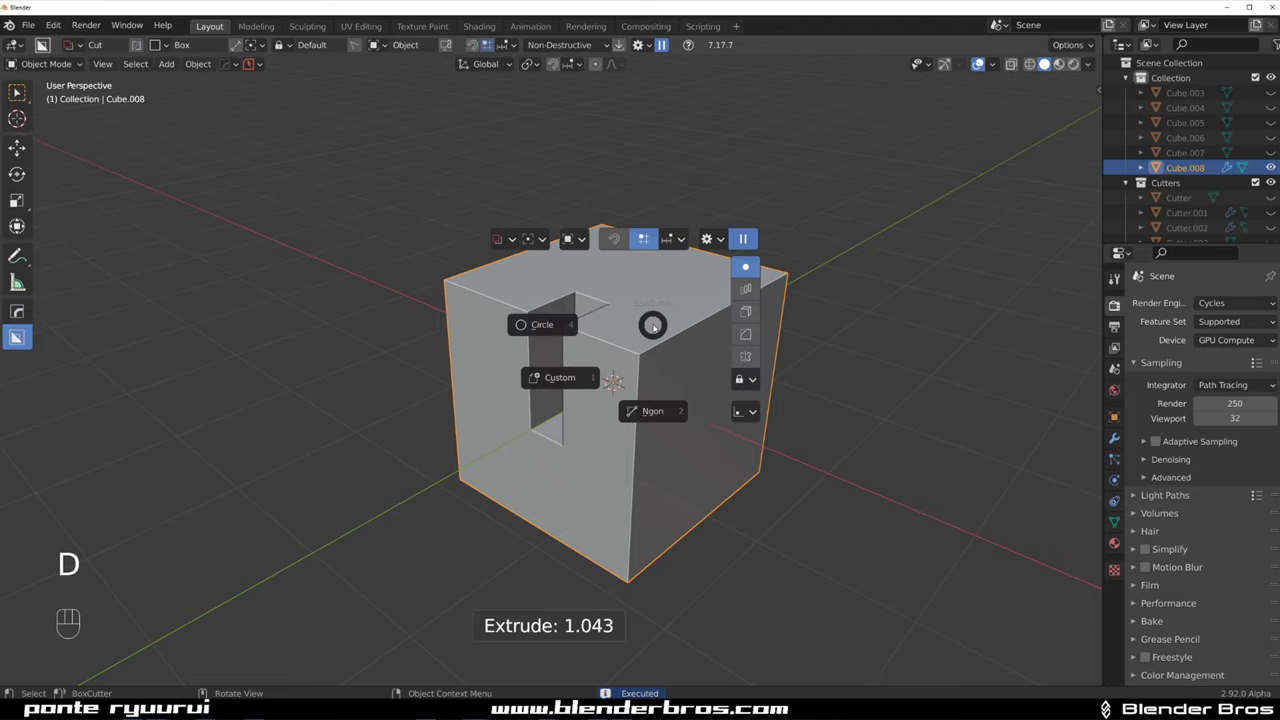
left_click(557, 379)
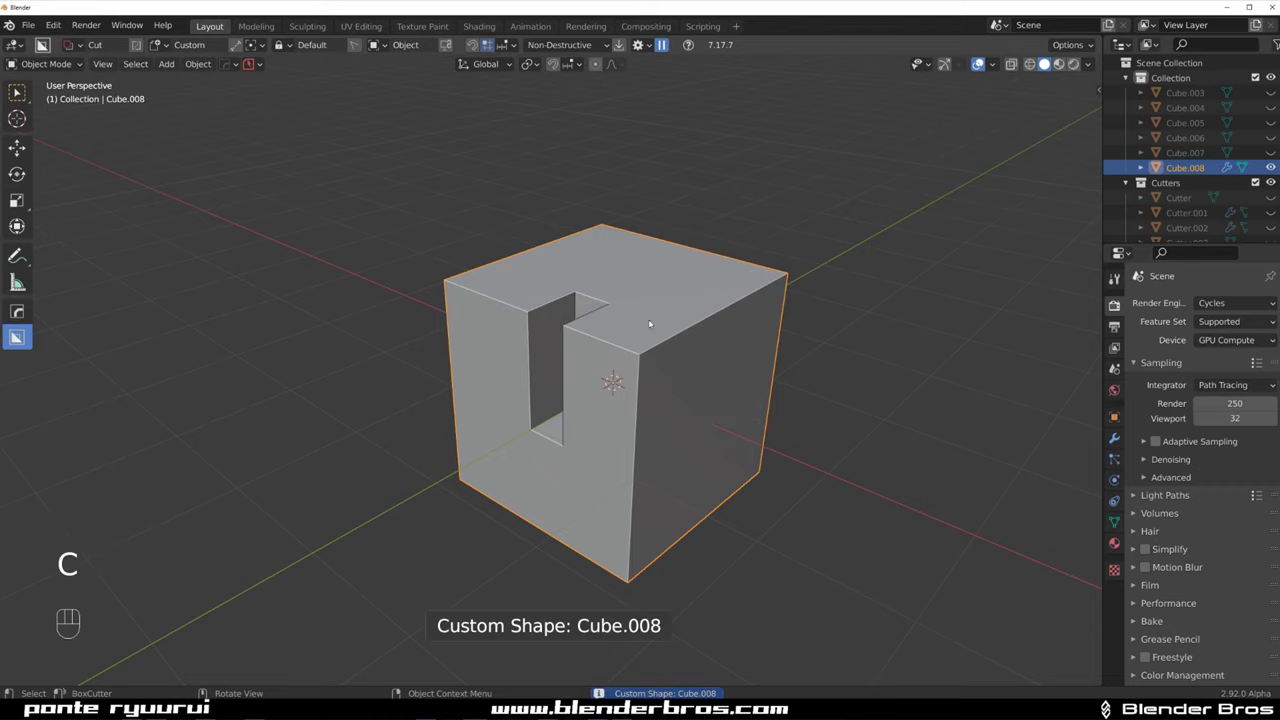
Carve rectangular recesses into the cube's top and left faces
mouse_move(649, 324)
middle_mouse_down()
mouse_move(666, 360)
mouse_move(563, 374)
mouse_move(666, 366)
mouse_move(626, 326)
mouse_move(513, 321)
mouse_move(551, 323)
middle_mouse_up()
left_click_drag(561, 252, 513, 361)
left_click(514, 466)
mouse_move(514, 466)
middle_mouse_down()
mouse_move(483, 370)
mouse_move(700, 362)
mouse_move(374, 360)
mouse_move(307, 345)
mouse_move(487, 316)
middle_mouse_up()
left_click_drag(487, 316, 567, 450)
left_click(600, 430)
Cut a recess into the front face and a deeper cut from the top-front angle
middle_click_drag(600, 430, 521, 398)
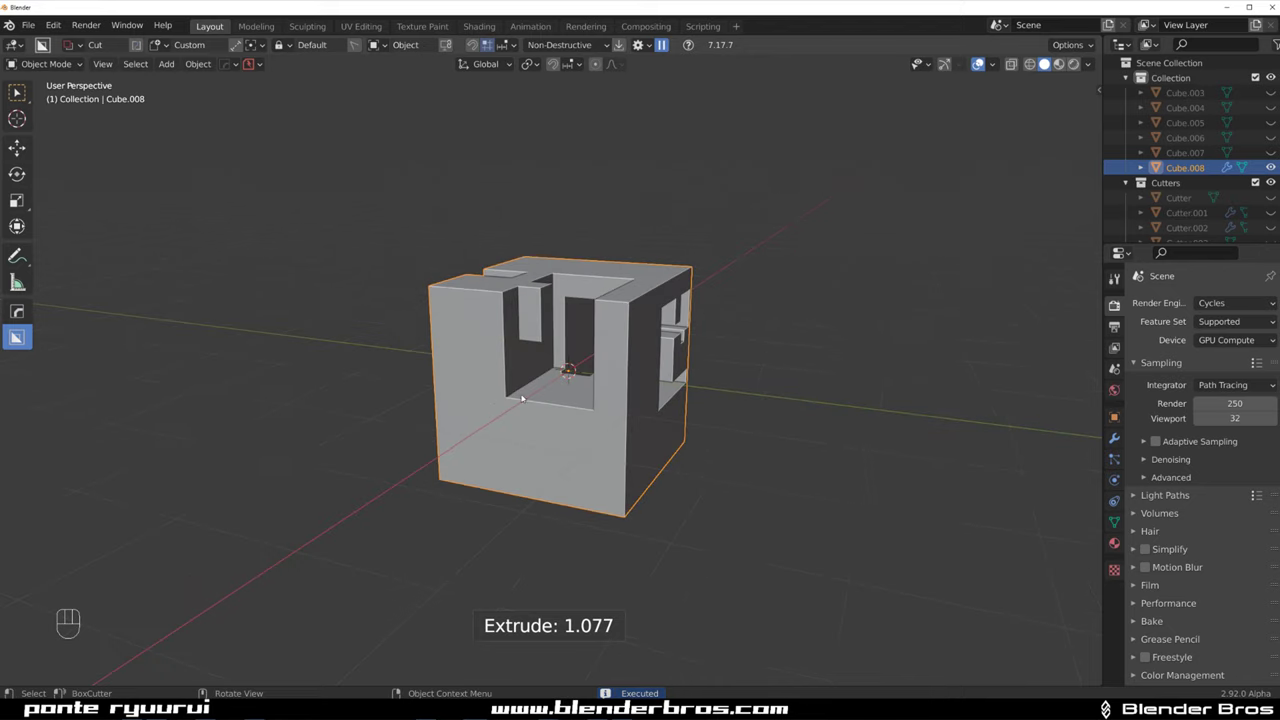
left_click_drag(521, 398, 602, 483)
left_click(654, 399)
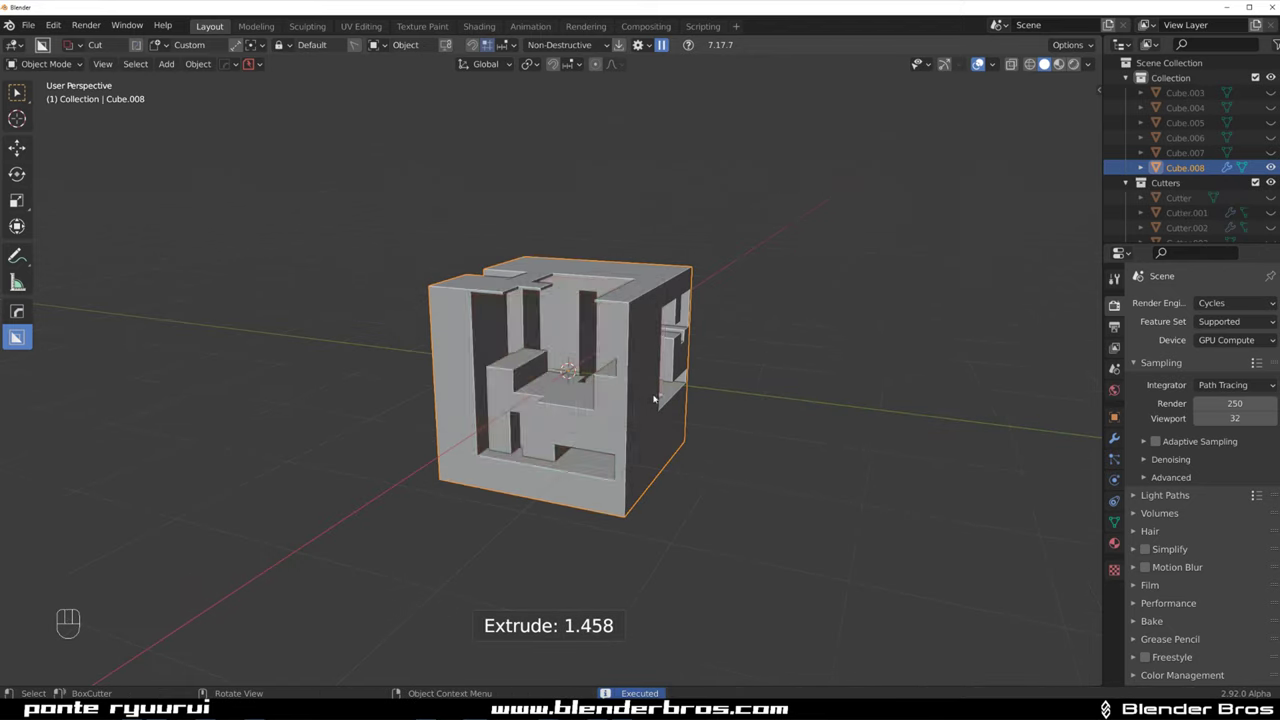
middle_click_drag(654, 399, 612, 263)
left_click_drag(612, 263, 505, 438)
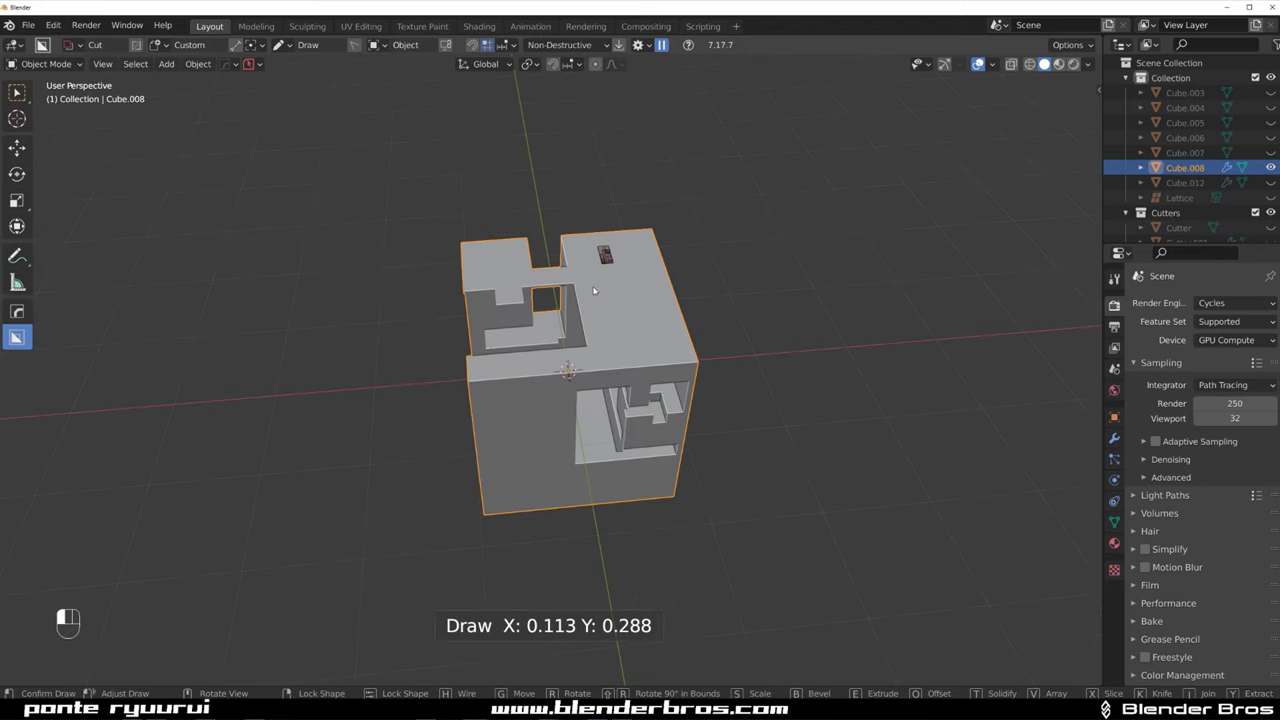
left_click(530, 505)
Add two more extruded recess cuts, including another on the front face
middle_click_drag(530, 505, 563, 366)
mouse_move(490, 300)
left_mouse_down()
mouse_move(526, 366)
mouse_move(700, 450)
left_mouse_up()
left_click(719, 436)
middle_click_drag(459, 380, 625, 396)
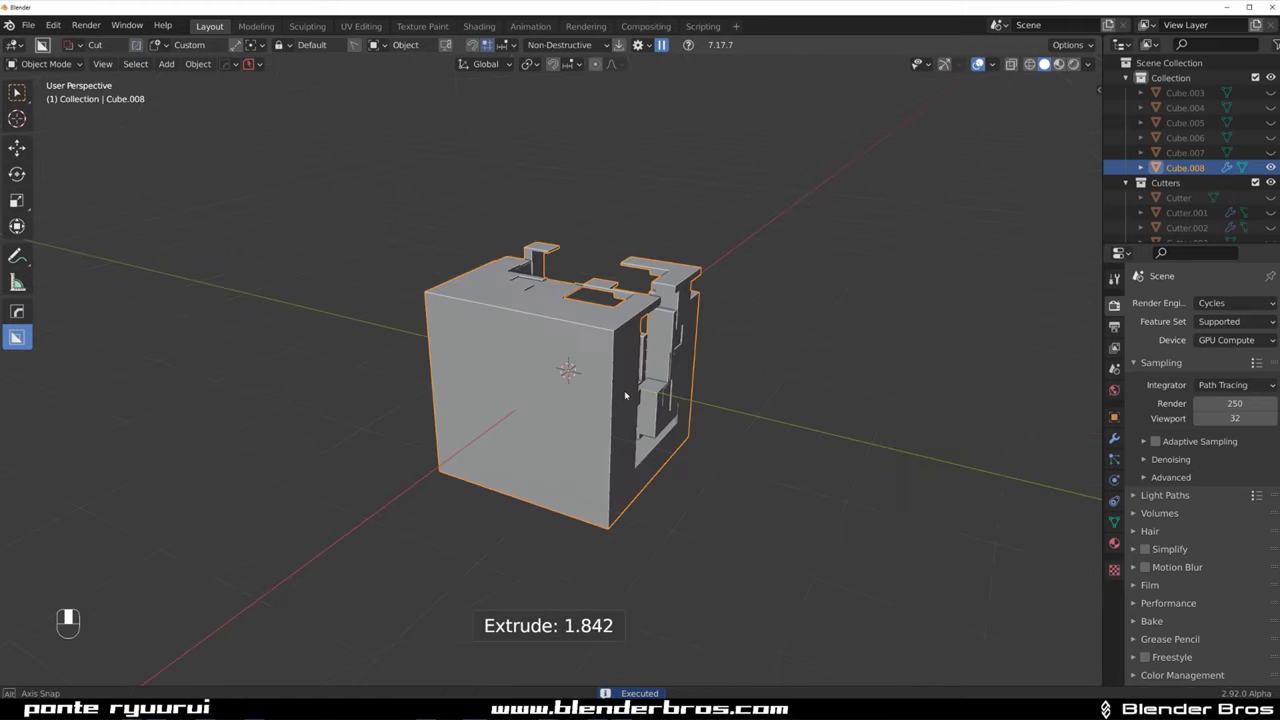
left_click_drag(508, 380, 612, 480)
left_click(645, 417)
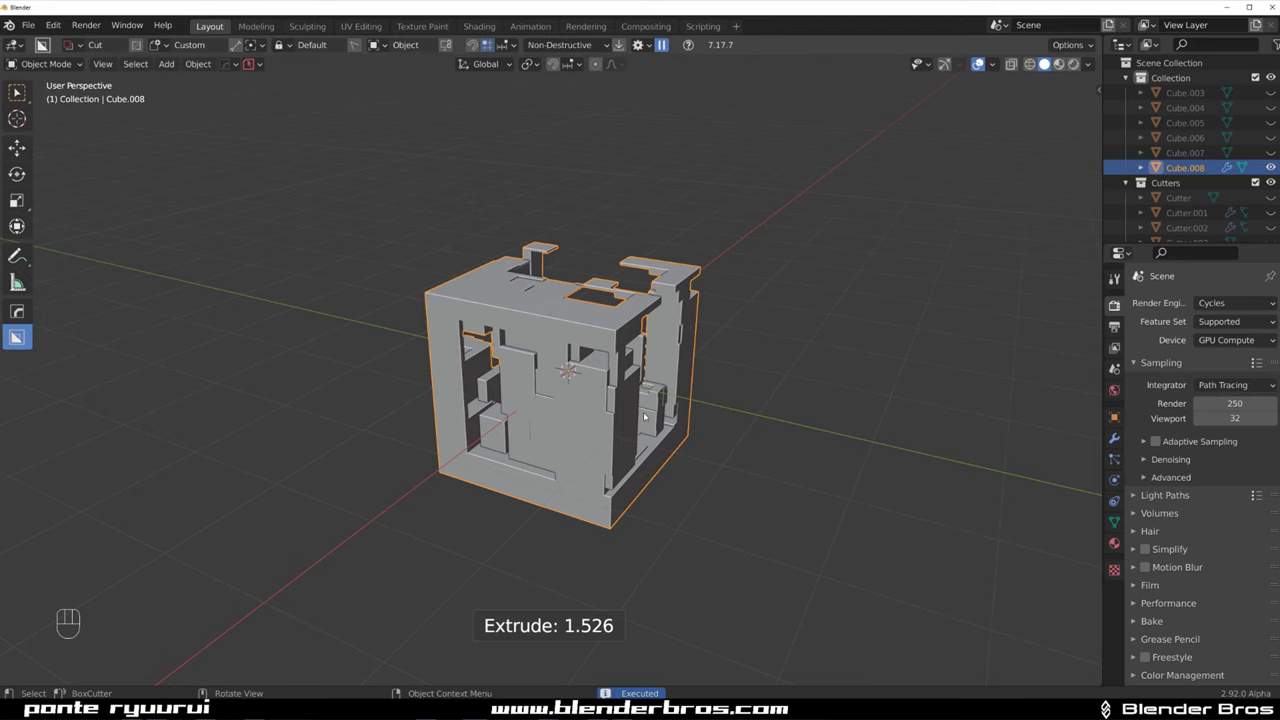
scroll(655, 422, "down", 2)
Duplicate the greebled cube and place the copy to the right of the original
key("shift+d")
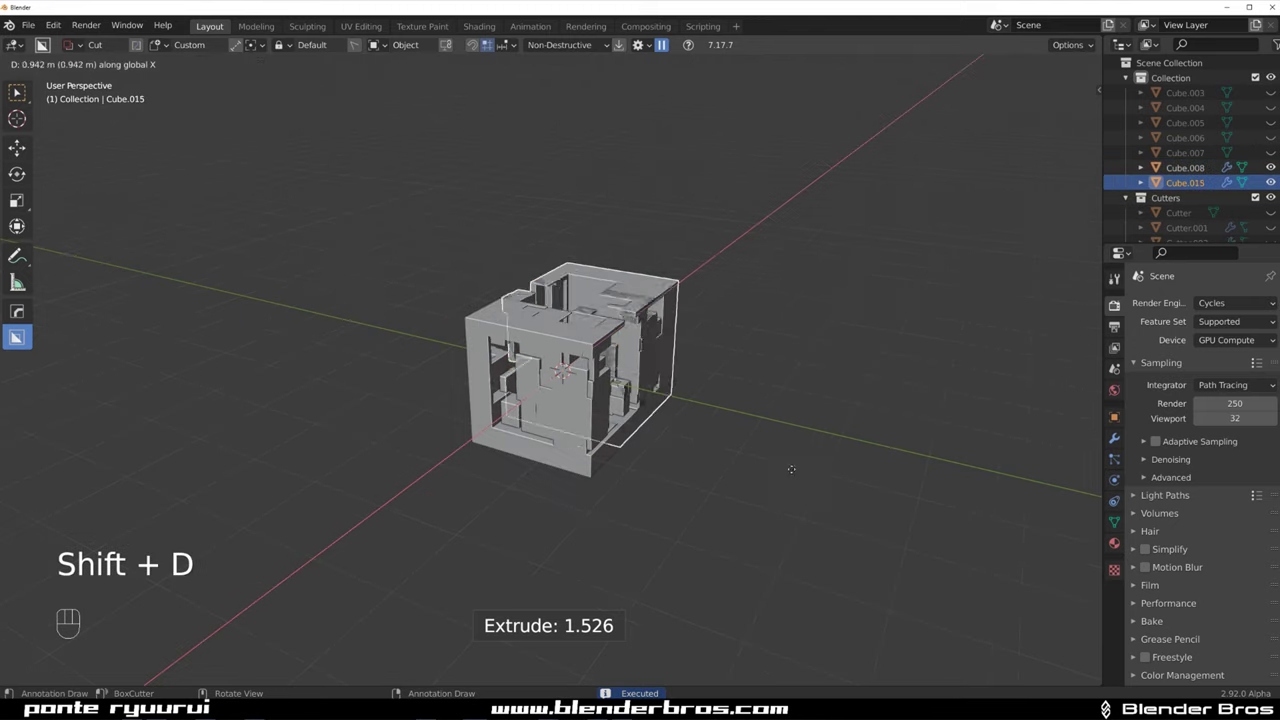
left_click(780, 372)
mouse_move(780, 372)
middle_mouse_down()
mouse_move(713, 320)
mouse_move(471, 419)
mouse_move(466, 383)
middle_mouse_up()
Cut recesses into the copy's face and top, plus a deep front cut
left_click_drag(310, 286, 530, 535)
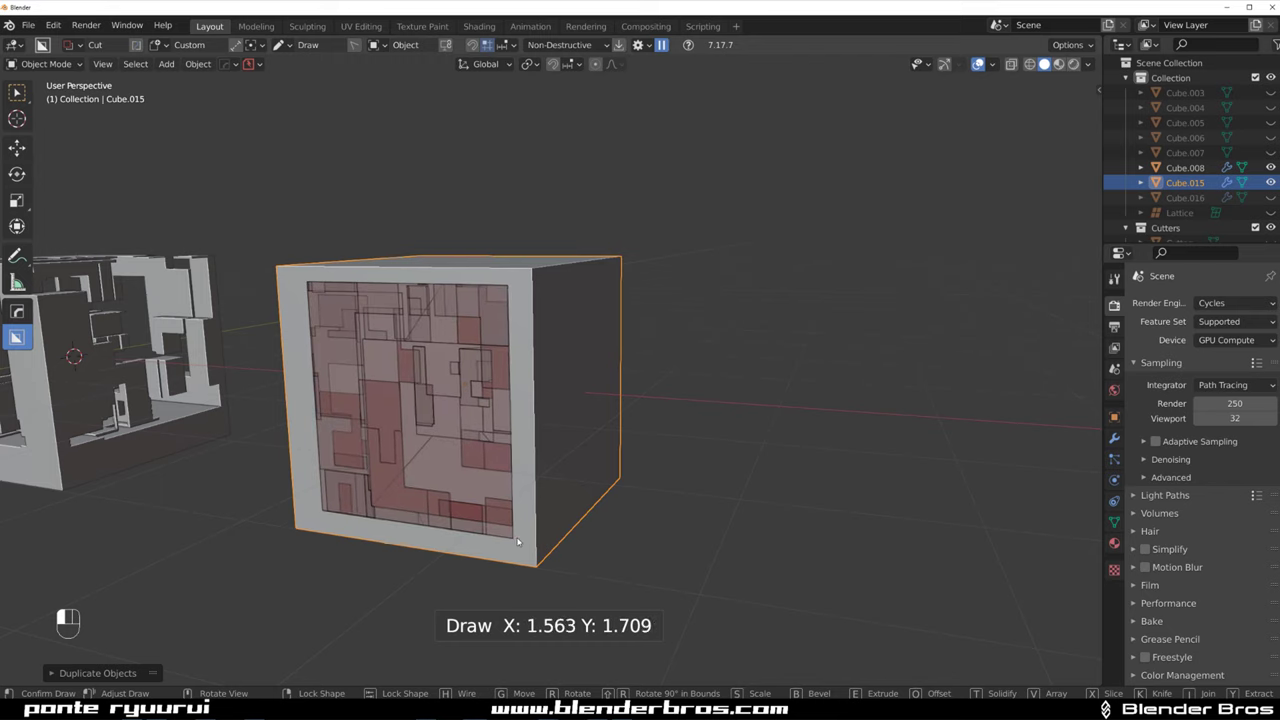
left_click(589, 482)
mouse_move(589, 482)
middle_mouse_down()
mouse_move(623, 434)
mouse_move(723, 466)
mouse_move(434, 257)
middle_mouse_up()
left_click_drag(350, 275, 485, 440)
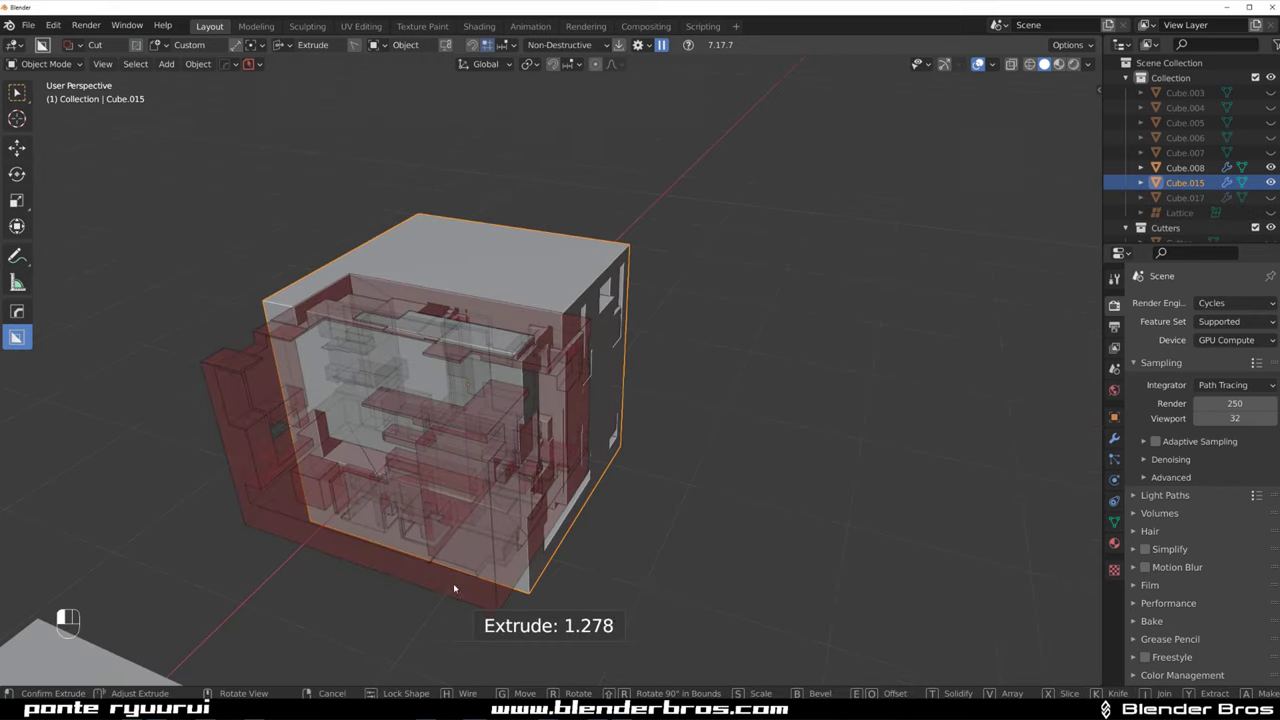
left_click(451, 586)
left_click_drag(318, 320, 585, 590)
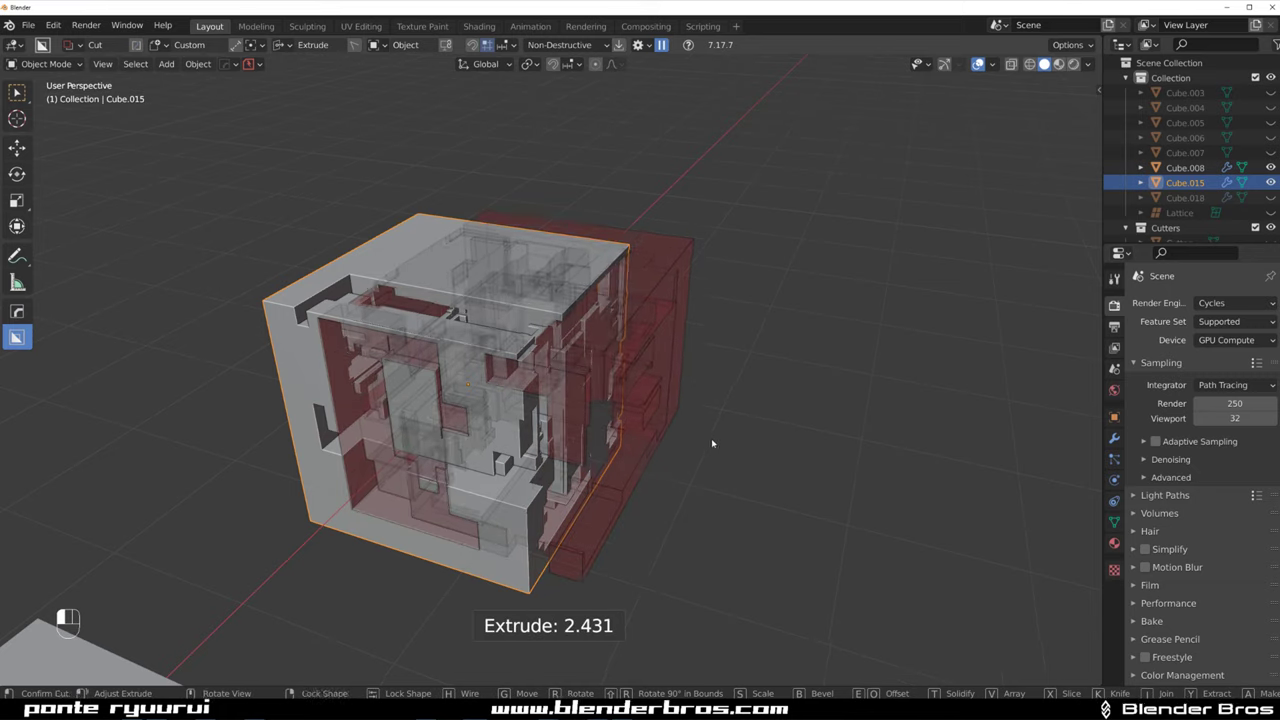
left_click(714, 443)
Add more deep cuts on the copy's front and top, then zoom in to inspect
middle_click_drag(714, 443, 421, 385)
left_click_drag(368, 338, 600, 545)
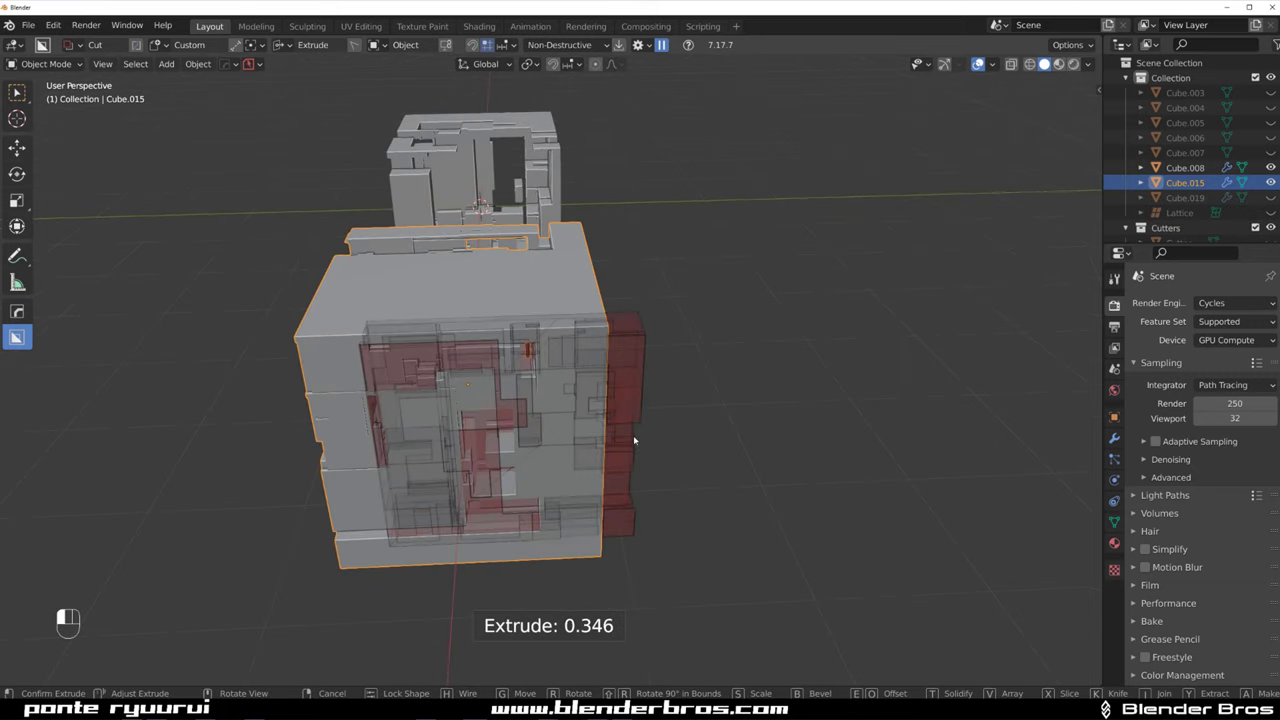
left_click(633, 430)
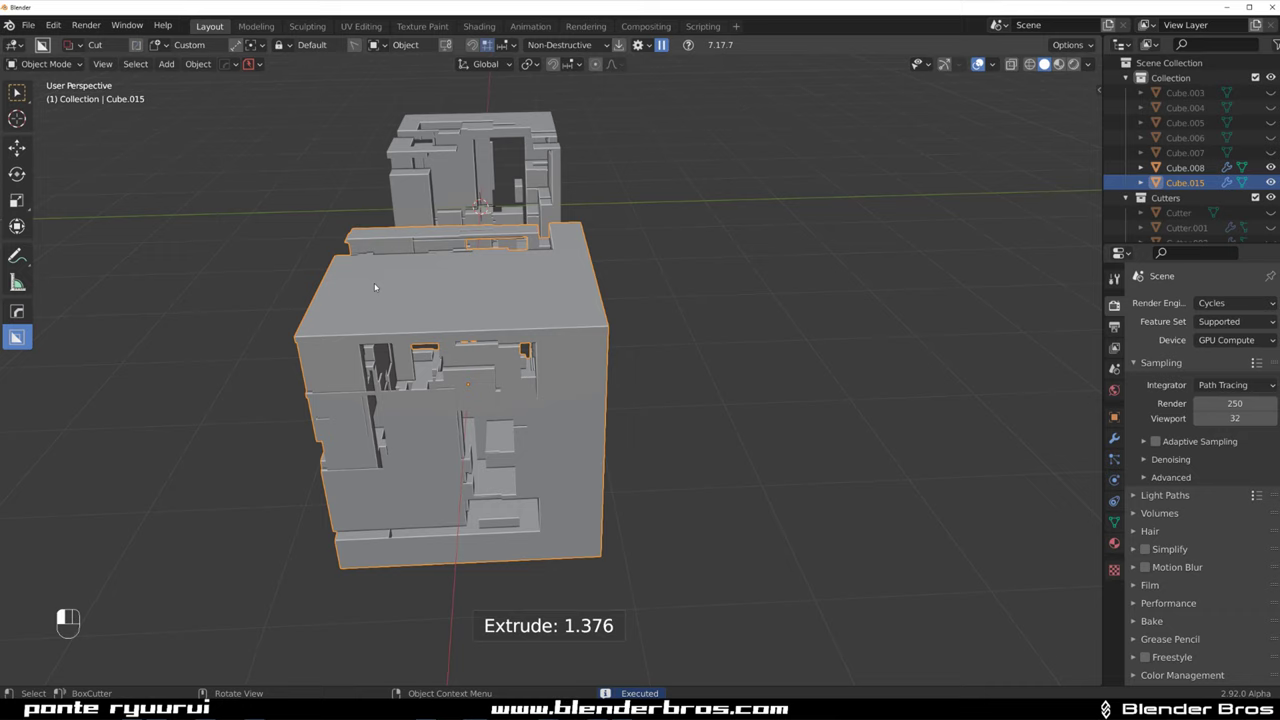
left_click_drag(375, 288, 694, 406)
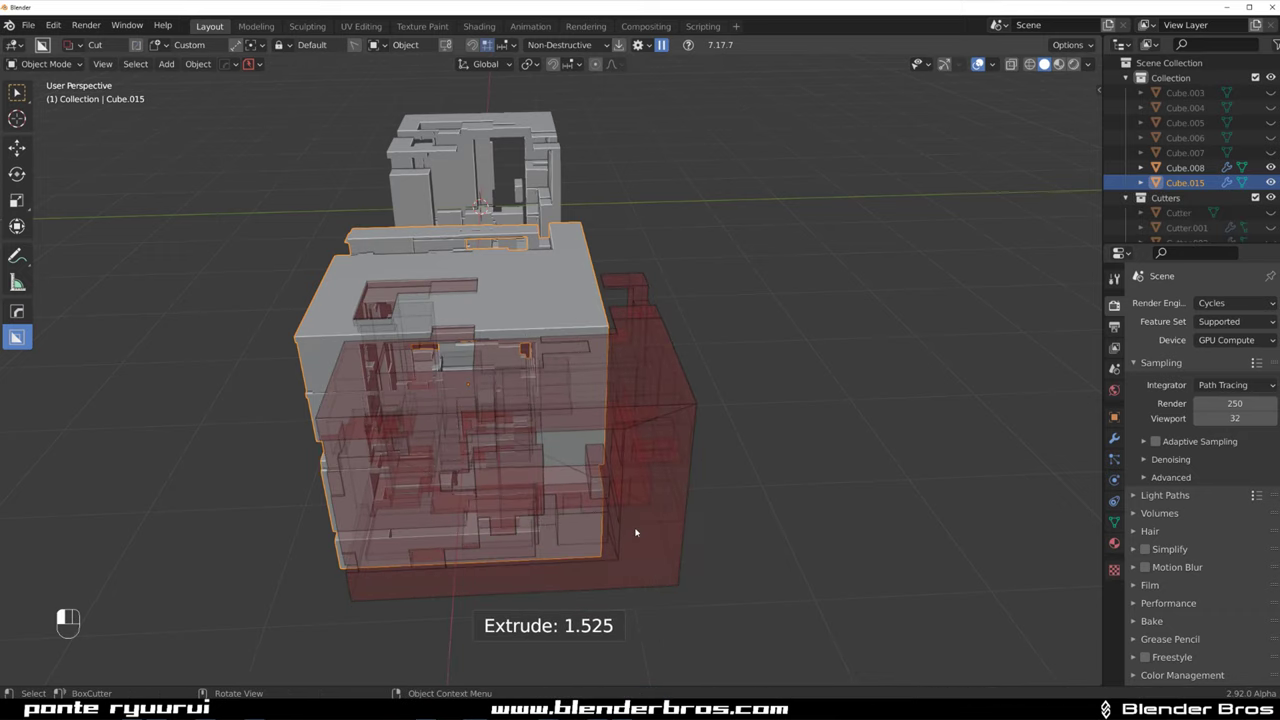
left_click(635, 532)
scroll(506, 480, "down", 5)
middle_click_drag(506, 480, 686, 420)
scroll(446, 386, "up", 8)
mouse_move(446, 386)
middle_mouse_down()
mouse_move(537, 388)
mouse_move(468, 363)
mouse_move(603, 336)
mouse_move(557, 329)
mouse_move(551, 348)
mouse_move(340, 337)
middle_mouse_up()
scroll(537, 388, "up", 4)
scroll(468, 363, "up", 3)
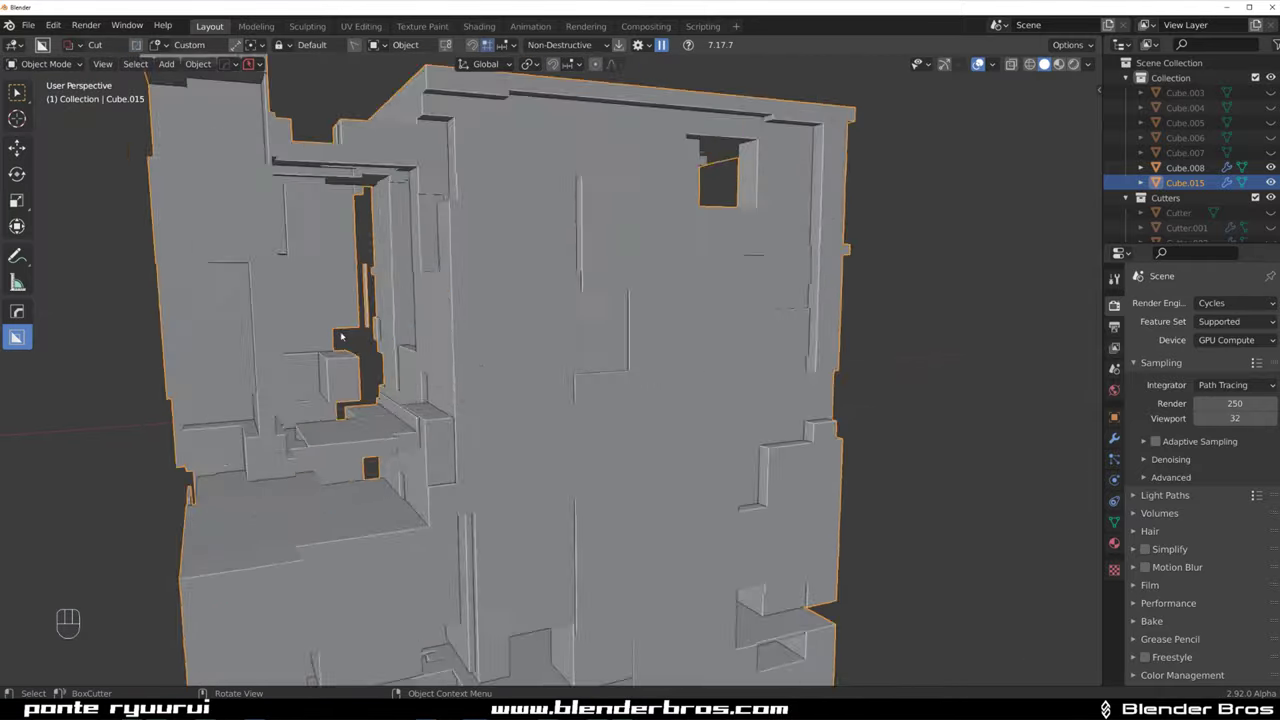
scroll(340, 337, "down", 6)
mouse_move(560, 356)
middle_mouse_down()
mouse_move(443, 400)
mouse_move(563, 437)
mouse_move(586, 410)
middle_mouse_up()
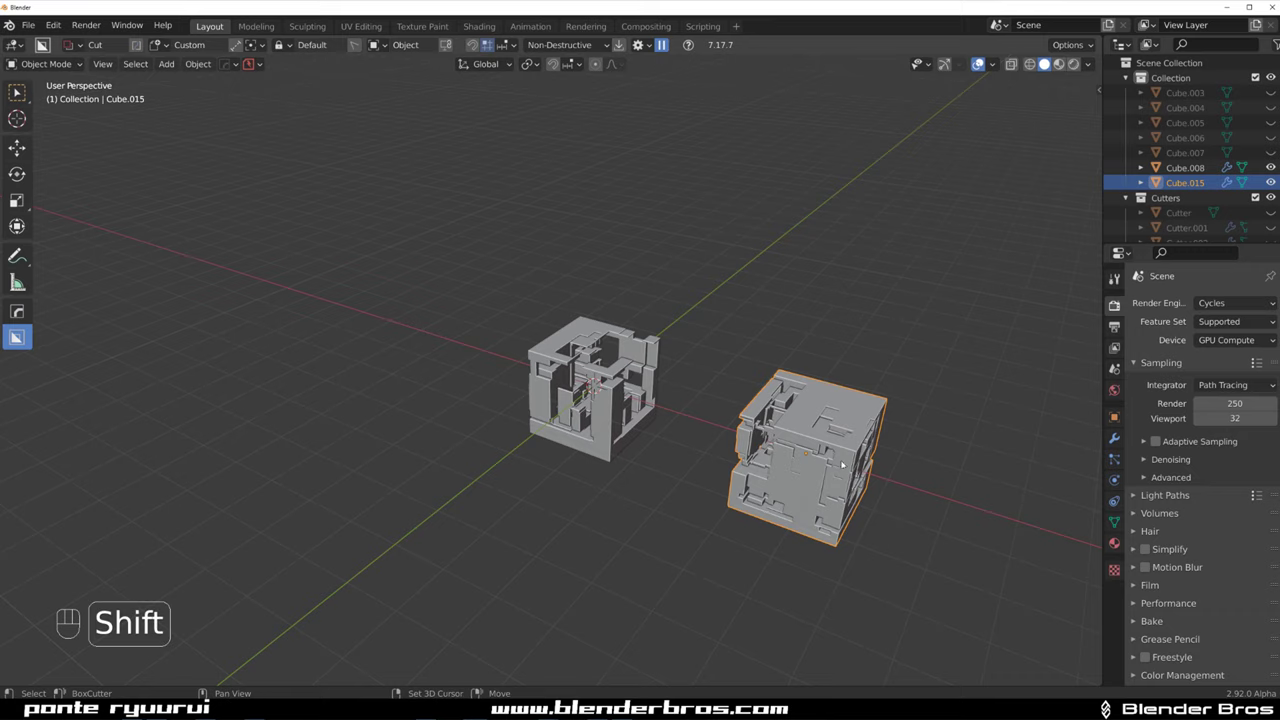
mouse_move(843, 465)
middle_mouse_down("shift")
mouse_move(600, 380)
mouse_move(529, 323)
mouse_move(758, 276)
mouse_move(833, 303)
mouse_move(949, 309)
mouse_move(436, 314)
mouse_move(857, 191)
mouse_move(254, 266)
mouse_move(146, 326)
mouse_move(62, 332)
mouse_move(117, 291)
mouse_move(637, 298)
mouse_move(401, 486)
middle_mouse_up("shift")
scroll(600, 380, "up", 5)
scroll(637, 298, "down", 3)
scroll(637, 298, "down", 4)
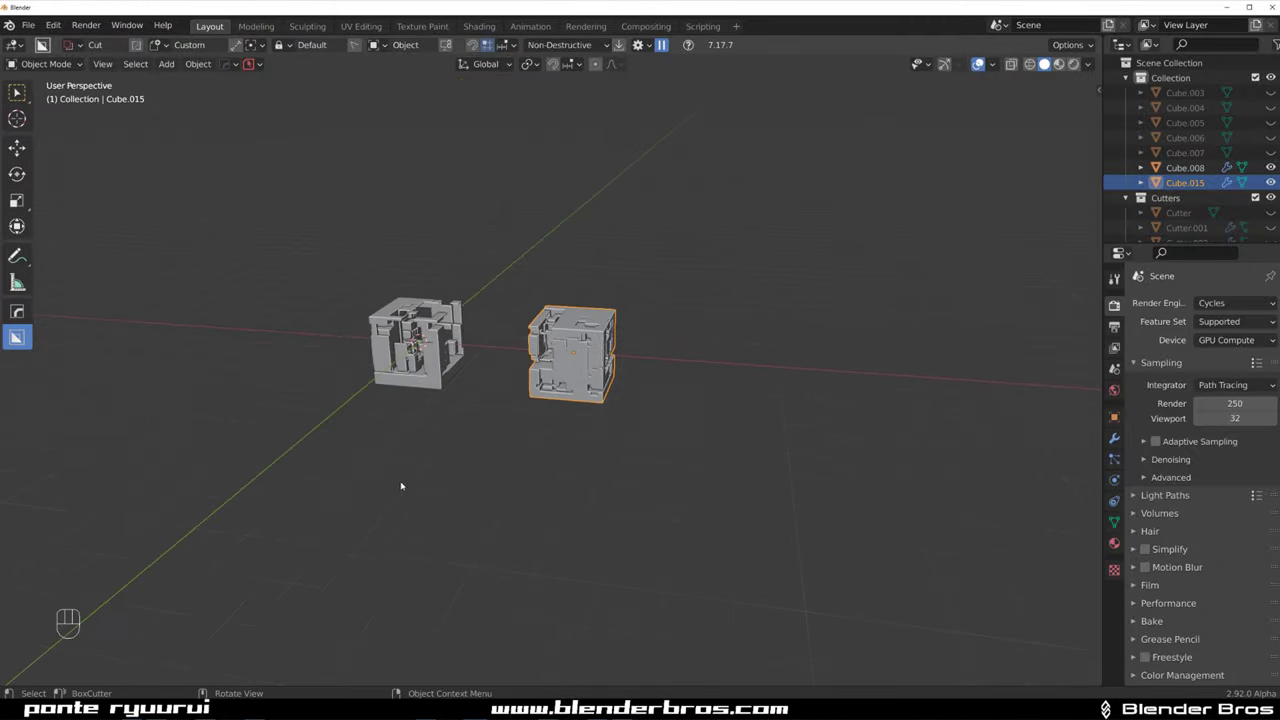
Add a new cube at front-left and scale it flat along Z into a slab
key("shift+a")
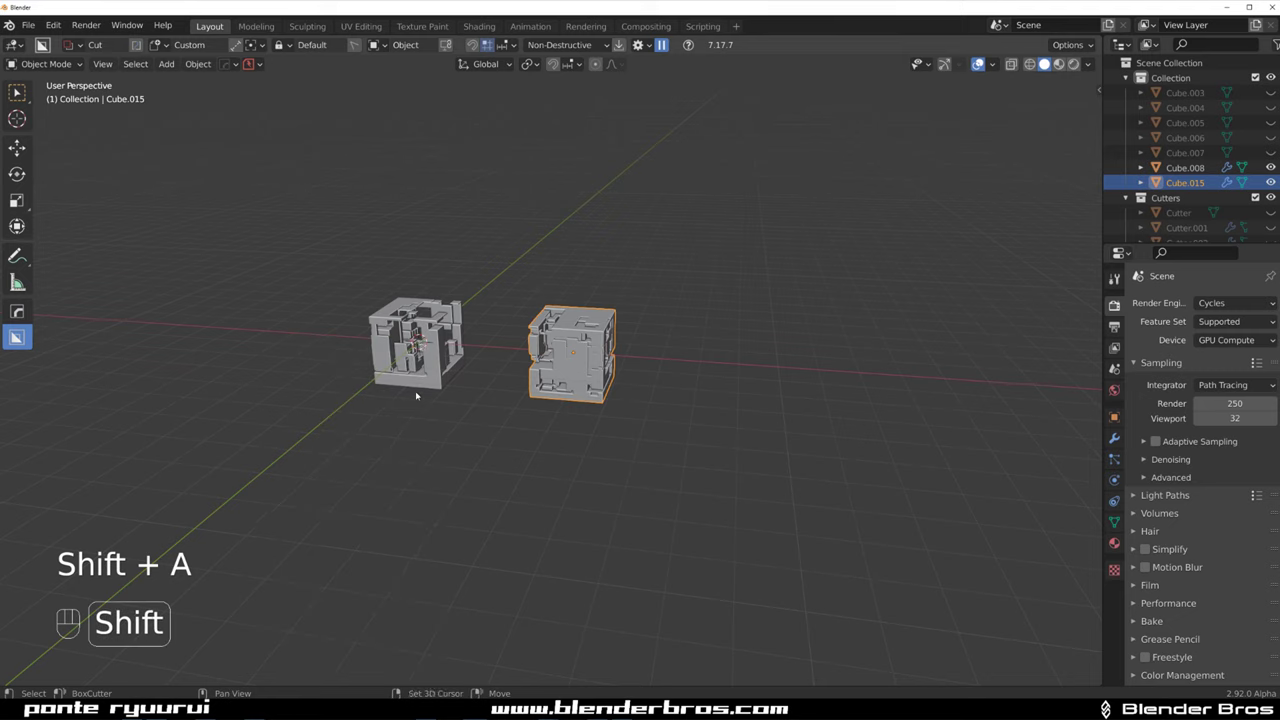
key("shift+a")
left_click(489, 400)
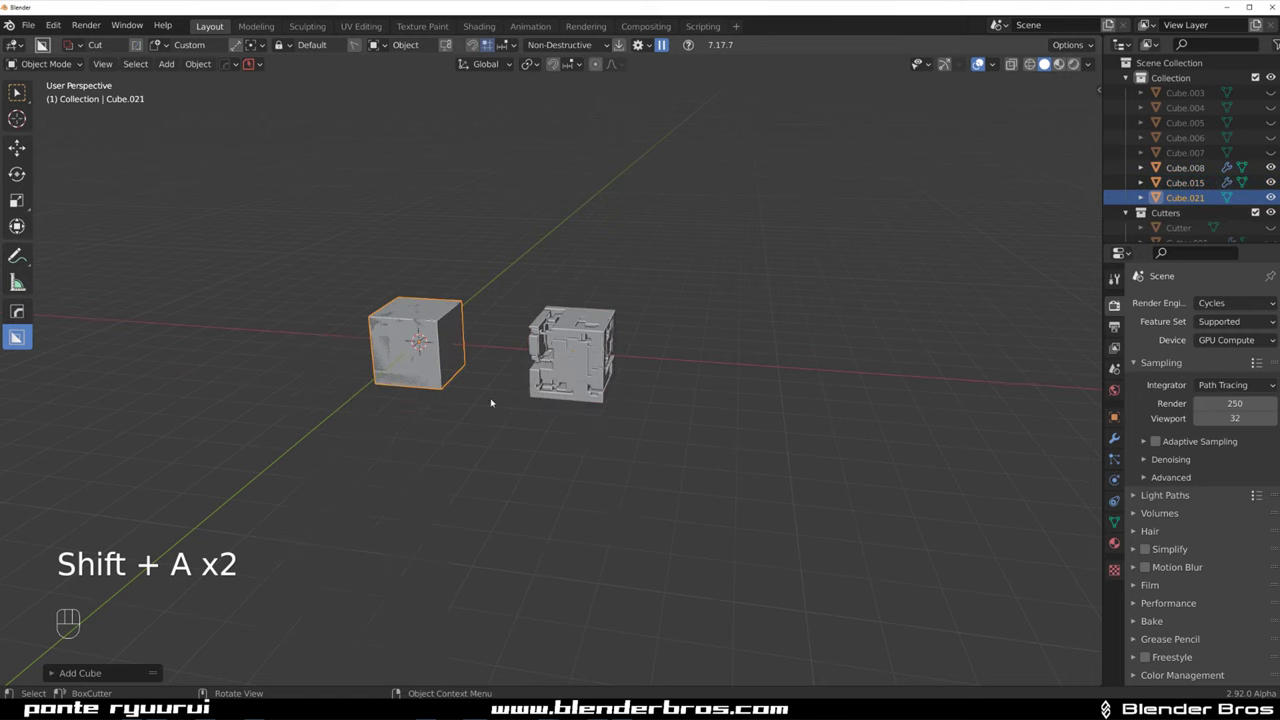
left_click(440, 445)
key("s")
key("z")
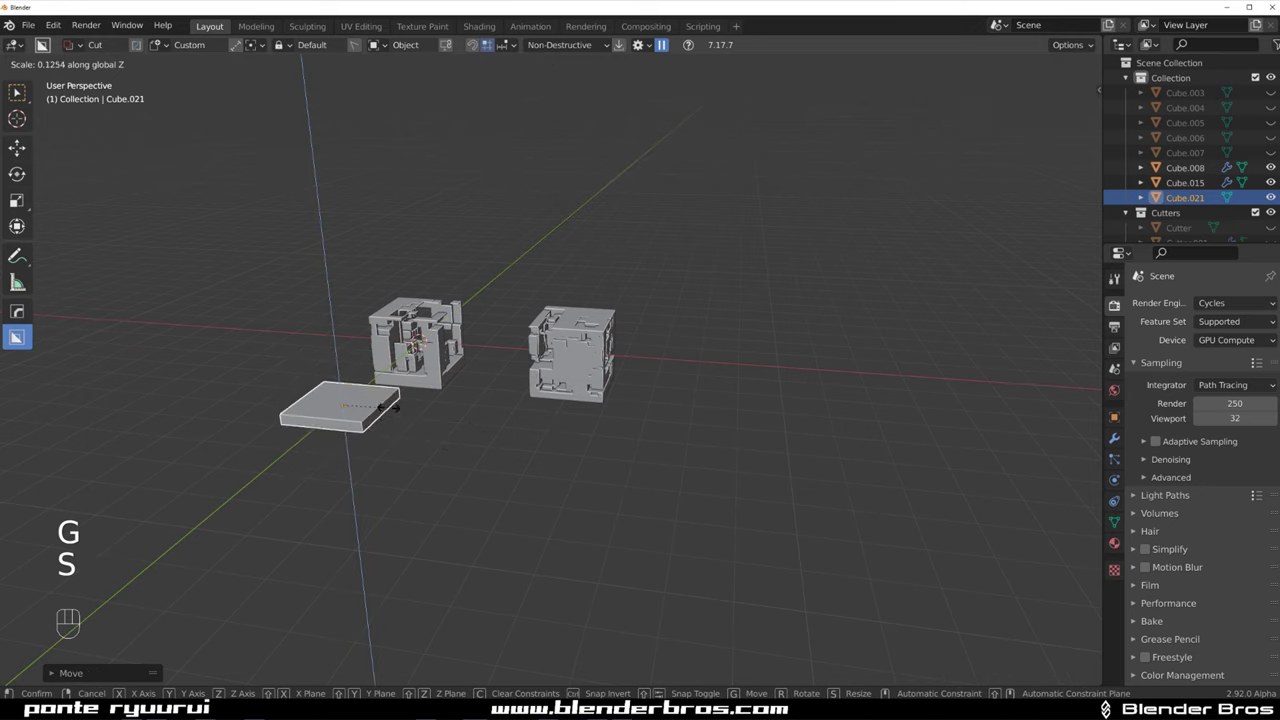
left_click(385, 405)
Cut a shallow recess and another box recess into the slab's top
scroll(385, 405, "up", 2)
scroll(400, 390, "up", 2)
scroll(440, 365, "up", 2)
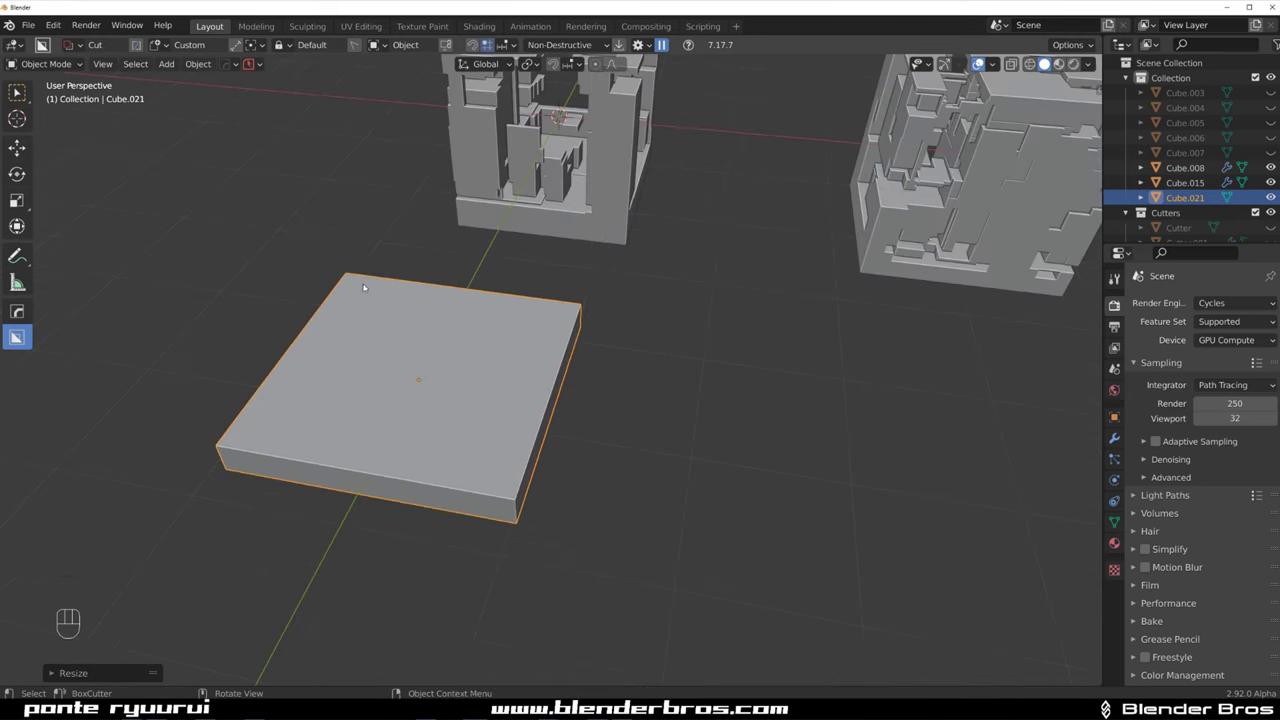
left_click_drag(363, 287, 521, 504)
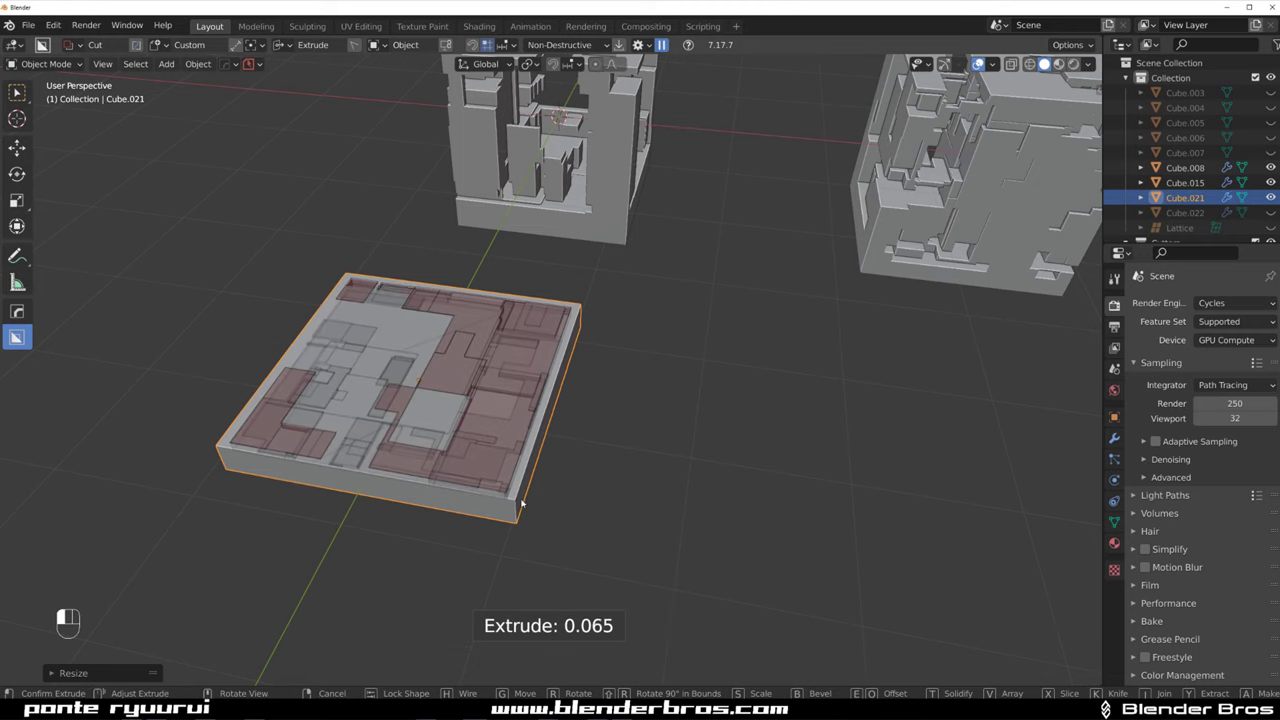
left_click(526, 506)
mouse_move(526, 506)
middle_mouse_down()
mouse_move(571, 486)
mouse_move(350, 308)
middle_mouse_up()
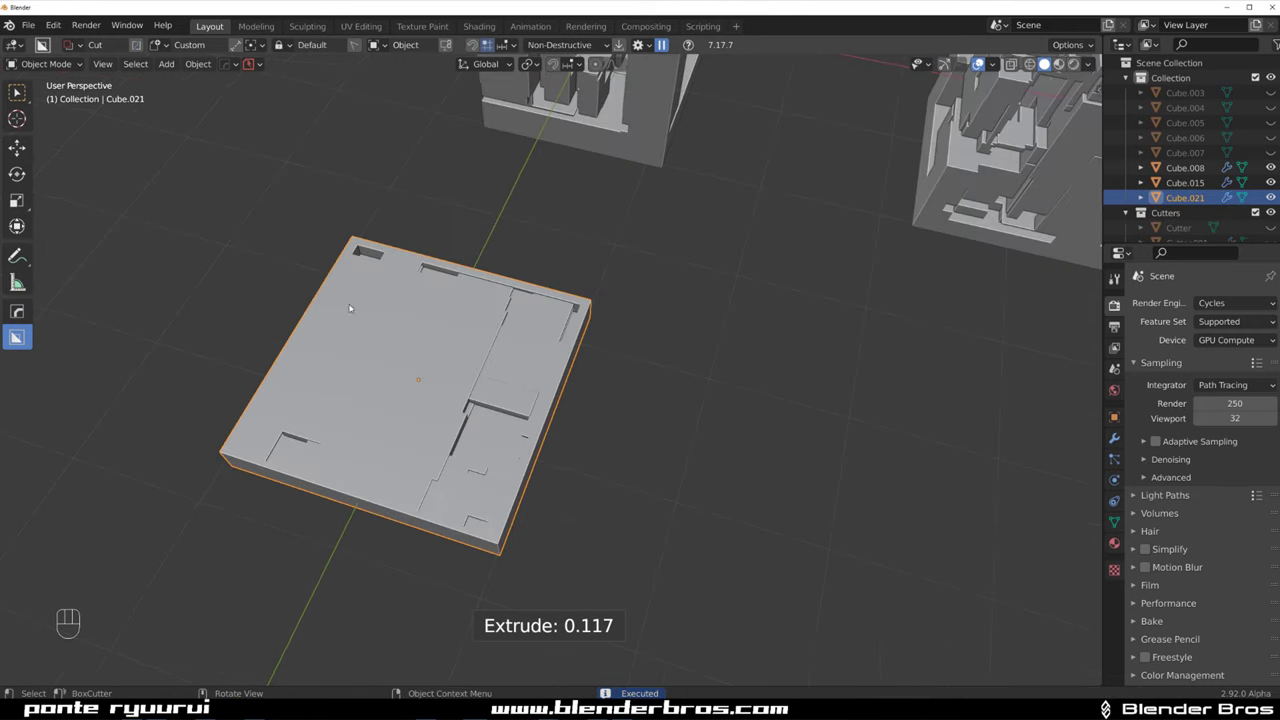
left_click_drag(350, 308, 525, 435)
left_click(334, 405)
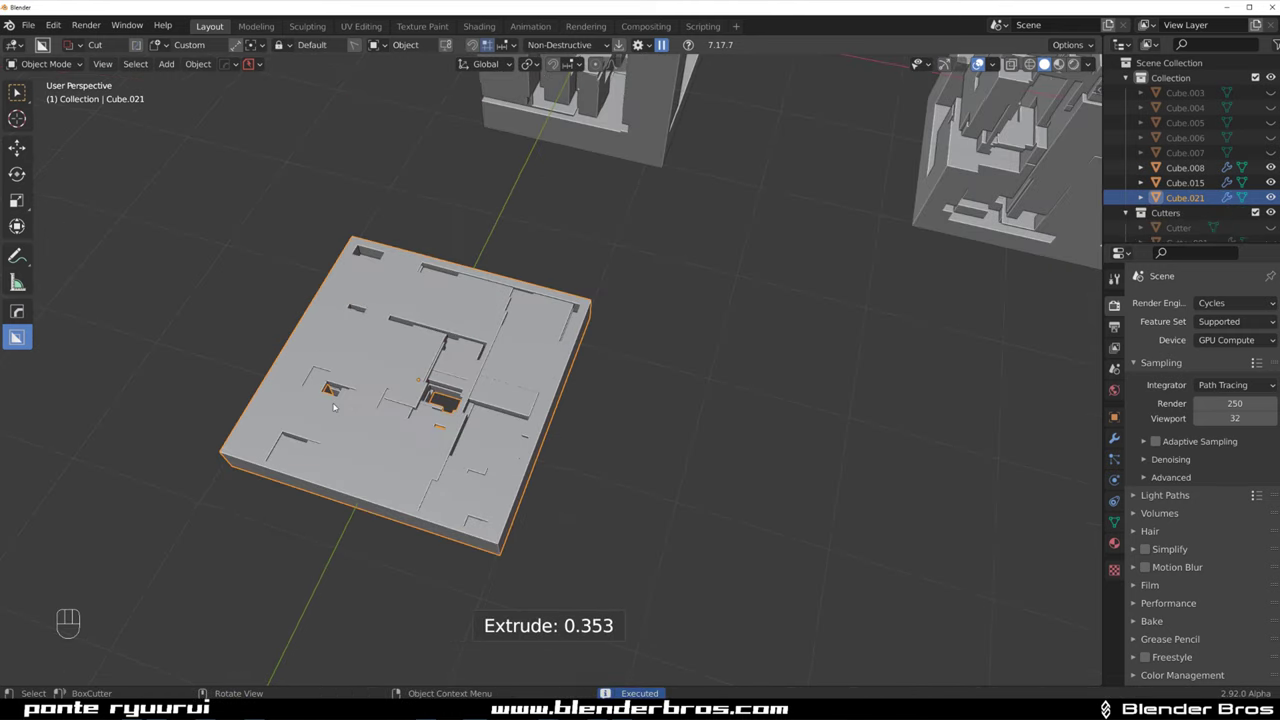
Notch the slab's front edge and cut a small recess at its near corner
mouse_move(334, 405)
left_mouse_down()
mouse_move(420, 543)
mouse_move(414, 557)
left_mouse_up()
left_click(494, 443)
mouse_move(494, 443)
middle_mouse_down()
mouse_move(644, 380)
mouse_move(287, 391)
middle_mouse_up()
left_click_drag(287, 391, 510, 470)
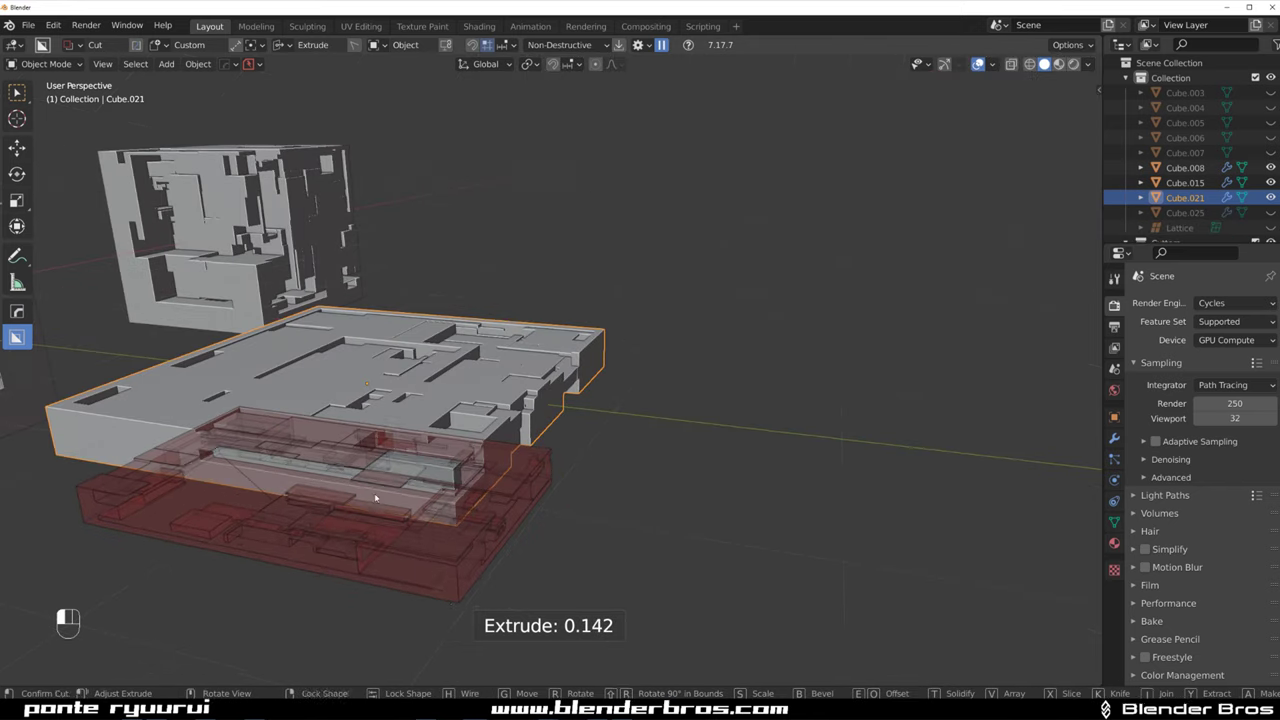
left_click(376, 497)
left_click_drag(93, 412, 280, 485)
left_click_drag(185, 450, 108, 381)
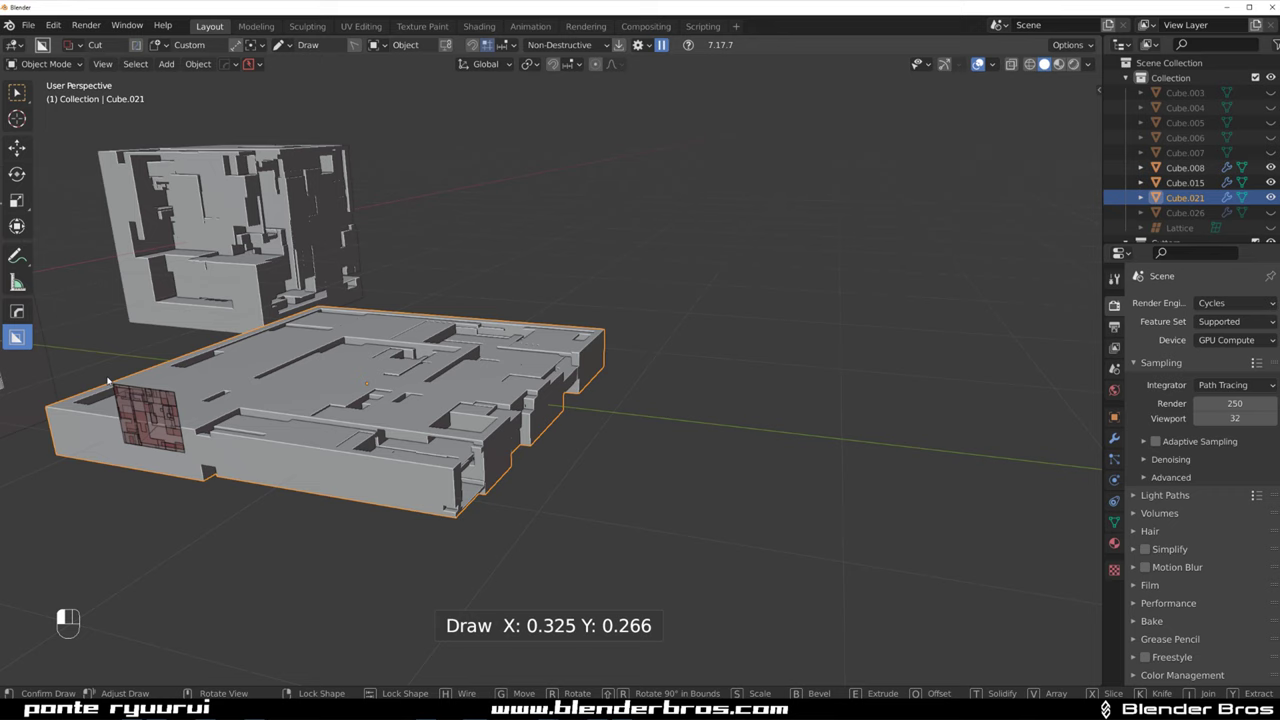
left_click_drag(59, 324, 62, 328)
left_click(420, 300)
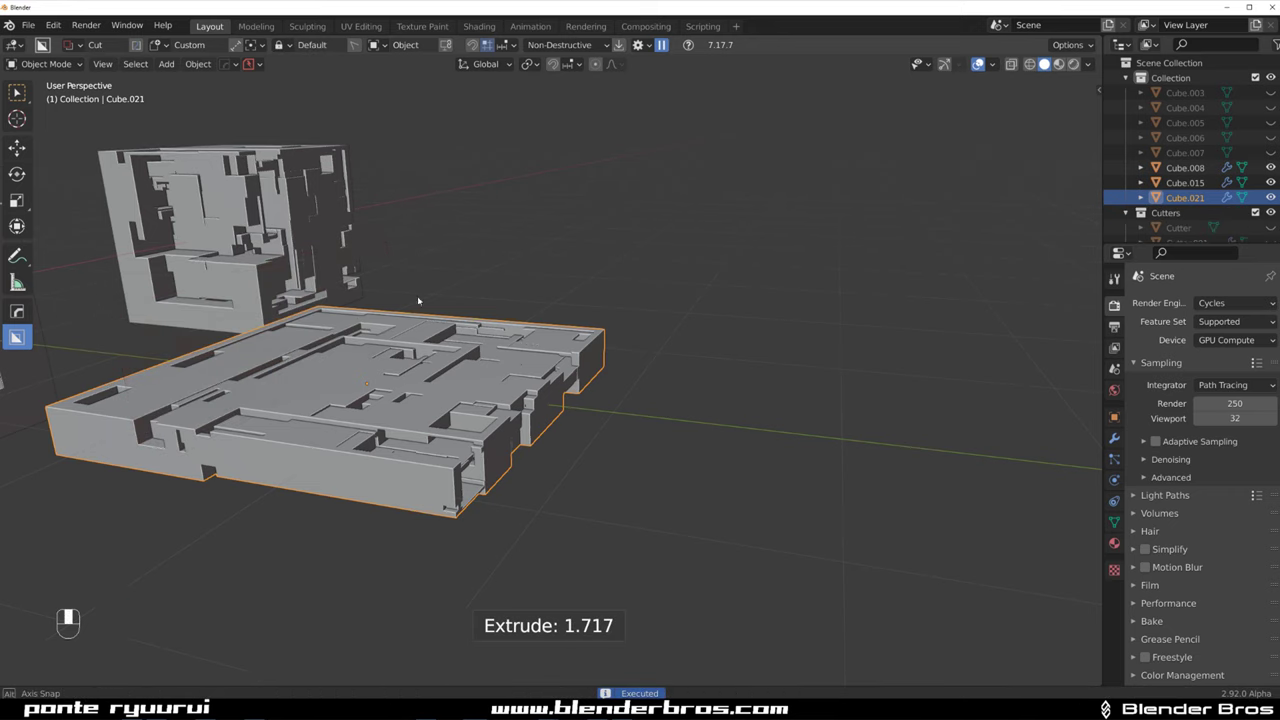
Cut a shallow recess across the slab's right half, then zoom around the scene
mouse_move(420, 300)
middle_mouse_down()
mouse_move(565, 330)
mouse_move(444, 421)
middle_mouse_up()
mouse_move(444, 421)
left_mouse_down()
mouse_move(765, 572)
mouse_move(750, 530)
left_mouse_up()
left_click(750, 530)
mouse_move(750, 530)
middle_mouse_down()
mouse_move(841, 363)
mouse_move(615, 322)
mouse_move(580, 294)
mouse_move(538, 300)
mouse_move(598, 425)
middle_mouse_up()
scroll(610, 322, "up", 3)
scroll(605, 291, "up", 3)
scroll(550, 330, "down", 3)
scroll(560, 360, "down", 5)
Delete the greebled slab, add a plain cube and place a duplicate beside the others
key("x")
left_click(579, 410)
key("shift+a")
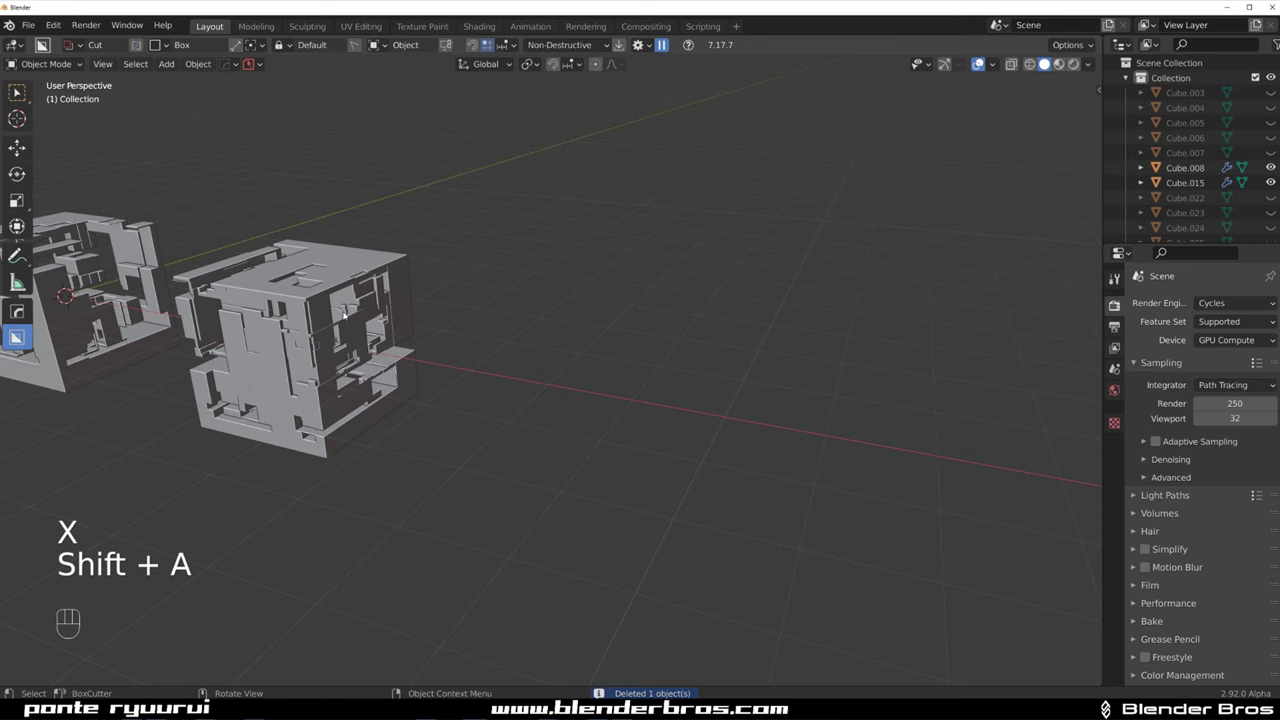
left_click(345, 315)
key("shift+d")
left_click(574, 399)
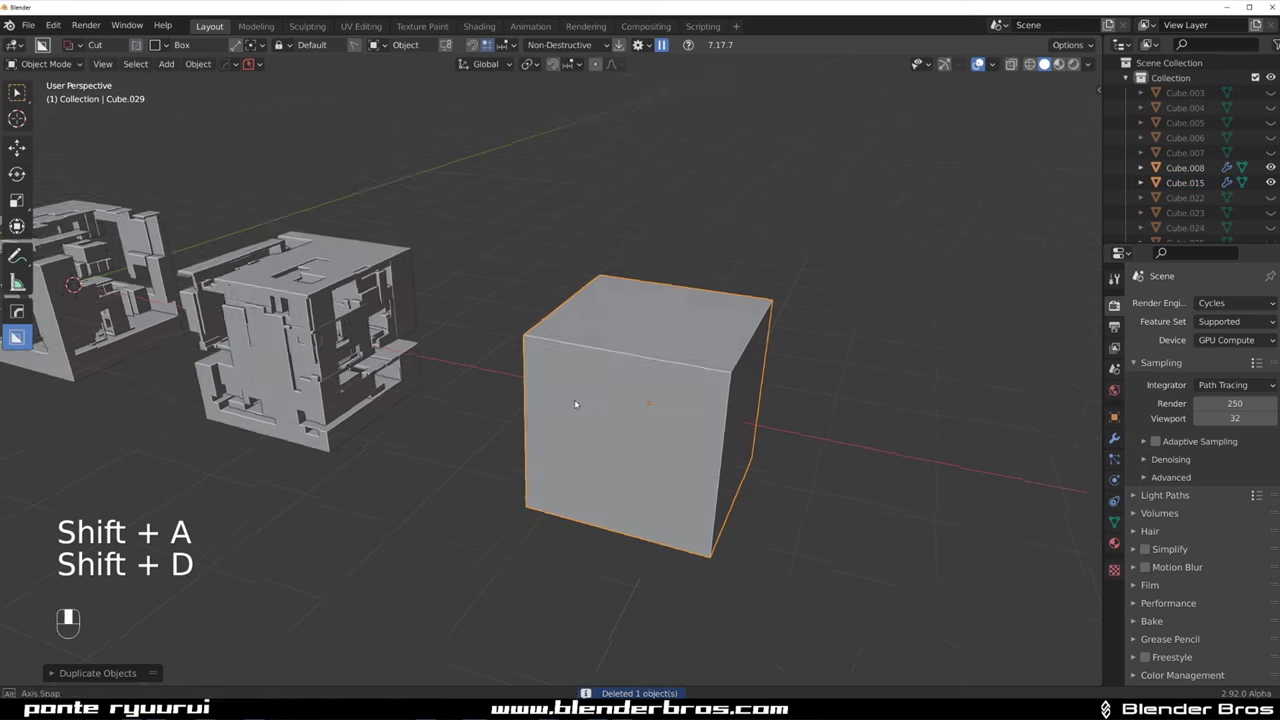
Cut a deep notch across the duplicate cube's front
middle_click_drag(574, 399, 584, 357)
left_click_drag(560, 360, 665, 428)
left_click(600, 500)
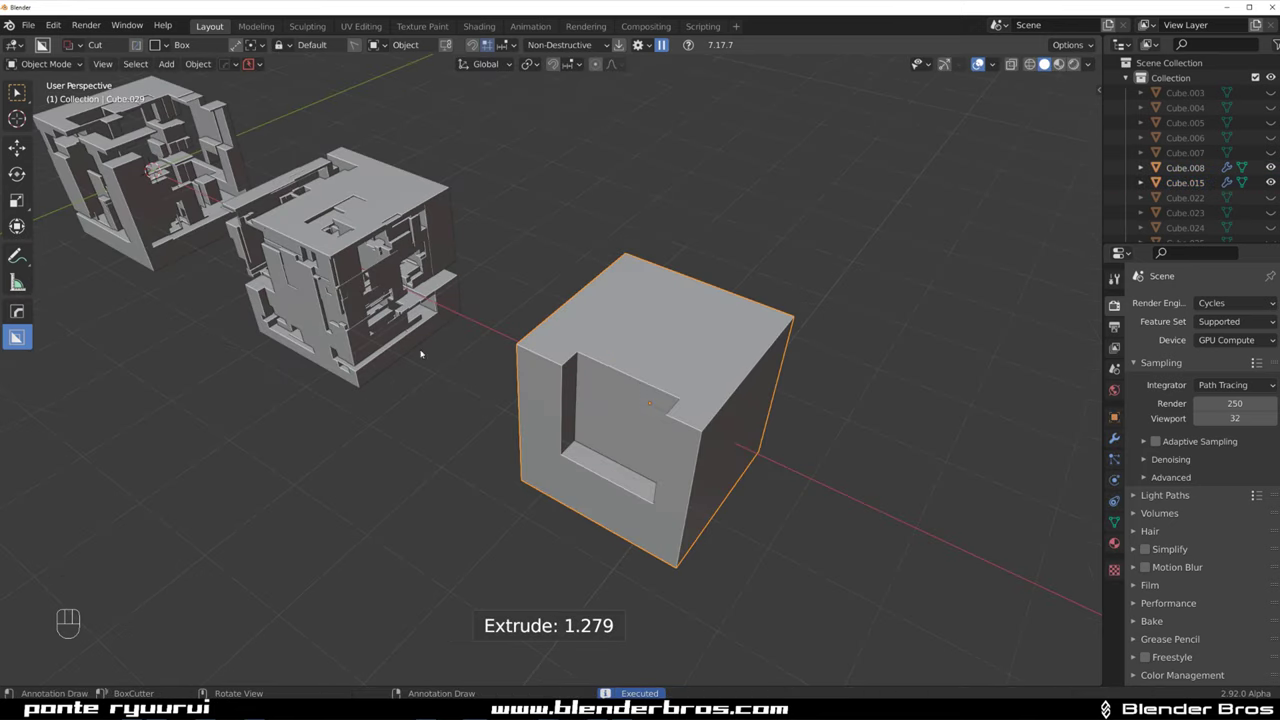
mouse_move(394, 305)
middle_mouse_down()
mouse_move(651, 366)
mouse_move(627, 365)
middle_mouse_up()
Draw another cutter, try rotated, bevelled and cylinder shapes on it, then cancel it
mouse_move(585, 304)
left_mouse_down()
mouse_move(659, 383)
mouse_move(638, 399)
left_mouse_up()
key("r")
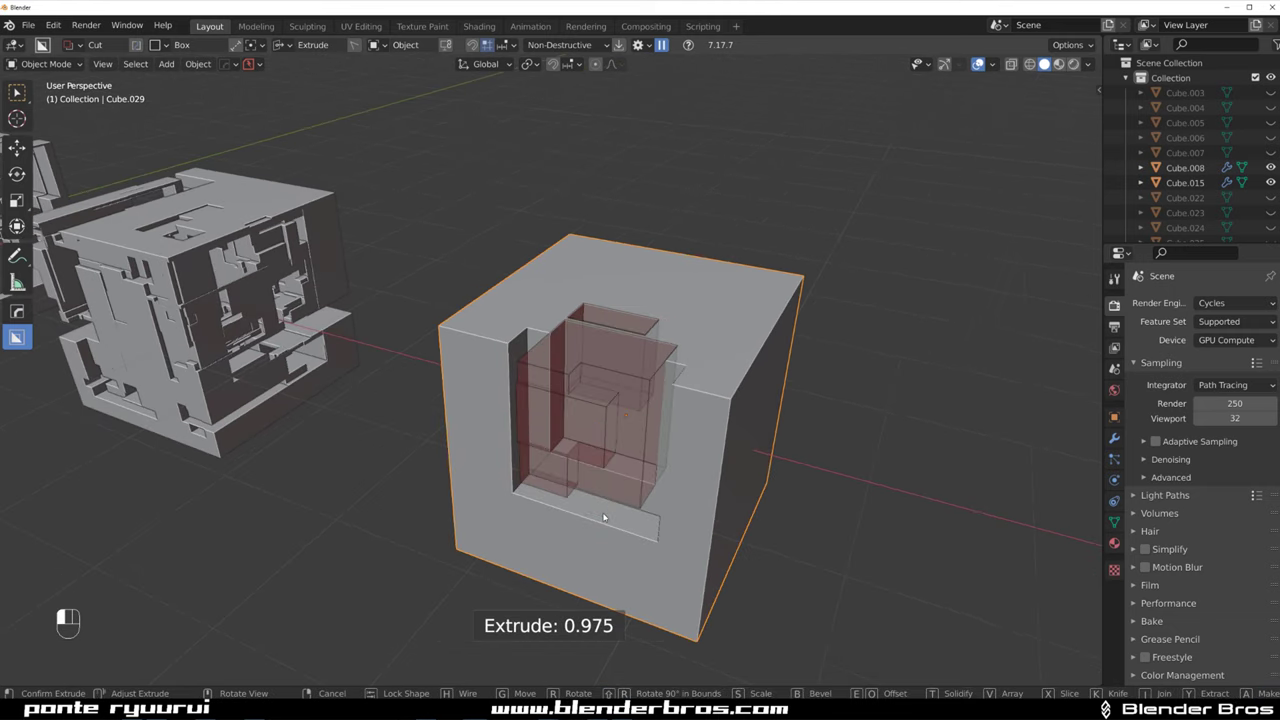
key("r")
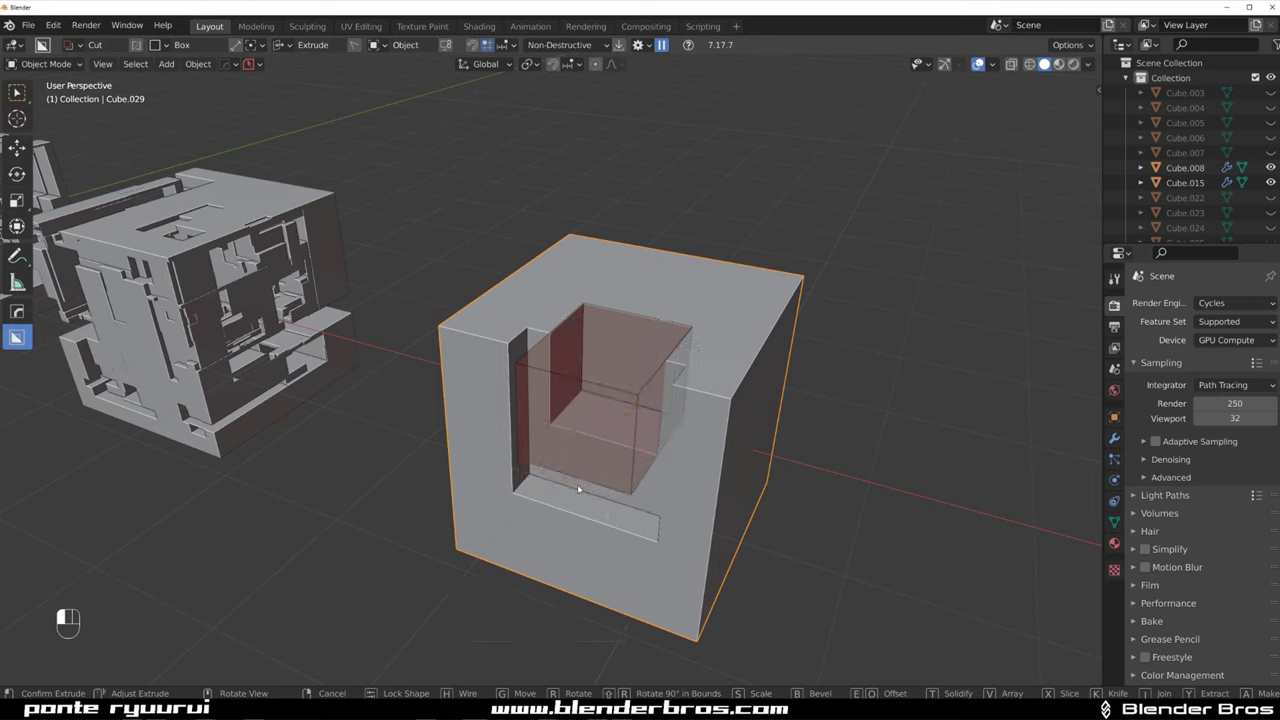
key("b")
key("b")
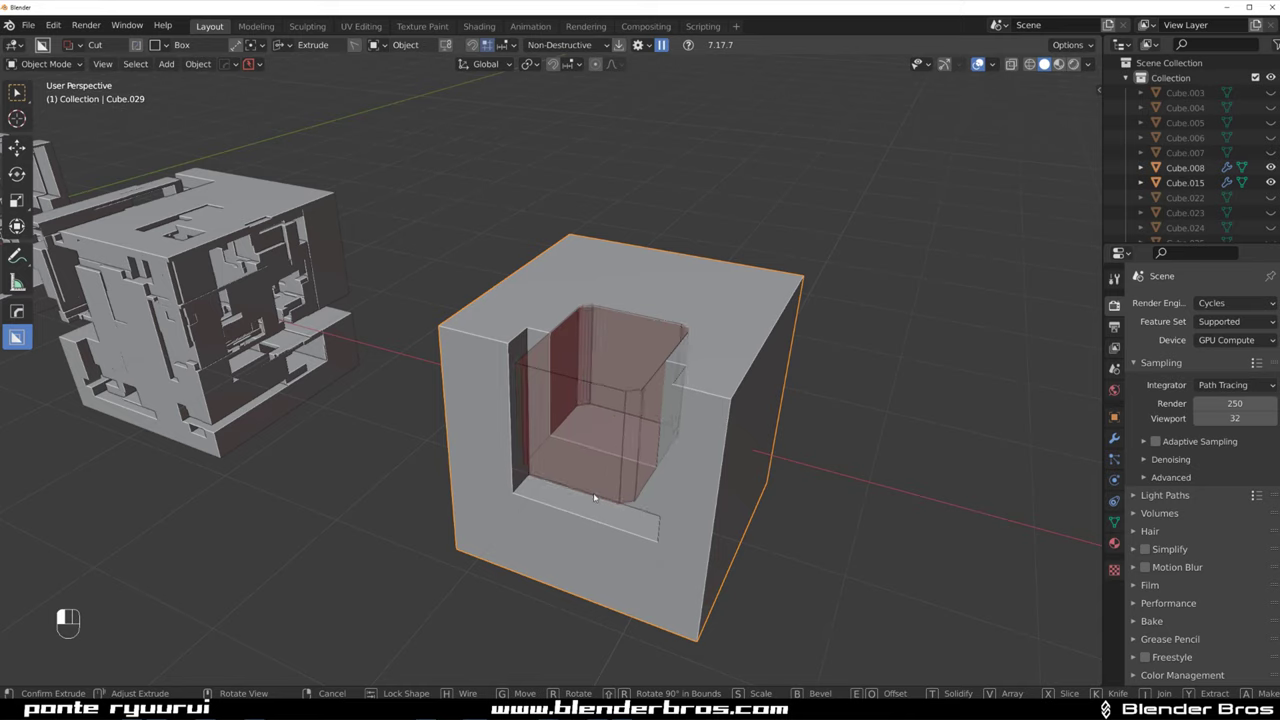
key("c")
key("c")
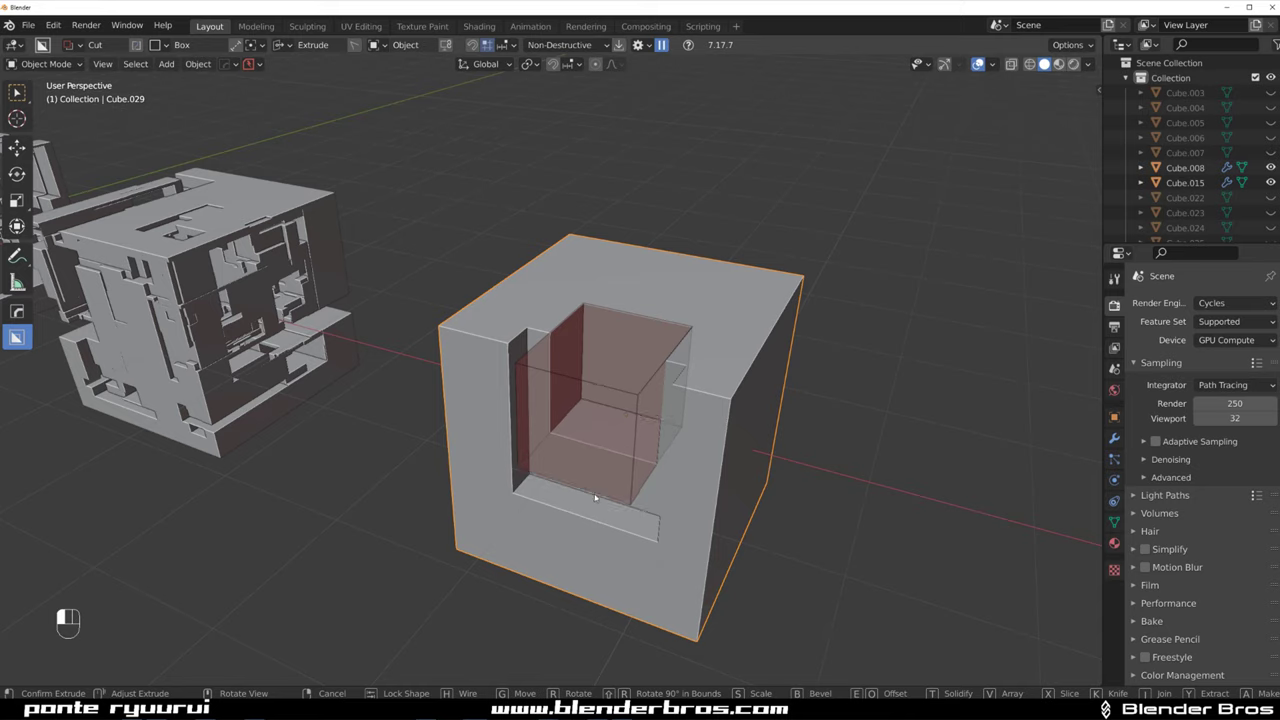
key("c")
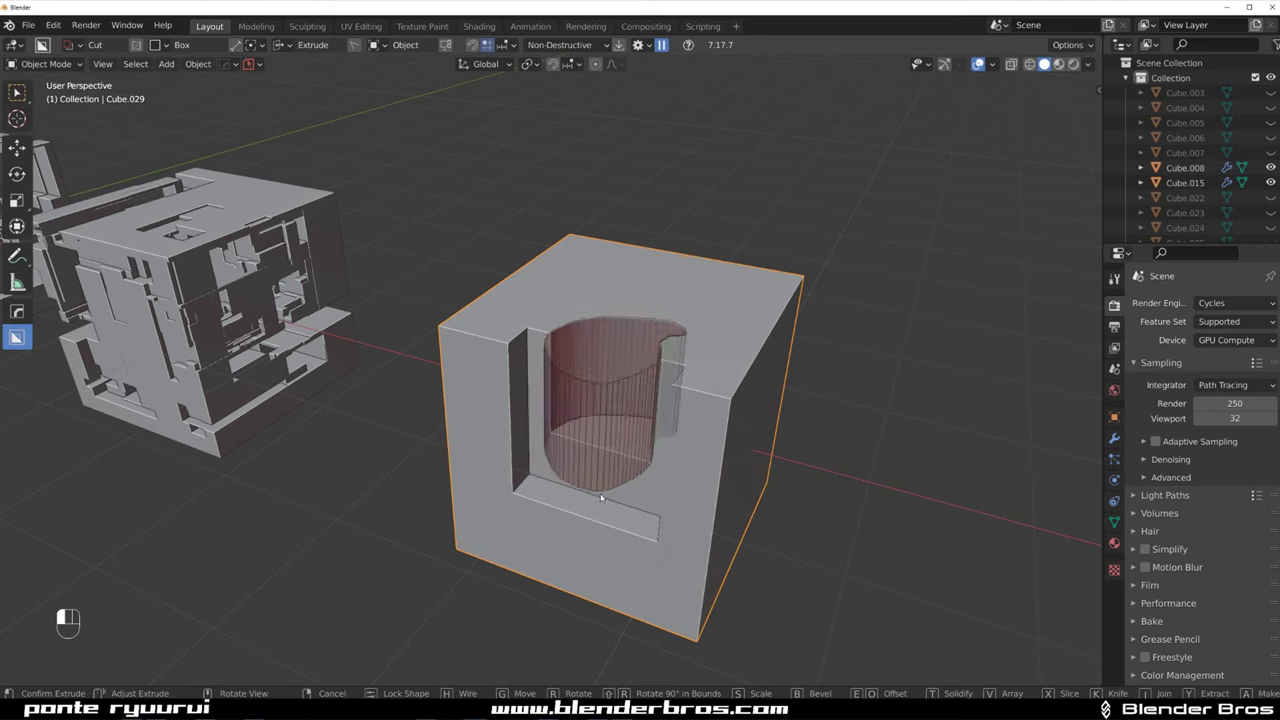
key("b")
key("c")
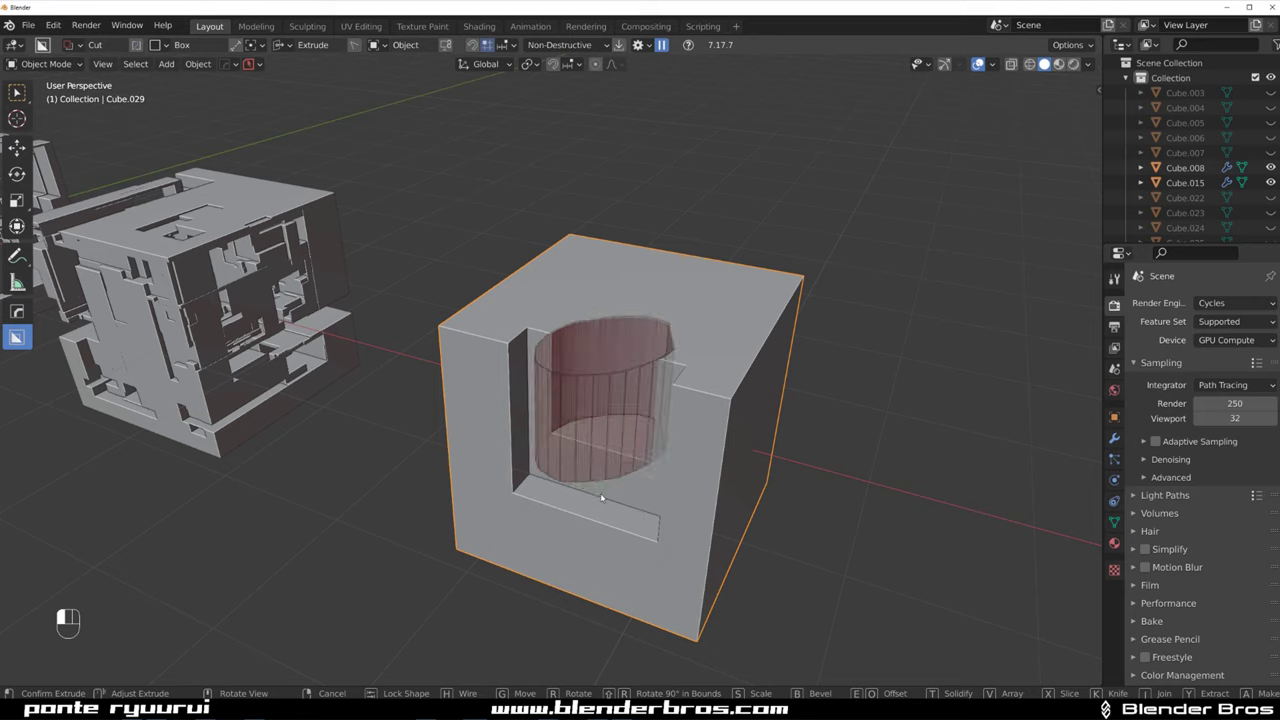
key("c")
key("c")
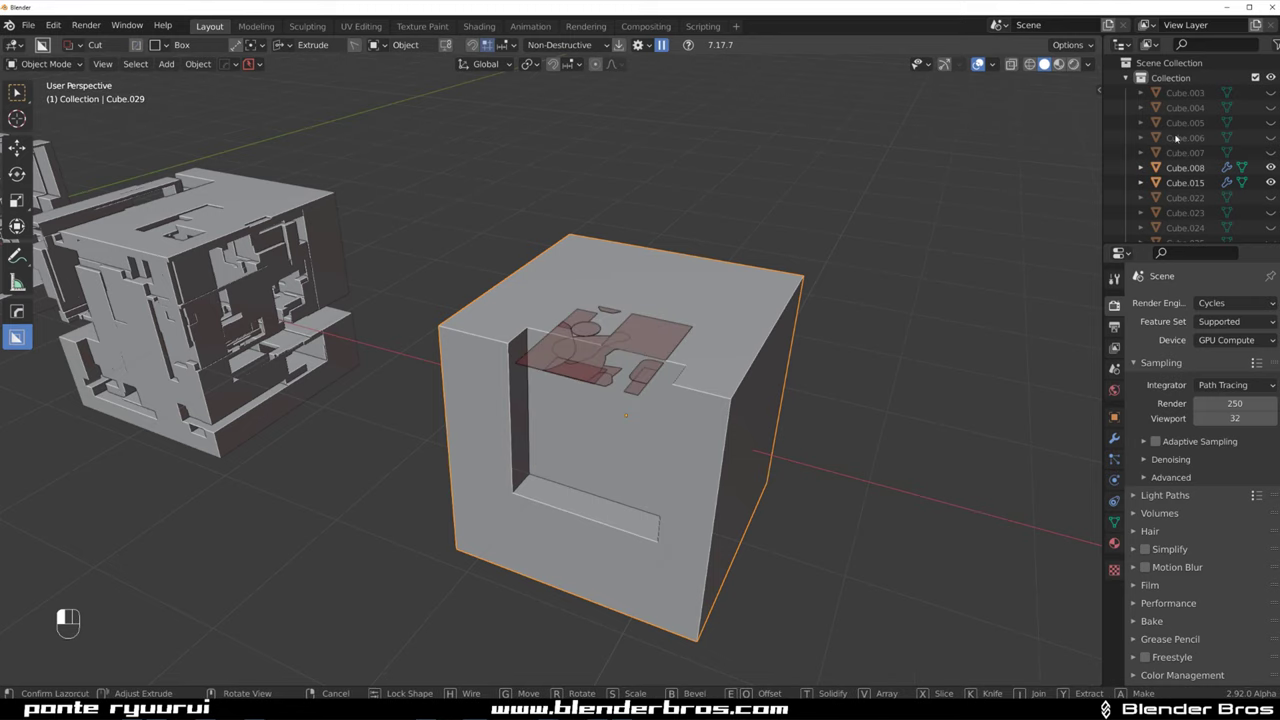
key("Escape")
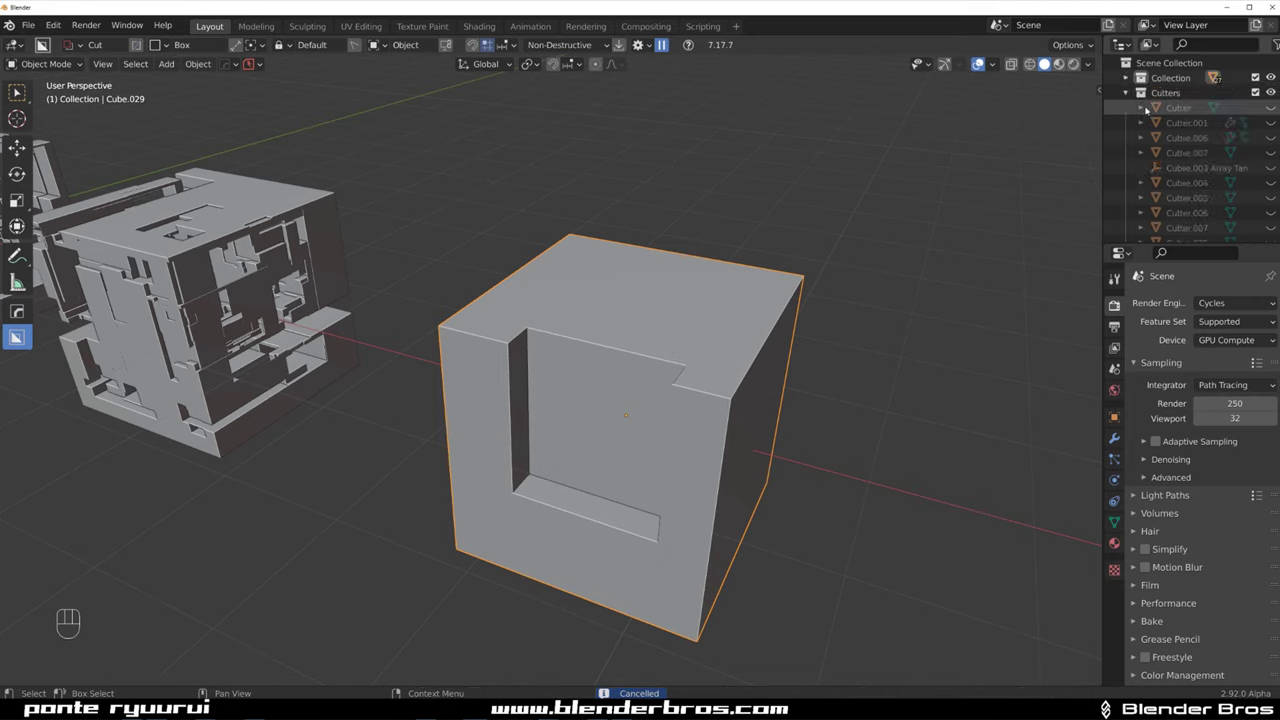
scroll(1176, 118, "down", 3)
scroll(1165, 122, "down", 3)
scroll(1155, 128, "down", 3)
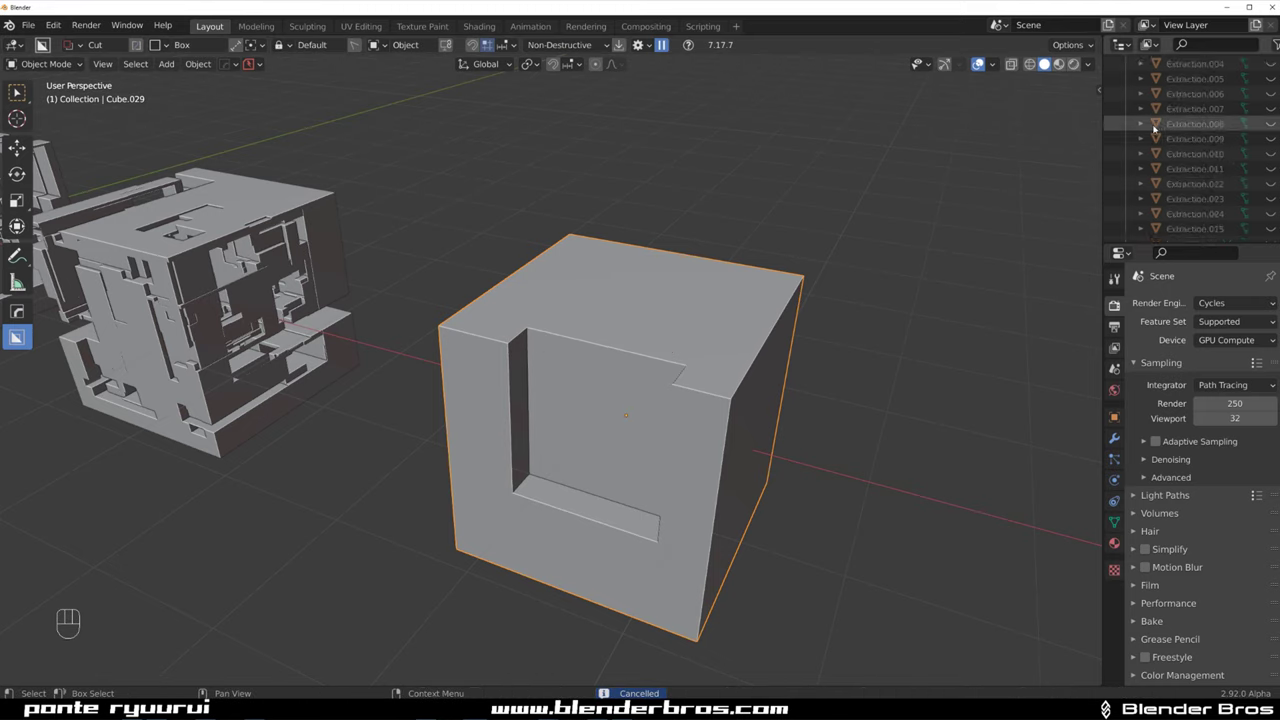
scroll(1225, 130, "up", 3)
scroll(1218, 115, "up", 3)
scroll(1212, 100, "up", 3)
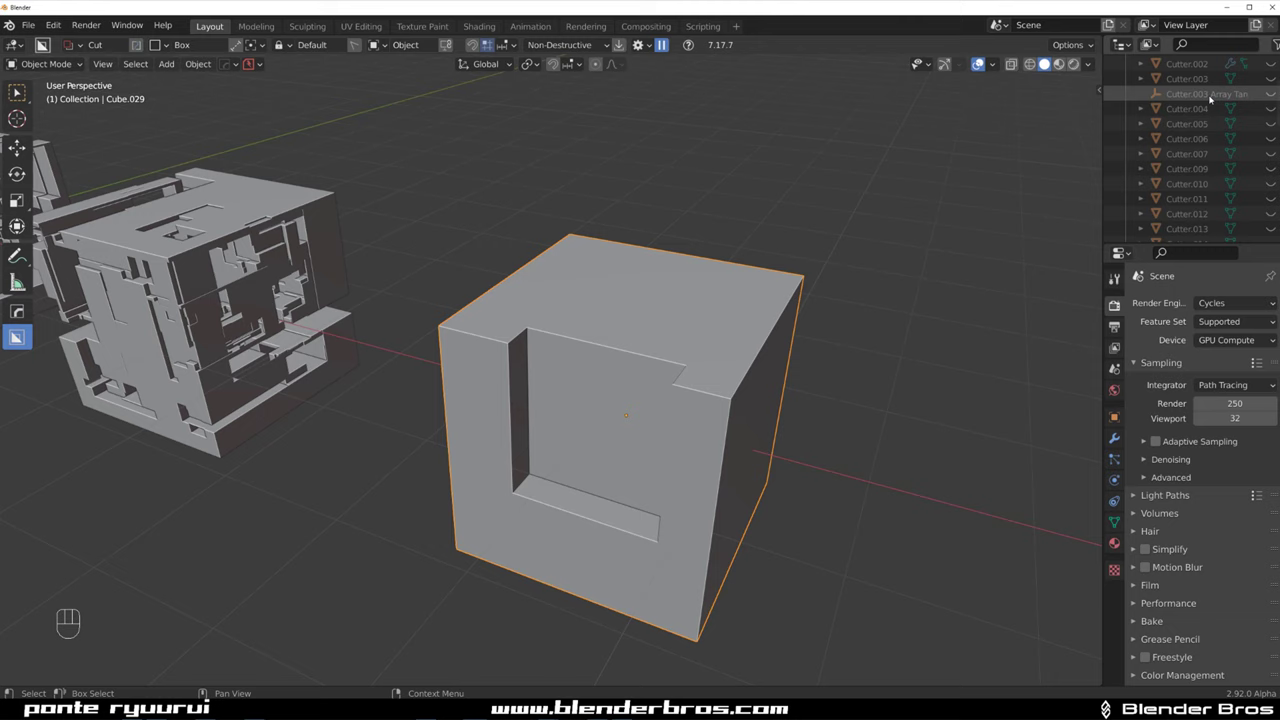
scroll(600, 380, "down", 3)
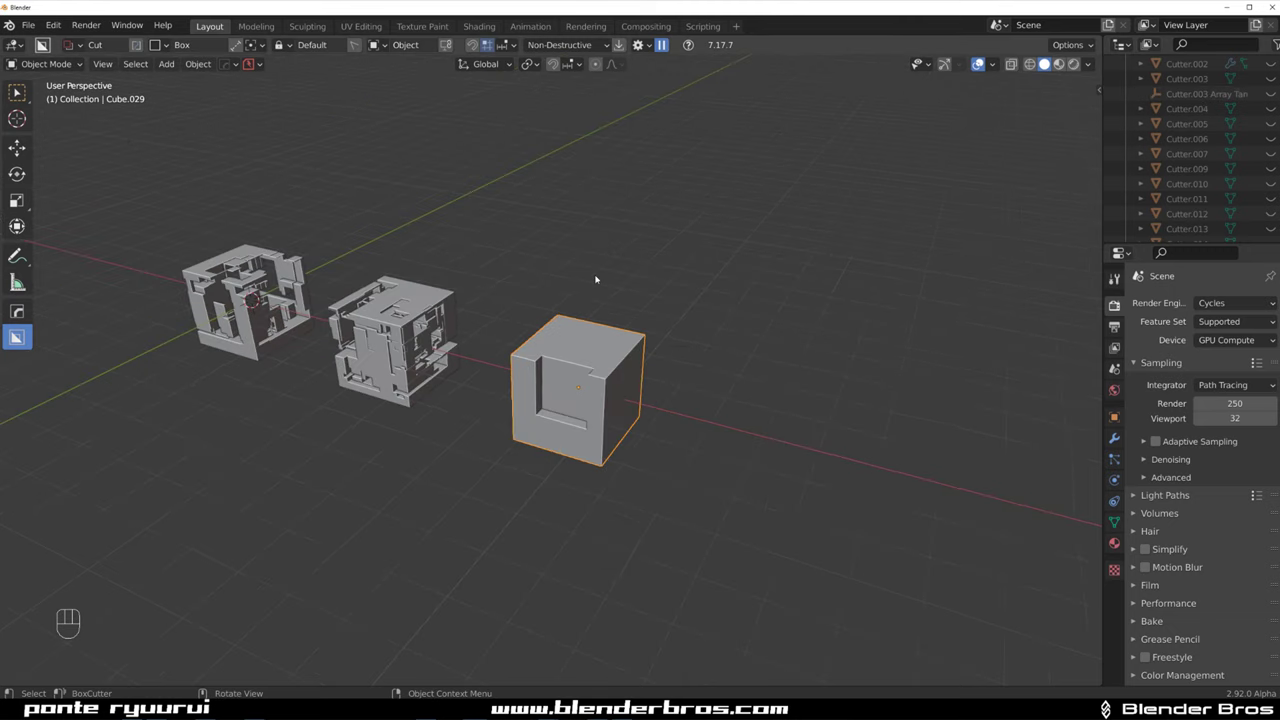
scroll(596, 366, "up", 3)
scroll(592, 350, "up", 2)
left_click(588, 341)
left_click(617, 365)
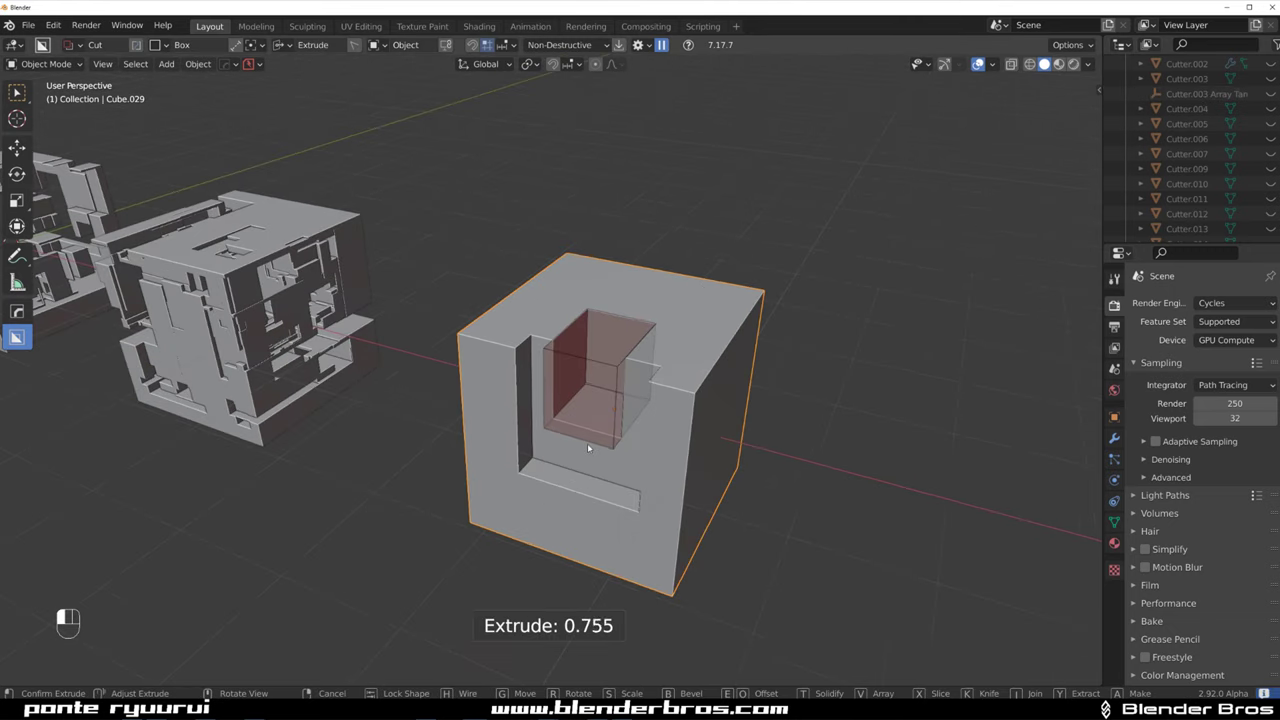
right_click(595, 446)
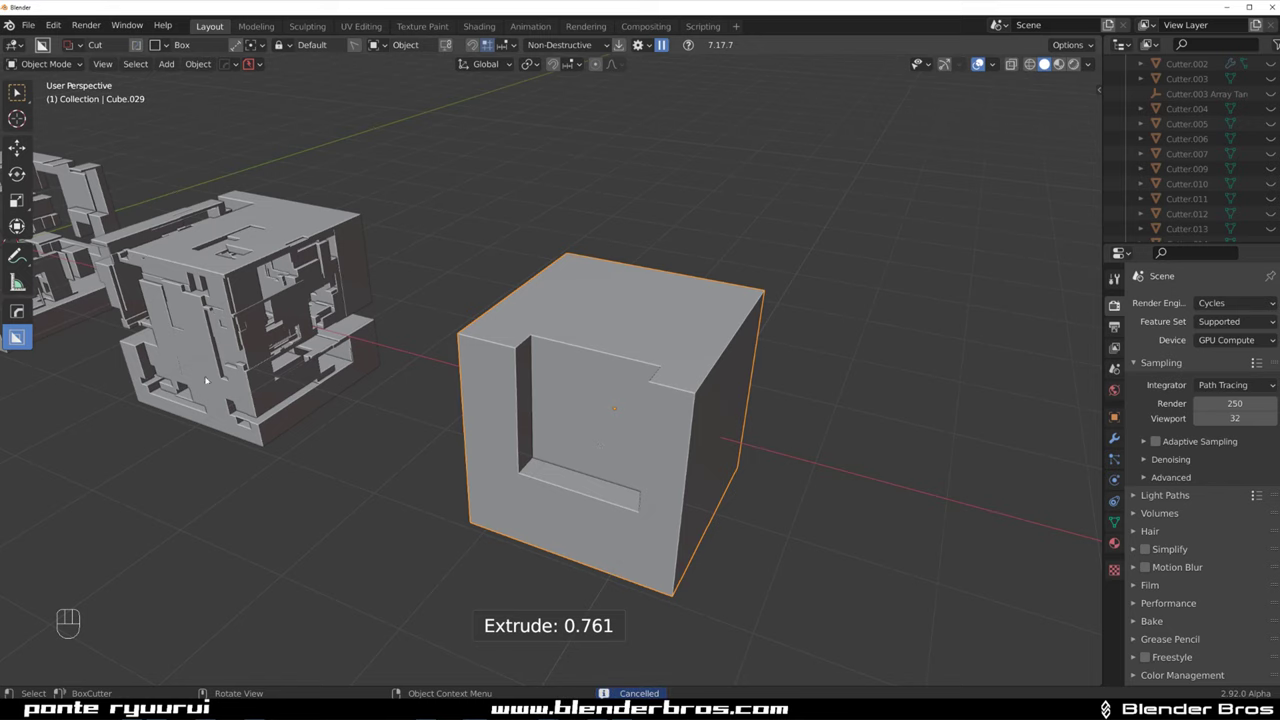
mouse_move(553, 369)
middle_mouse_down()
mouse_move(666, 331)
mouse_move(610, 324)
middle_mouse_up()
left_click_drag(610, 324, 700, 405)
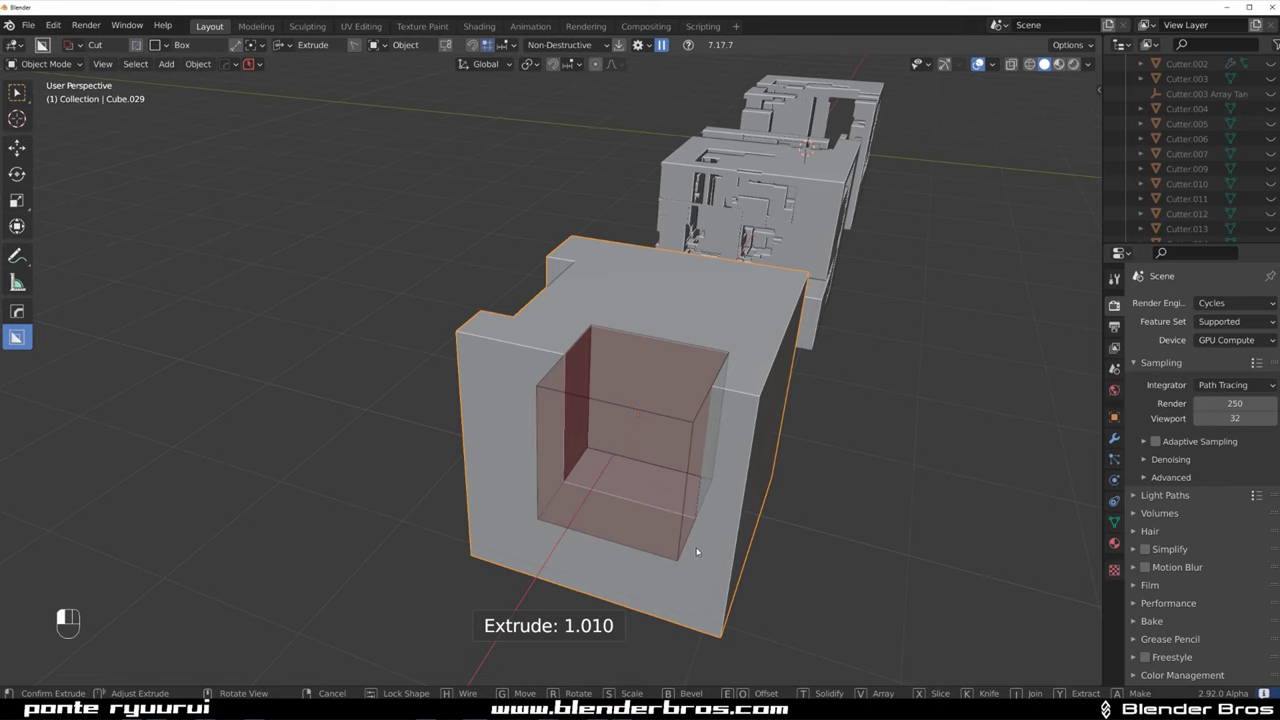
Lock the cutter depth and reduce its X dimension in the Ctrl+D helper panel
mouse_move(699, 547)
middle_mouse_down()
mouse_move(637, 411)
mouse_move(605, 400)
middle_mouse_up()
key("ctrl+d")
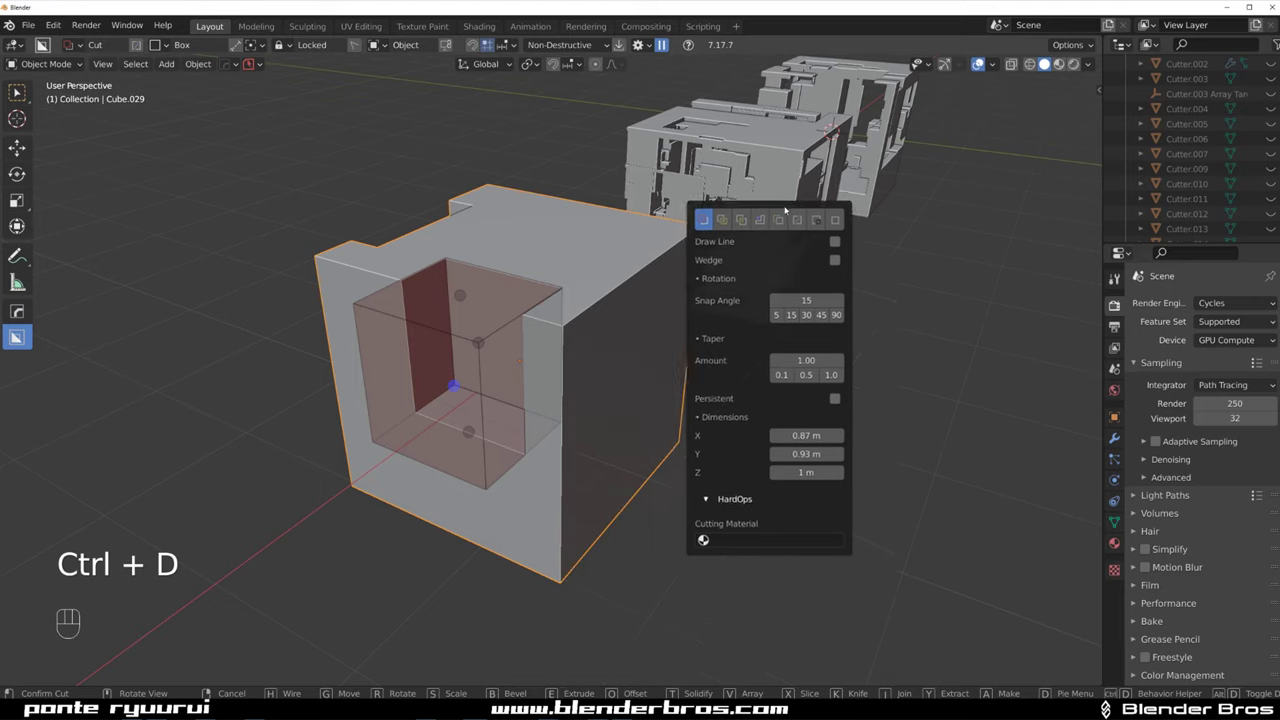
key("ctrl+d")
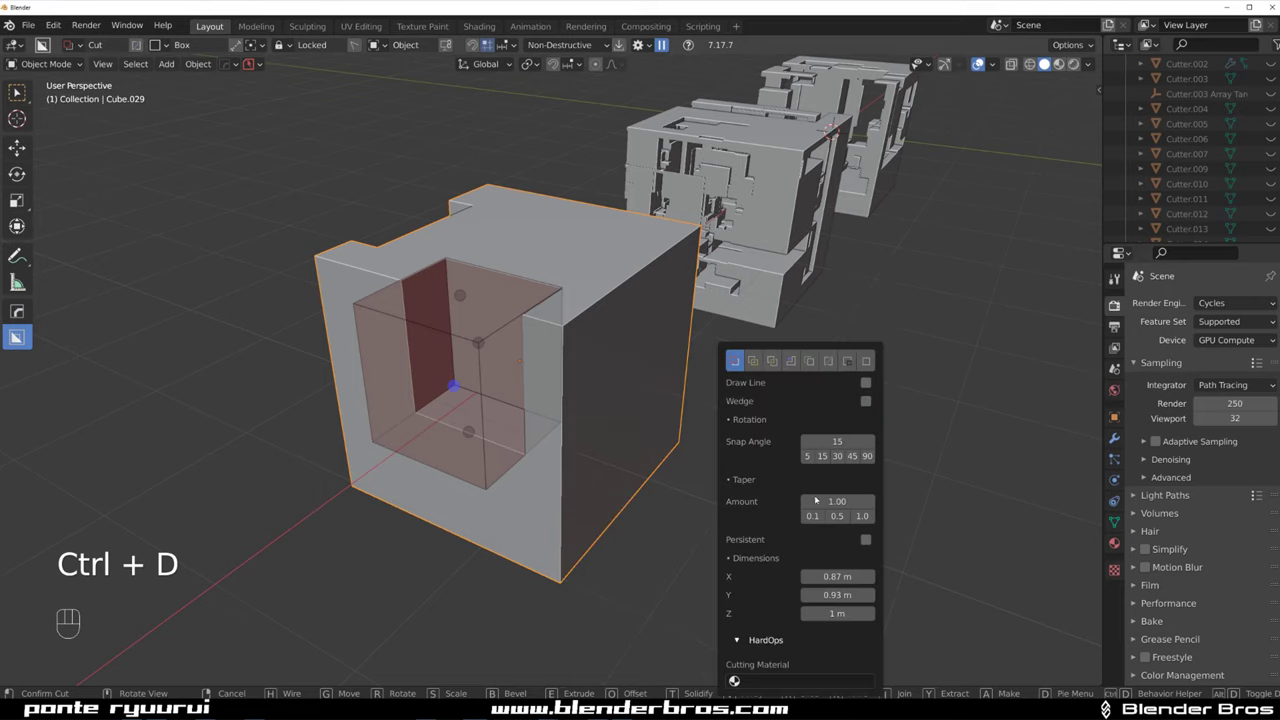
left_click_drag(836, 576, 800, 594)
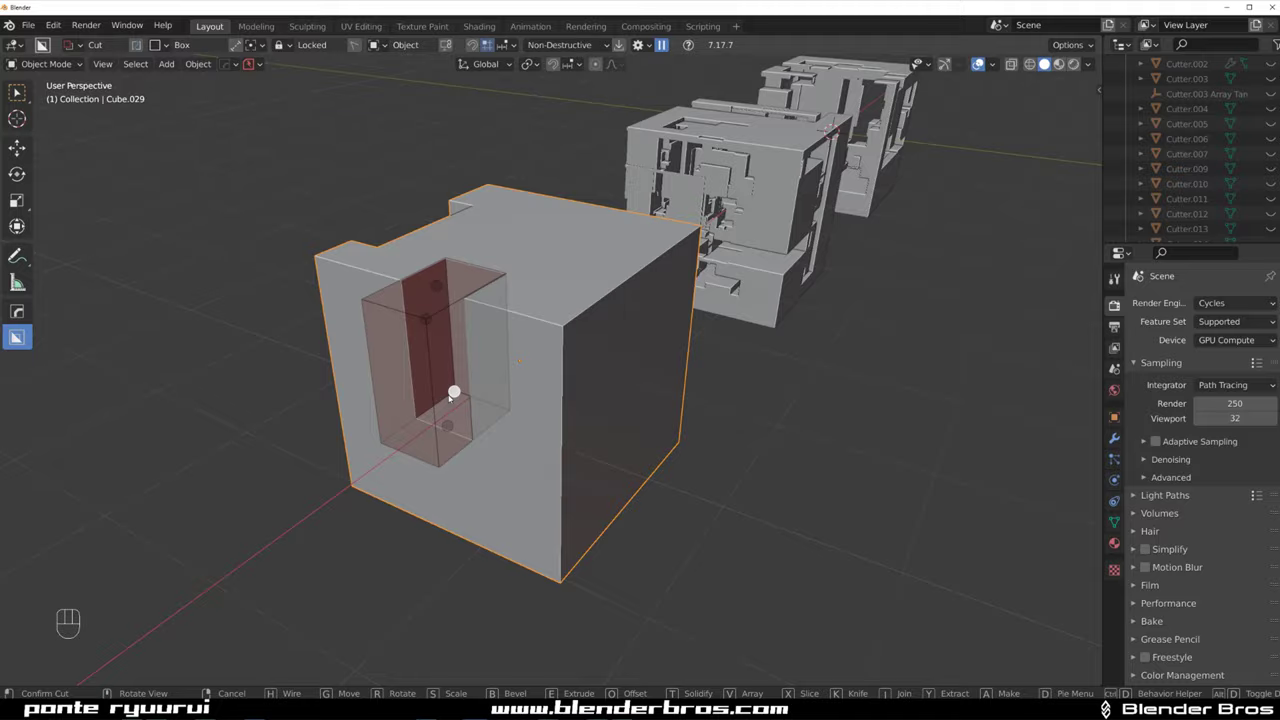
Apply the pending box cut, opening a tall slot in the cube's front
mouse_move(453, 392)
middle_mouse_down()
mouse_move(430, 360)
mouse_move(603, 377)
middle_mouse_up()
scroll(430, 360, "up", 3)
scroll(629, 394, "down", 2)
left_click(635, 380)
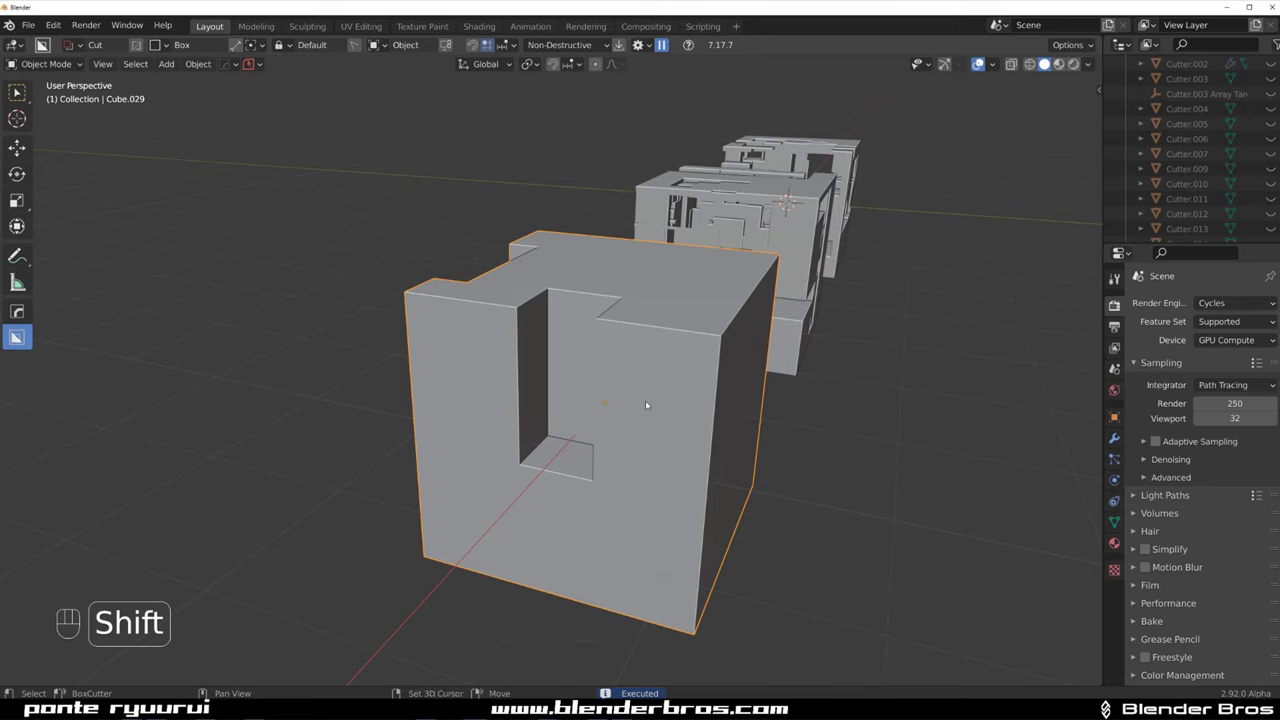
Draw a new cutter on the cube's side, lock it and move it onto the front face
mouse_move(645, 400)
middle_mouse_down("shift")
mouse_move(491, 386)
mouse_move(643, 400)
middle_mouse_up("shift")
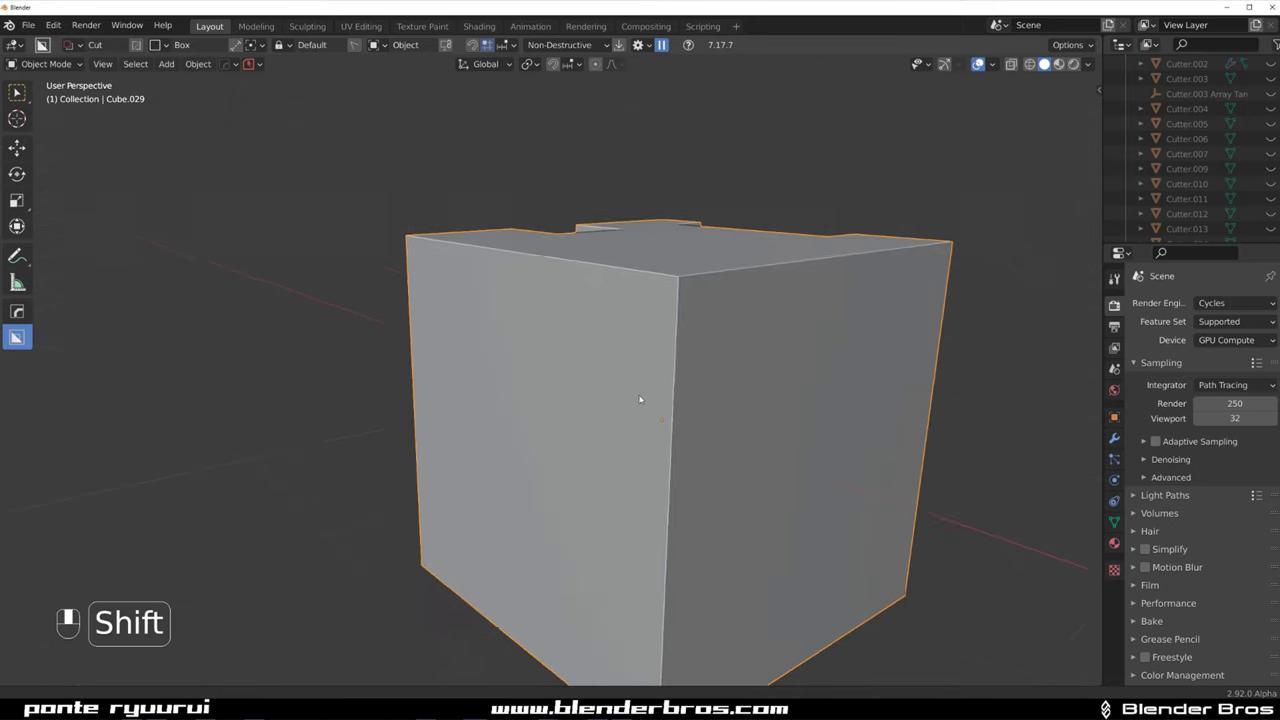
scroll(634, 428, "down", 2)
left_click_drag(524, 362, 714, 545)
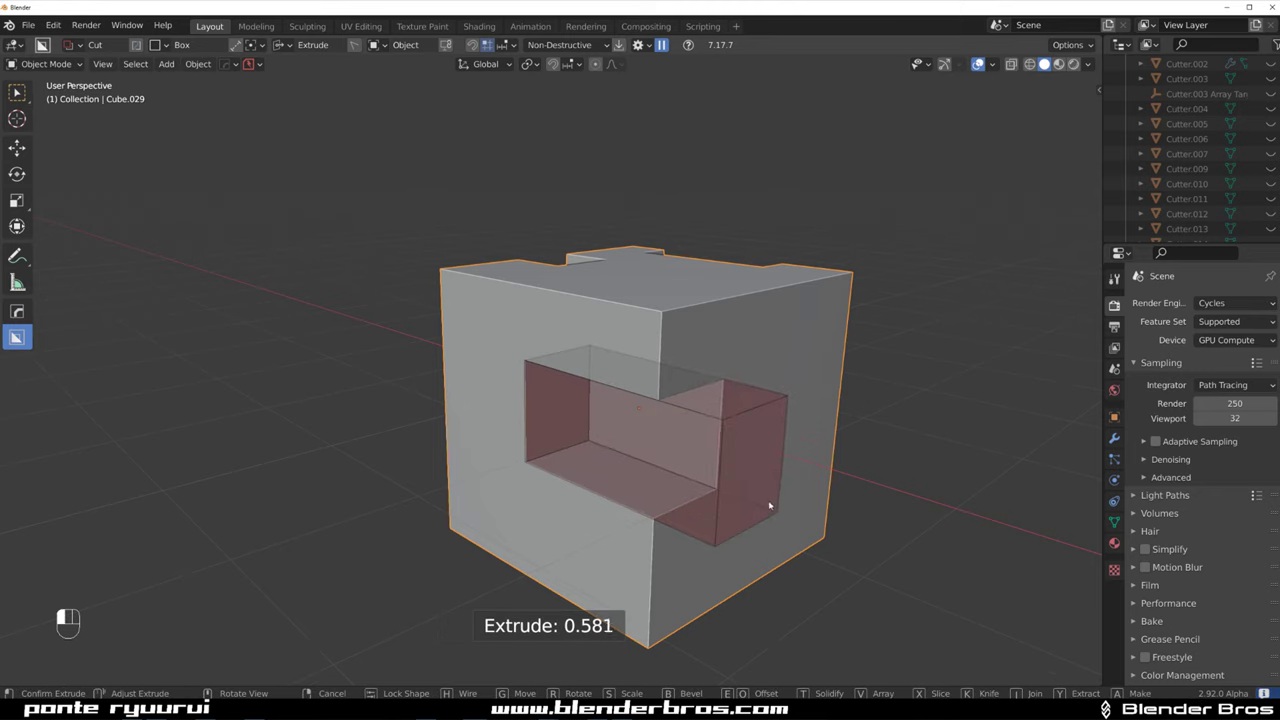
key("Tab")
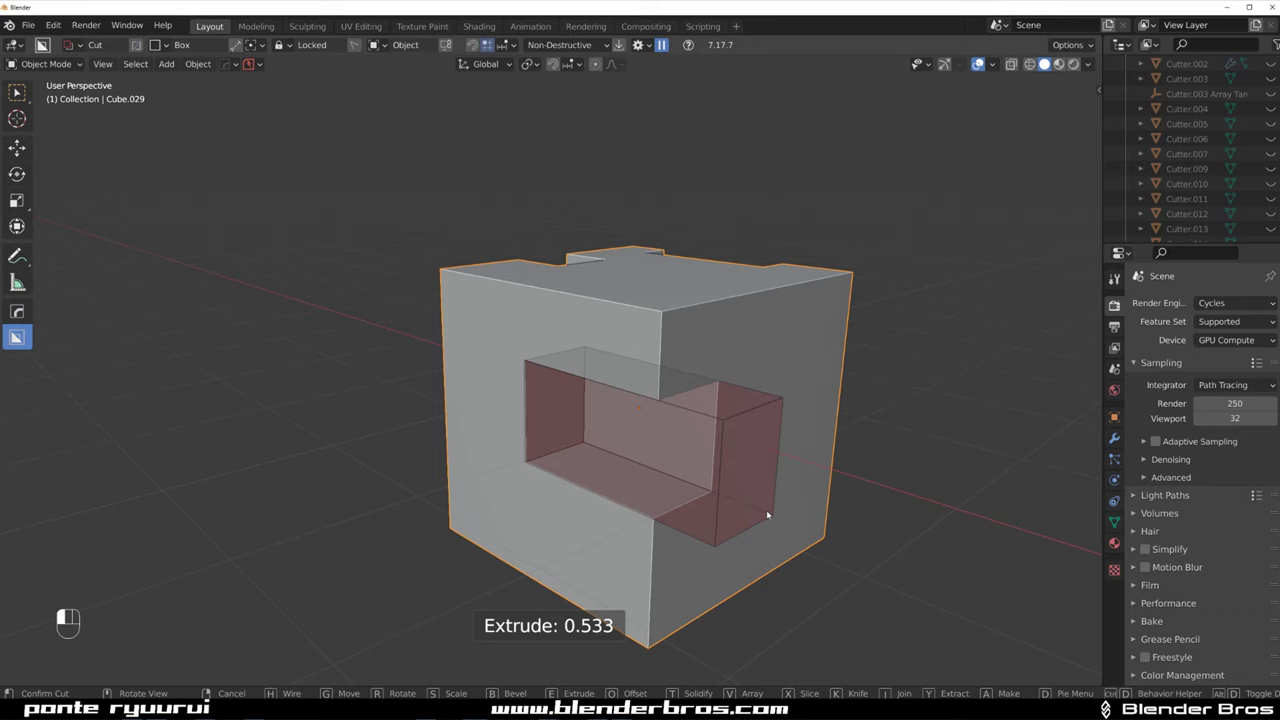
mouse_move(493, 476)
middle_mouse_down()
mouse_move(686, 474)
mouse_move(574, 480)
mouse_move(587, 496)
middle_mouse_up()
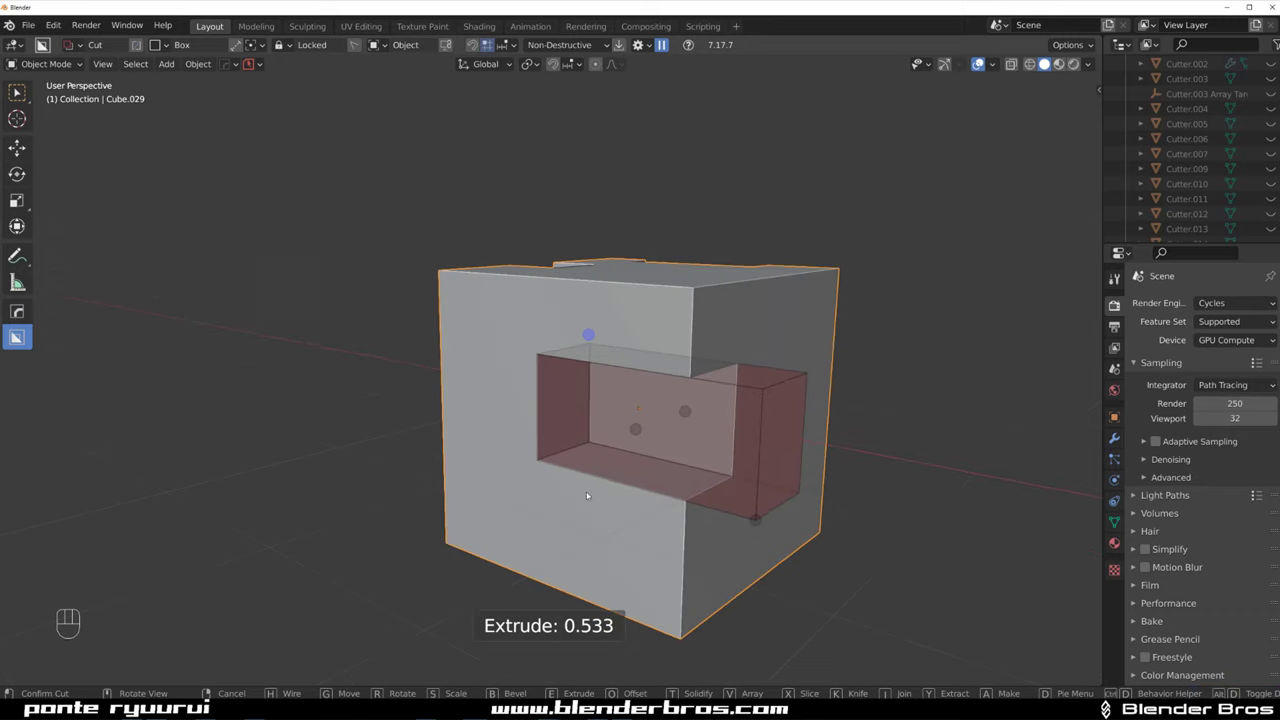
key("g")
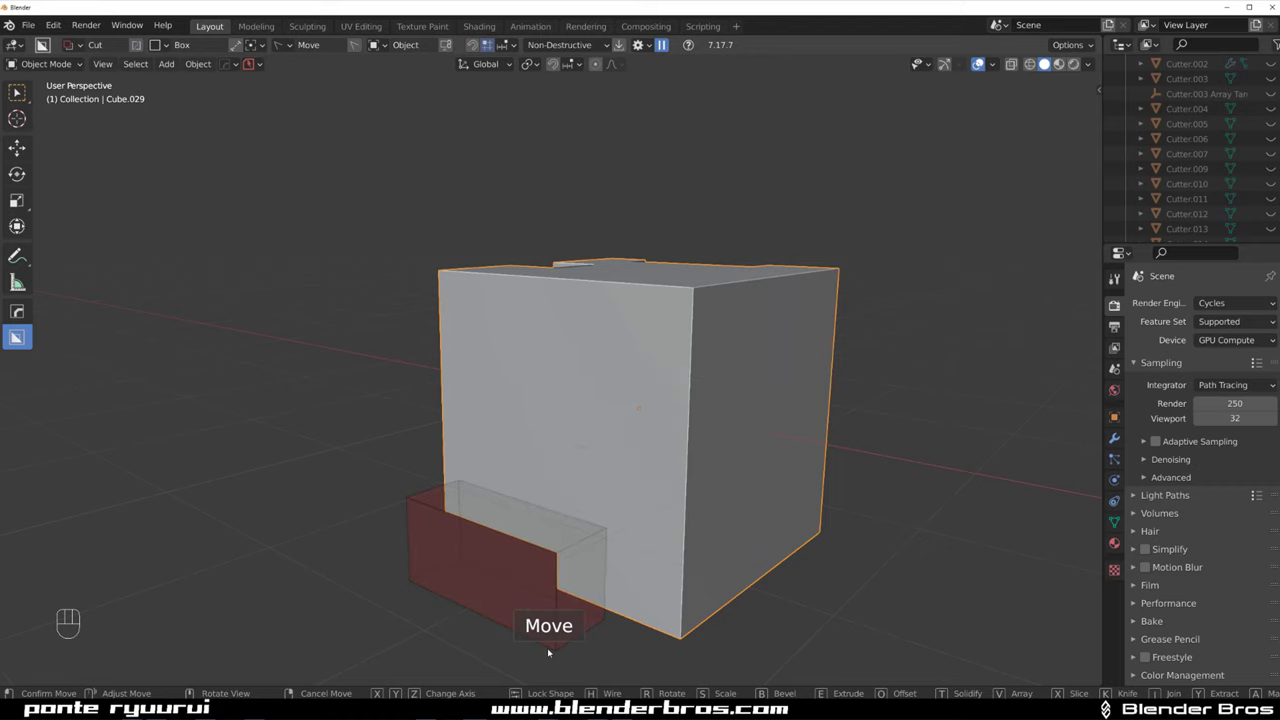
left_click(650, 480)
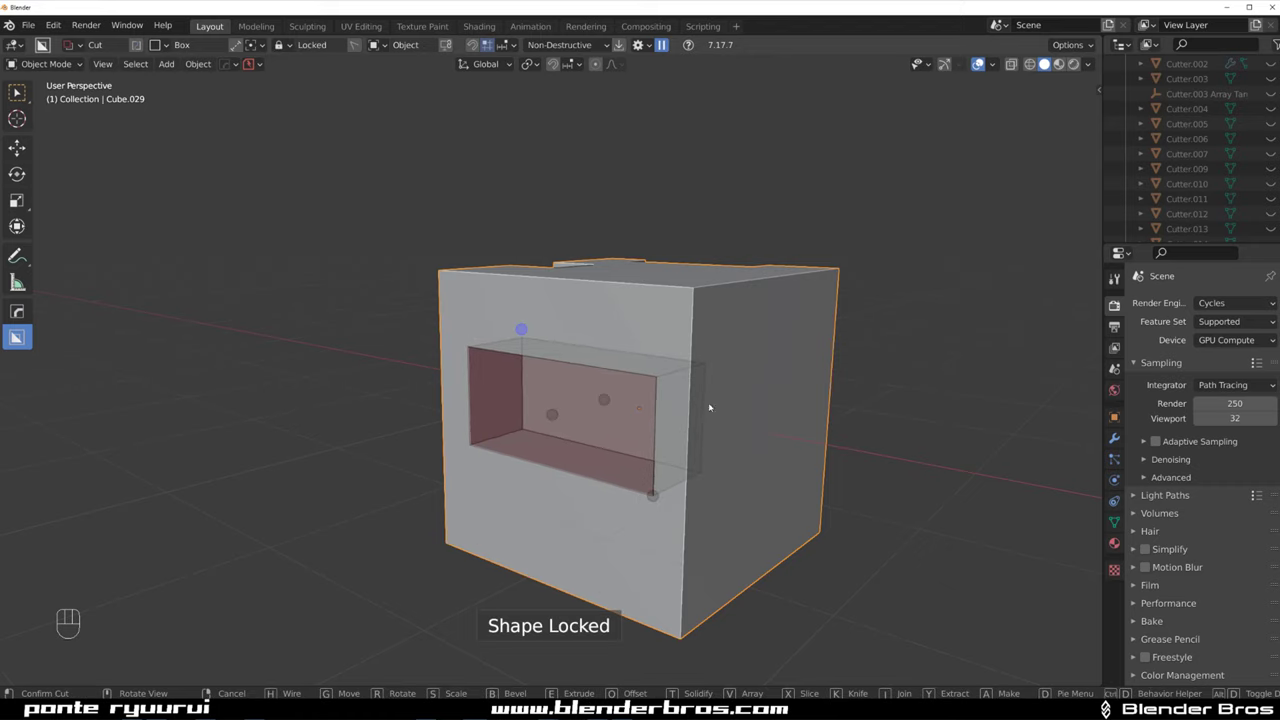
mouse_move(660, 374)
middle_mouse_down()
mouse_move(623, 408)
mouse_move(684, 445)
middle_mouse_up()
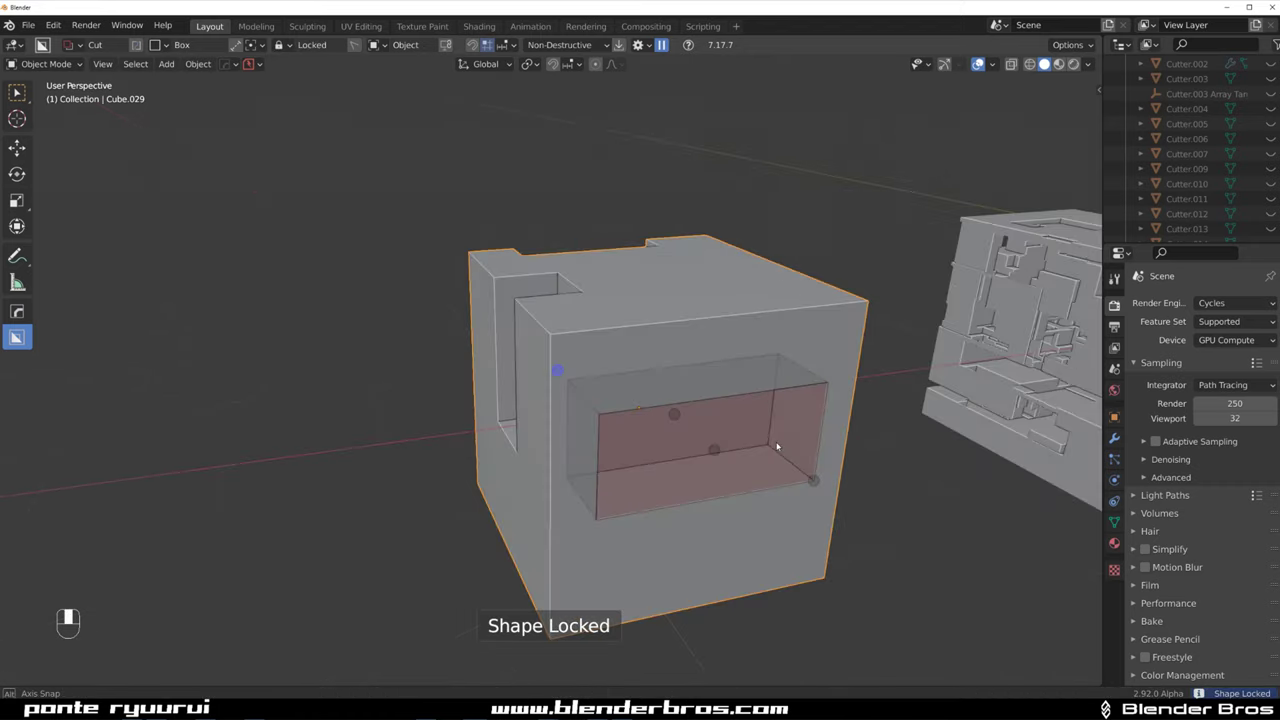
key("g")
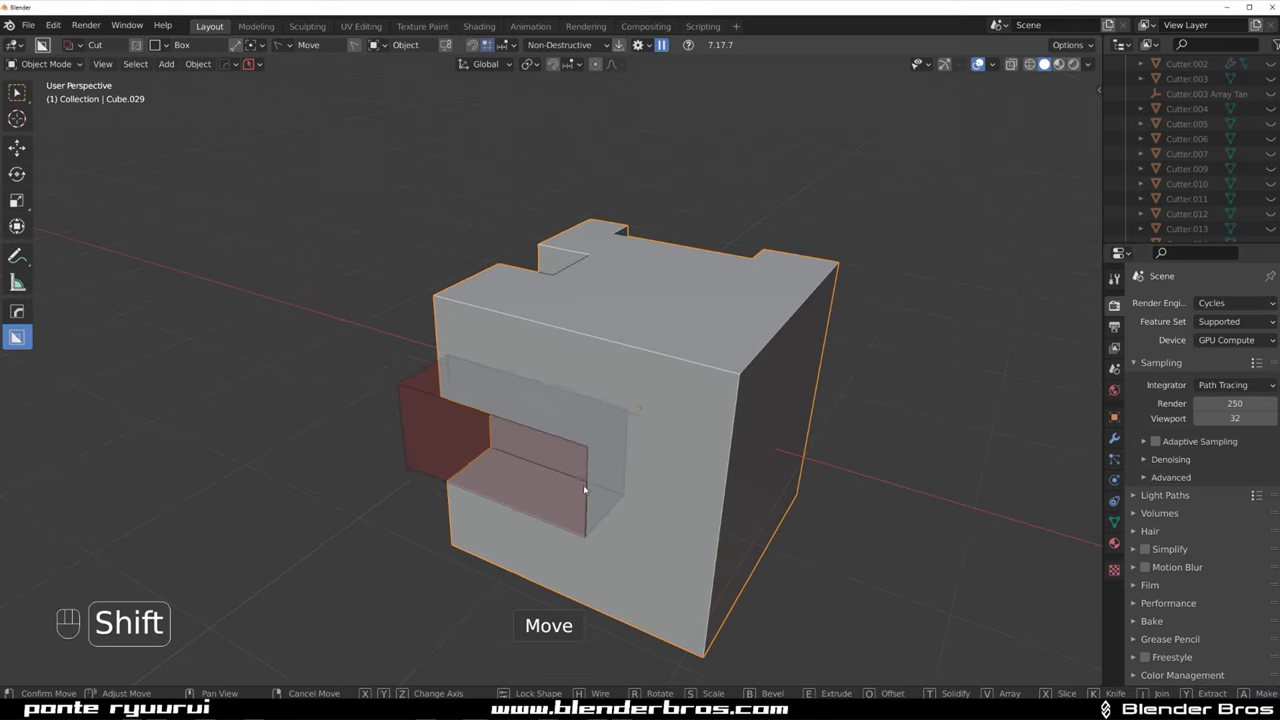
left_click(632, 413)
Cut a wide, deep notch down into the cube's top
mouse_move(534, 363)
left_mouse_down()
mouse_move(715, 500)
mouse_move(673, 465)
mouse_move(595, 530)
mouse_move(666, 480)
mouse_move(629, 491)
mouse_move(603, 377)
mouse_move(690, 358)
mouse_move(671, 457)
mouse_move(666, 366)
left_mouse_up()
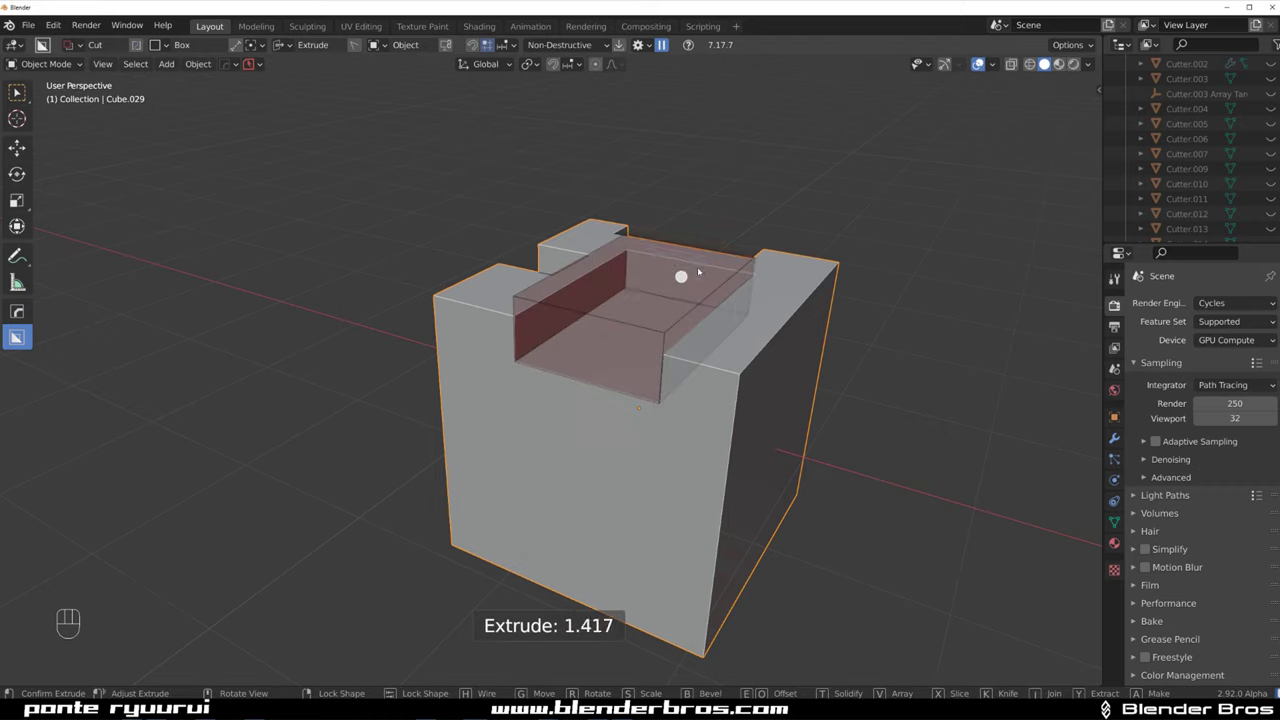
key("Escape")
mouse_move(500, 338)
left_mouse_down()
mouse_move(649, 510)
mouse_move(586, 500)
mouse_move(656, 409)
mouse_move(731, 629)
mouse_move(500, 600)
mouse_move(600, 271)
mouse_move(784, 494)
mouse_move(734, 374)
left_mouse_up()
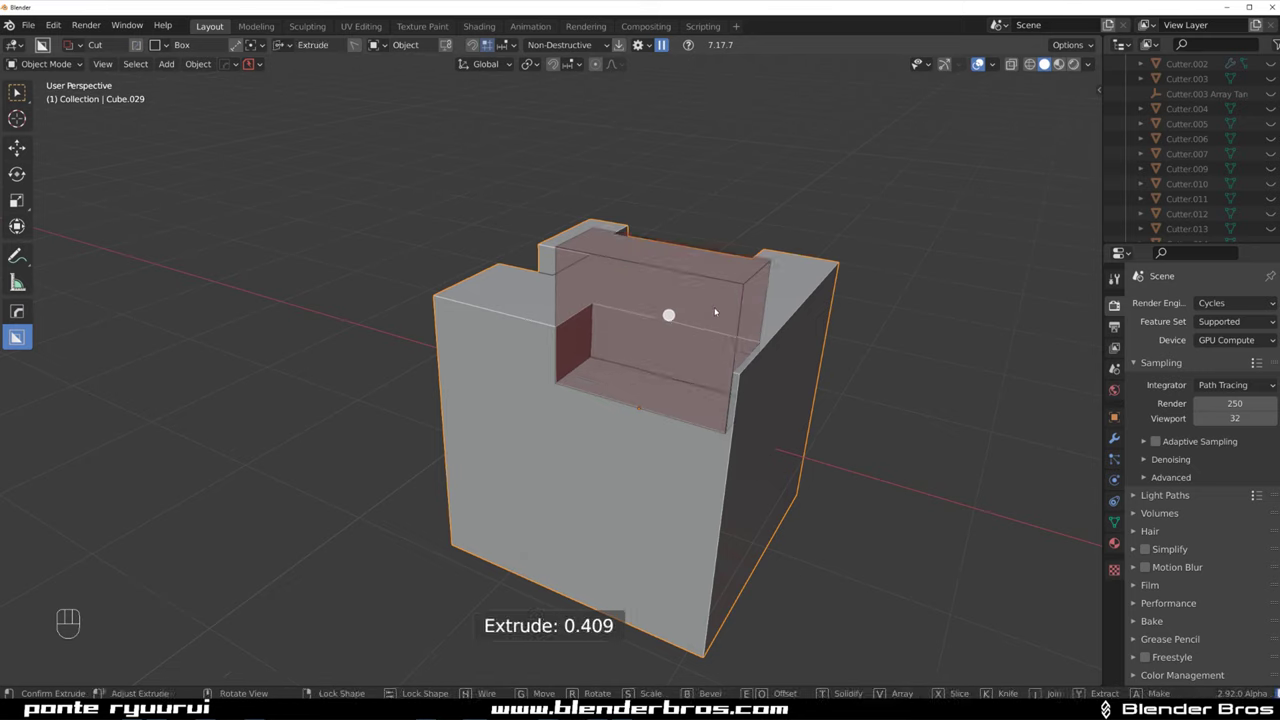
left_click(630, 433)
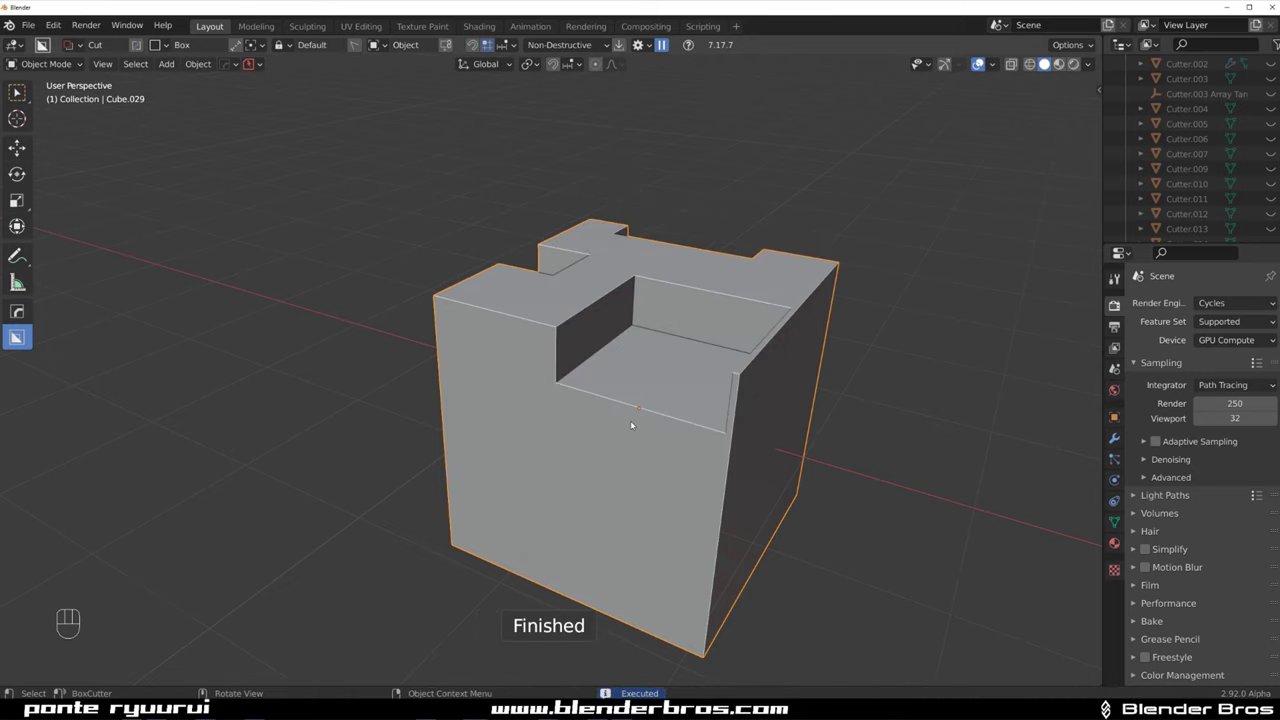
mouse_move(724, 428)
middle_mouse_down()
mouse_move(903, 438)
mouse_move(870, 430)
middle_mouse_up()
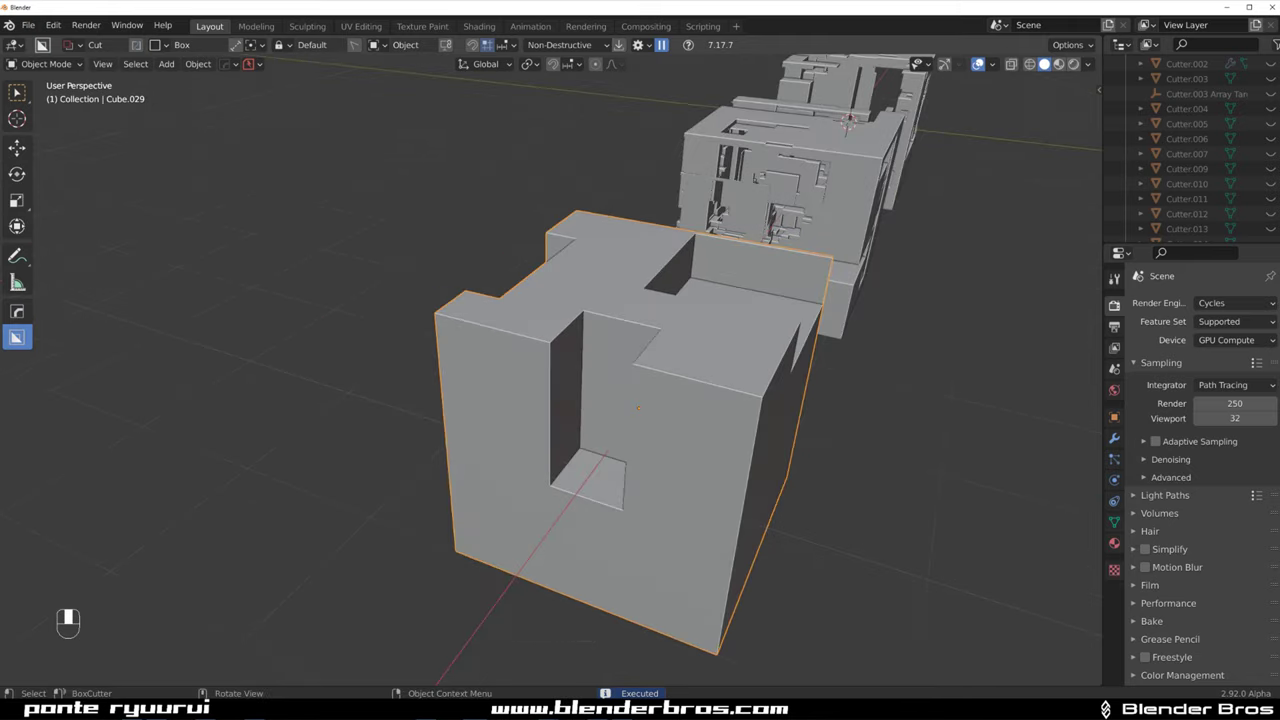
Switch the BoxCutter shape to Custom, cancelling a first misplaced draw on the sci-fi cube
mouse_move(753, 296)
middle_mouse_down()
mouse_move(700, 350)
mouse_move(600, 410)
middle_mouse_up()
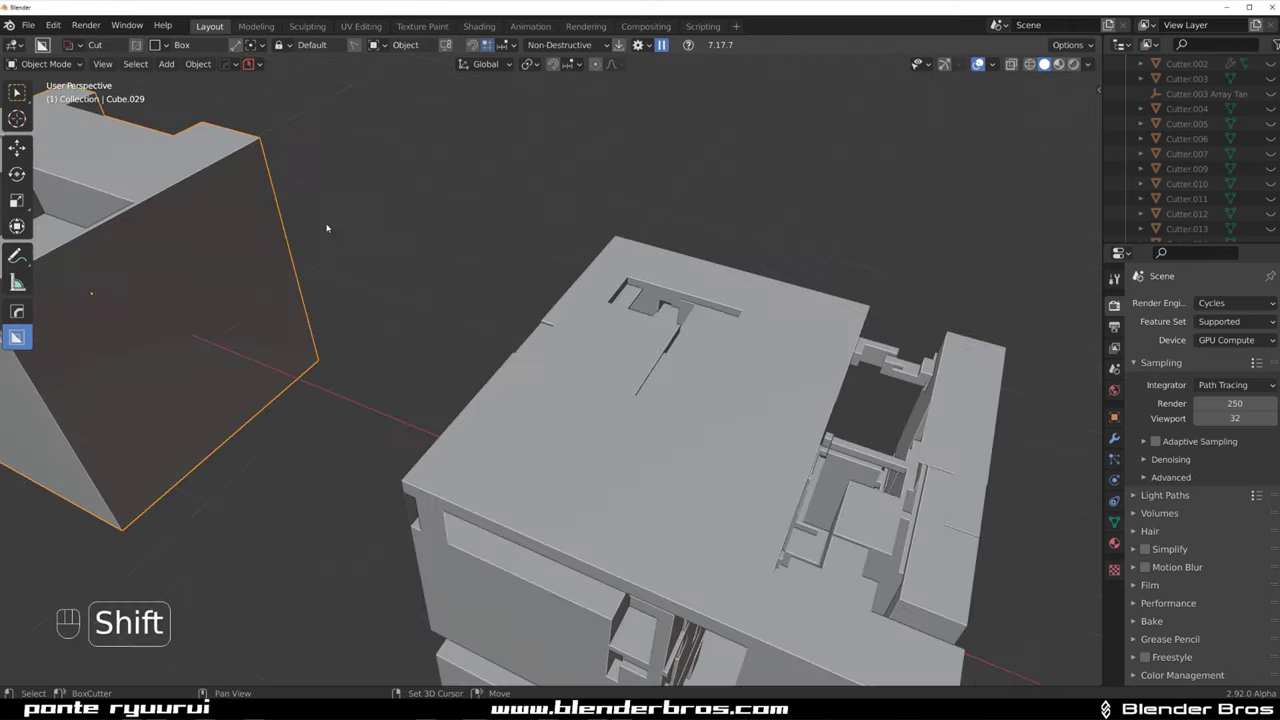
scroll(572, 430, "down", 4)
key("d")
left_click(482, 483)
scroll(480, 430, "up", 3)
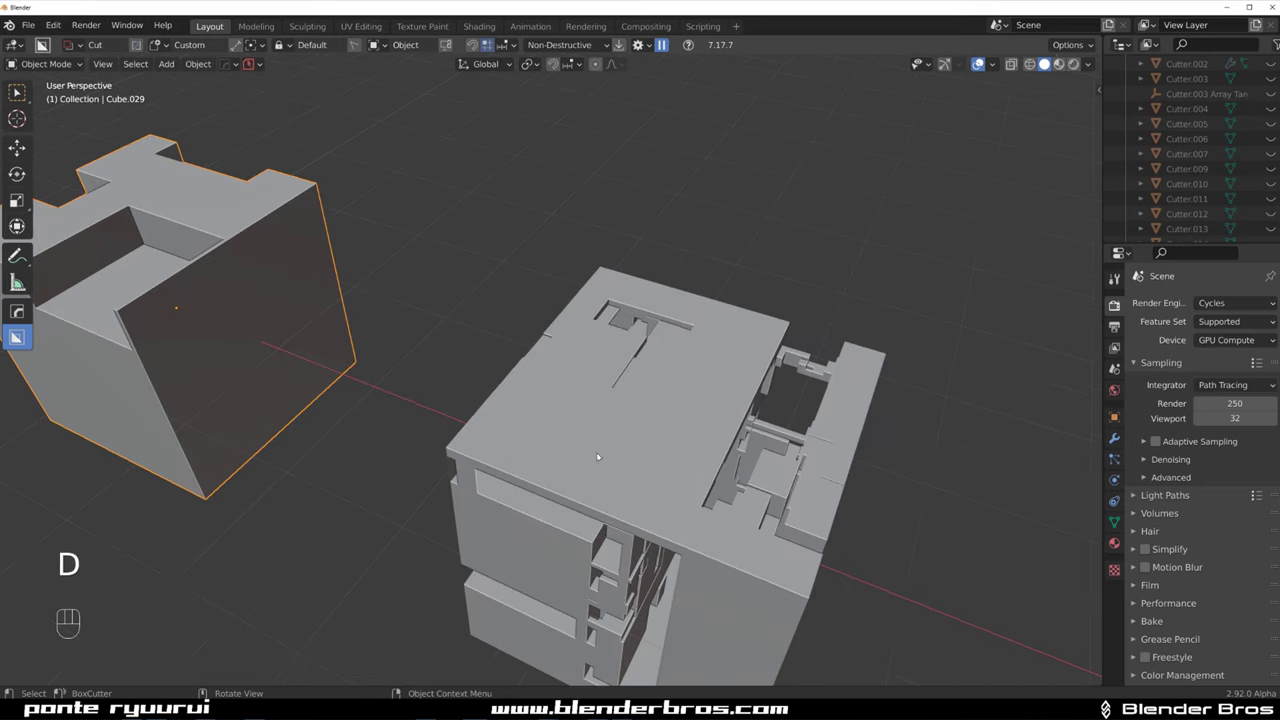
scroll(480, 400, "up", 2)
mouse_move(465, 338)
left_mouse_down()
mouse_move(481, 389)
mouse_move(545, 355)
left_mouse_up()
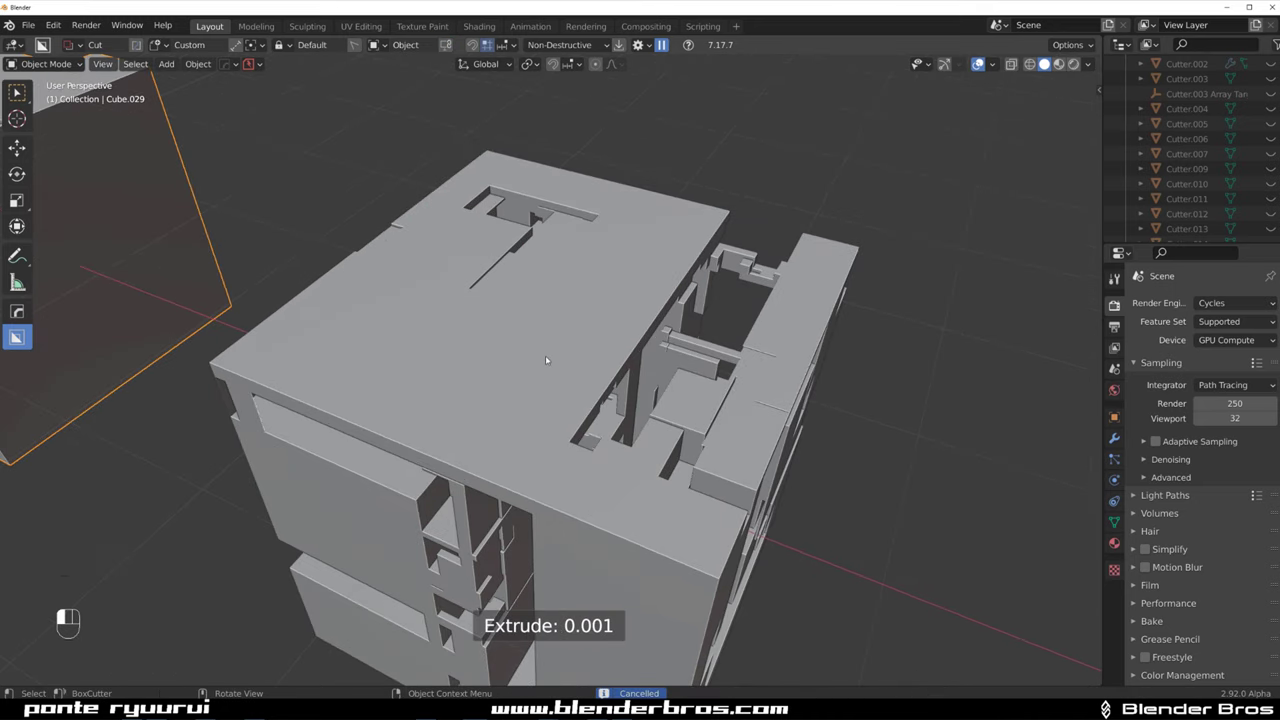
key("Escape")
scroll(525, 385, "down", 2)
middle_click_drag(525, 385, 534, 331)
Stamp the custom cutter into the cube's top face and extrude it down
key("shift+v")
scroll(487, 316, "up", 2)
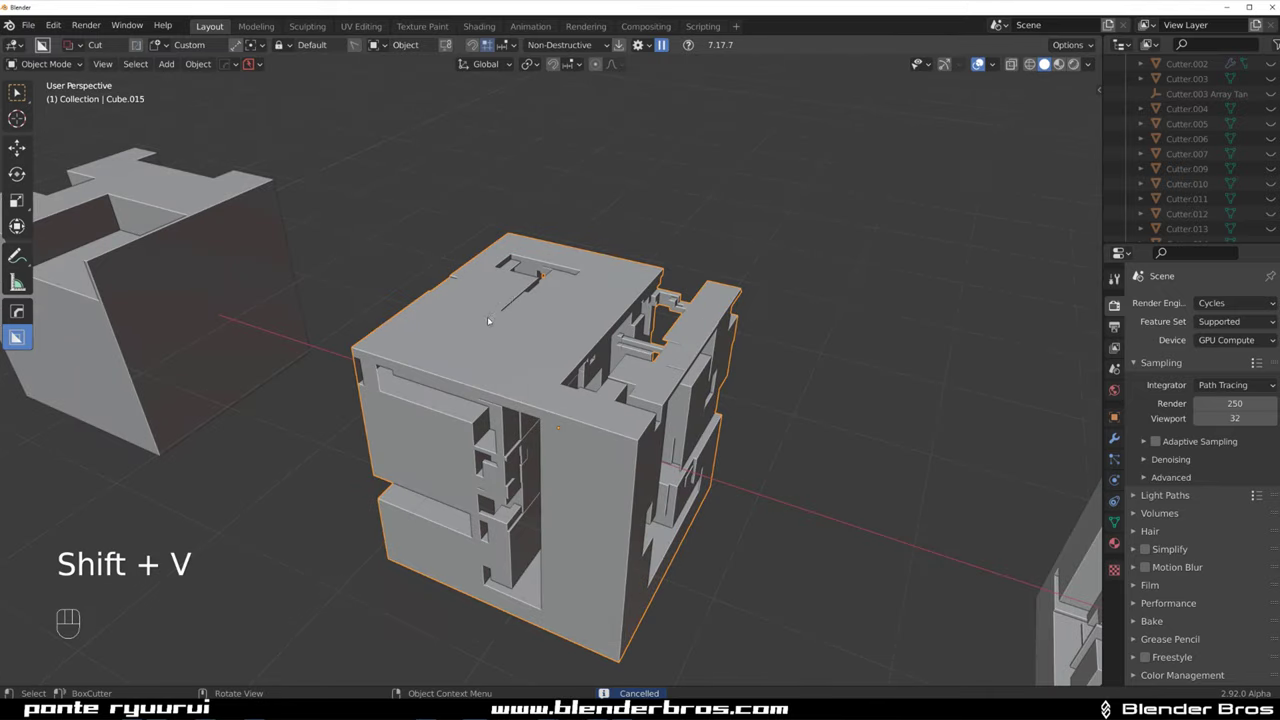
scroll(487, 316, "up", 3)
left_click_drag(466, 314, 555, 395)
left_click_drag(511, 467, 511, 470)
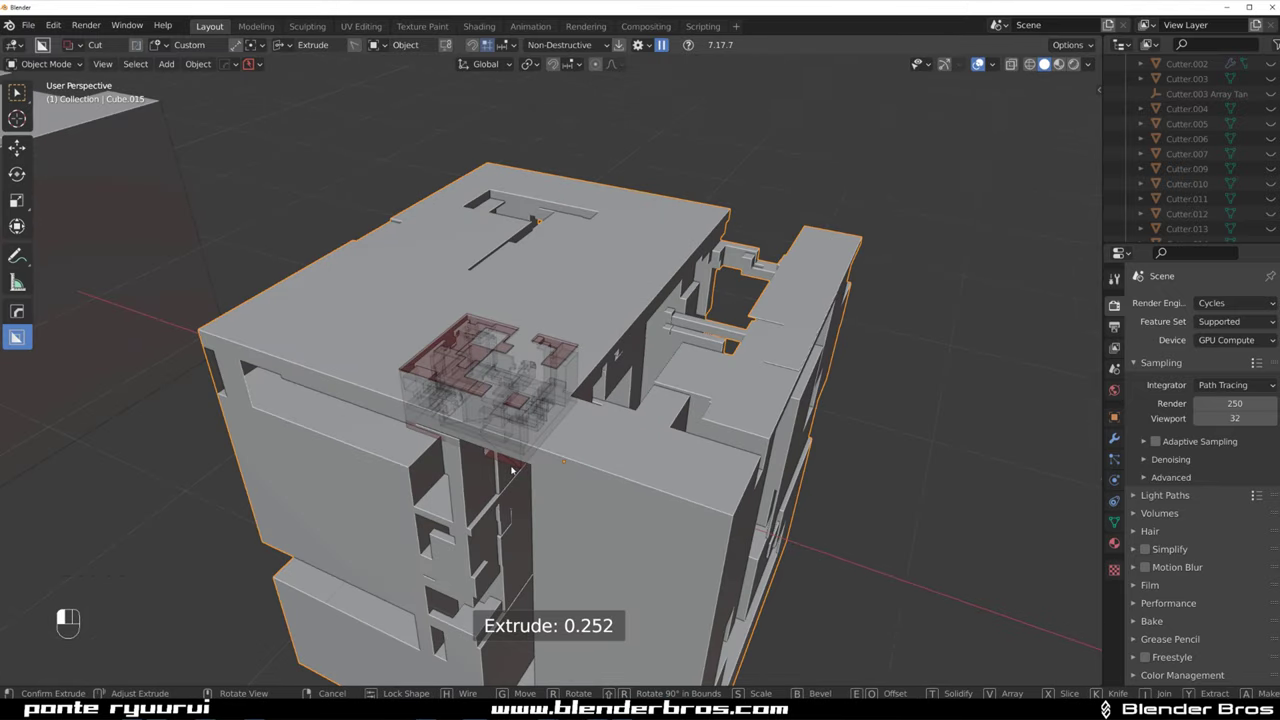
left_click(511, 458)
middle_click_drag(512, 377, 557, 383)
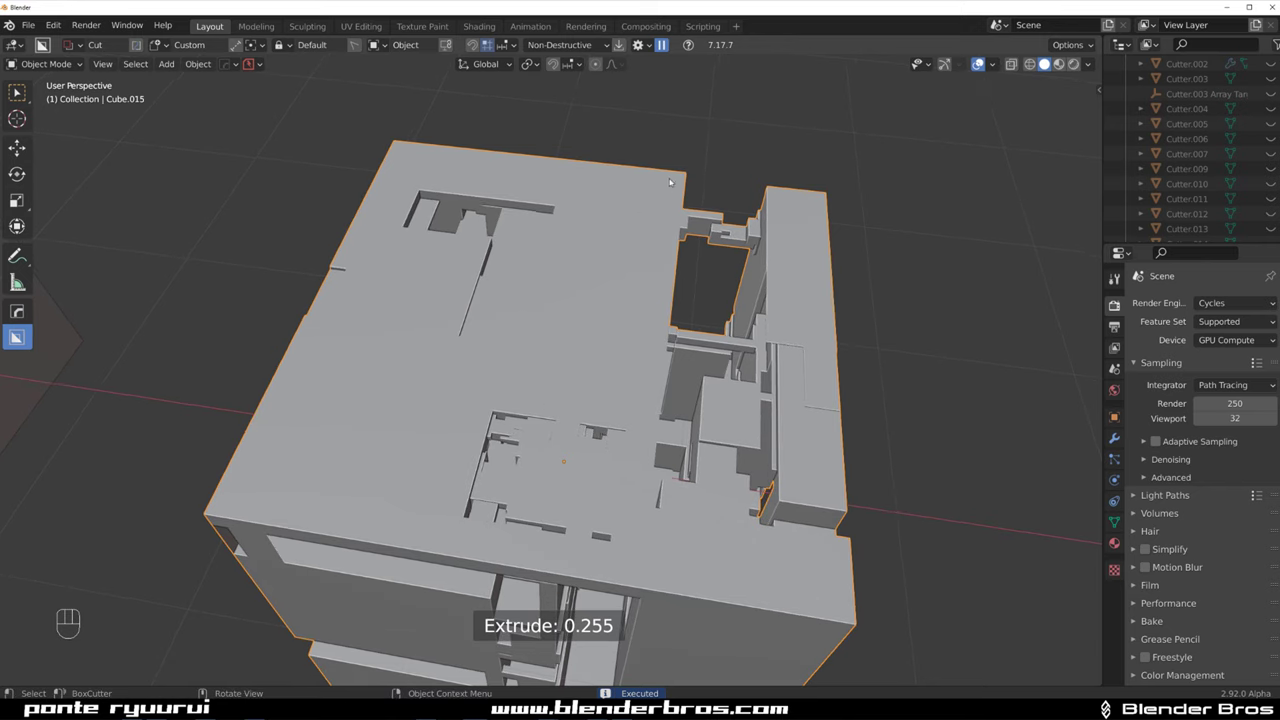
middle_click_drag(316, 333, 491, 328)
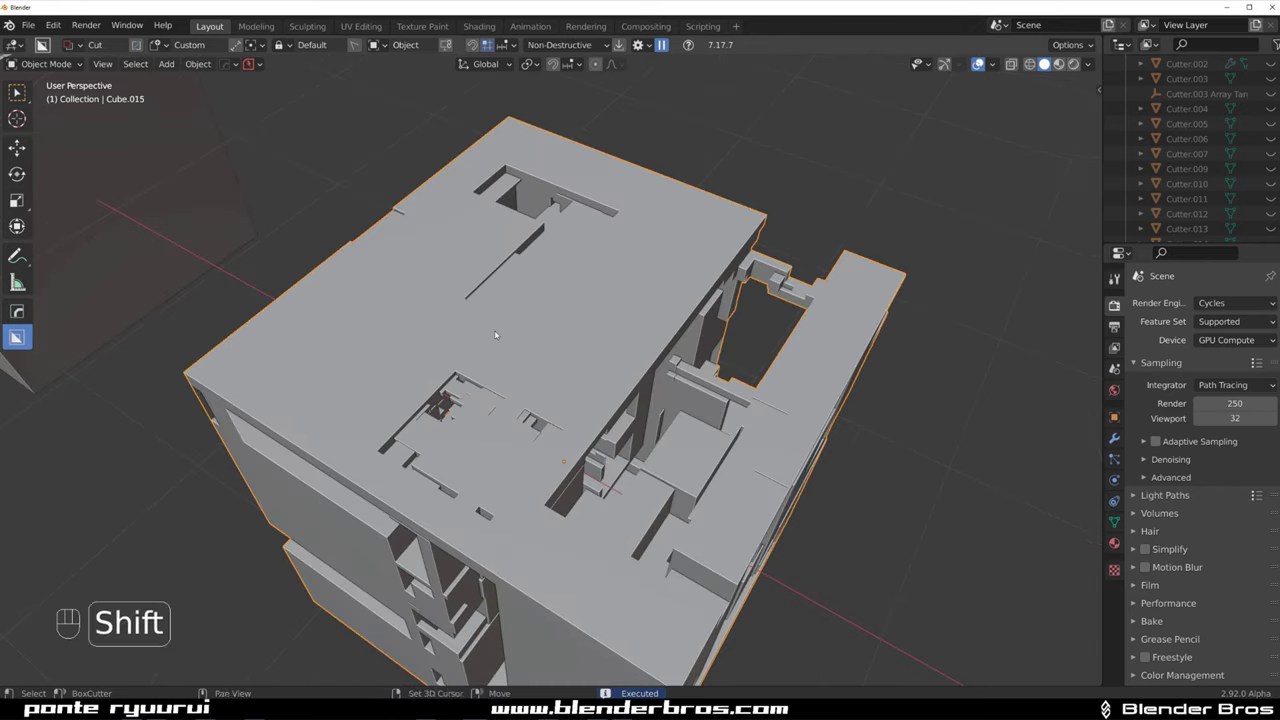
Check the Shift+V orientation popover, leaving it on Local, then view the cube from above
key("shift+v")
left_click(489, 355)
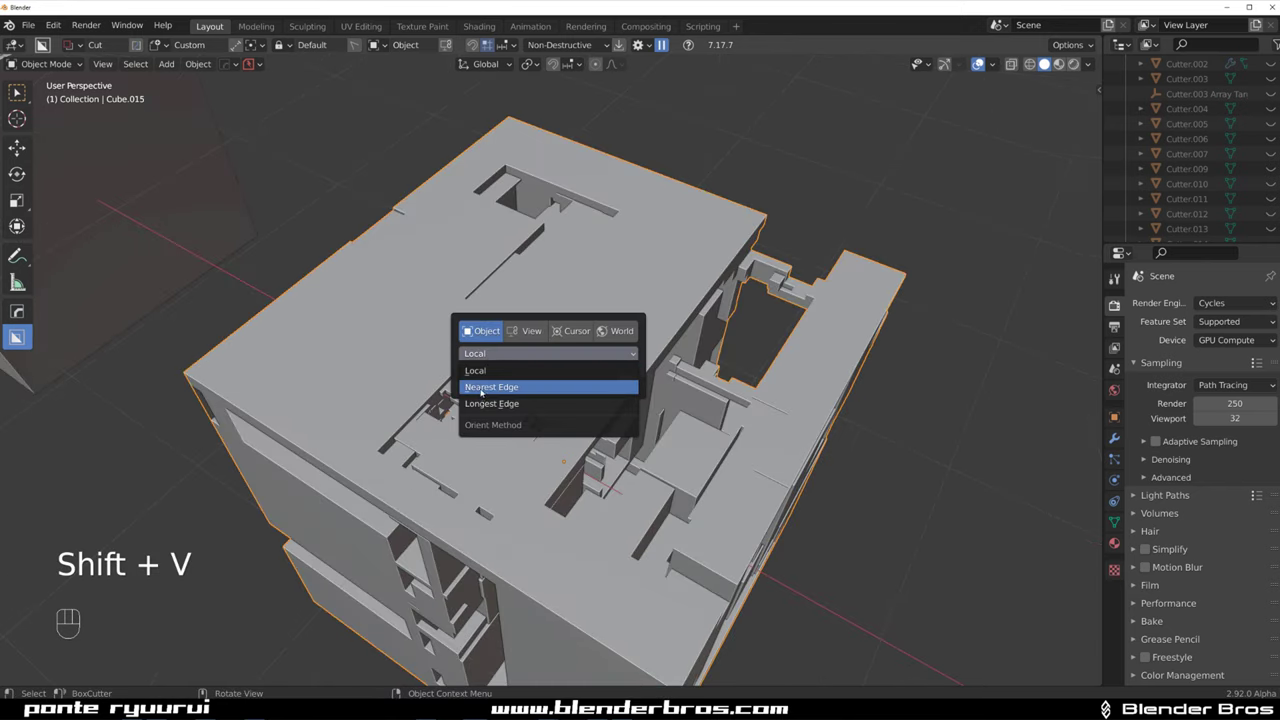
left_click(512, 366)
left_click(512, 356)
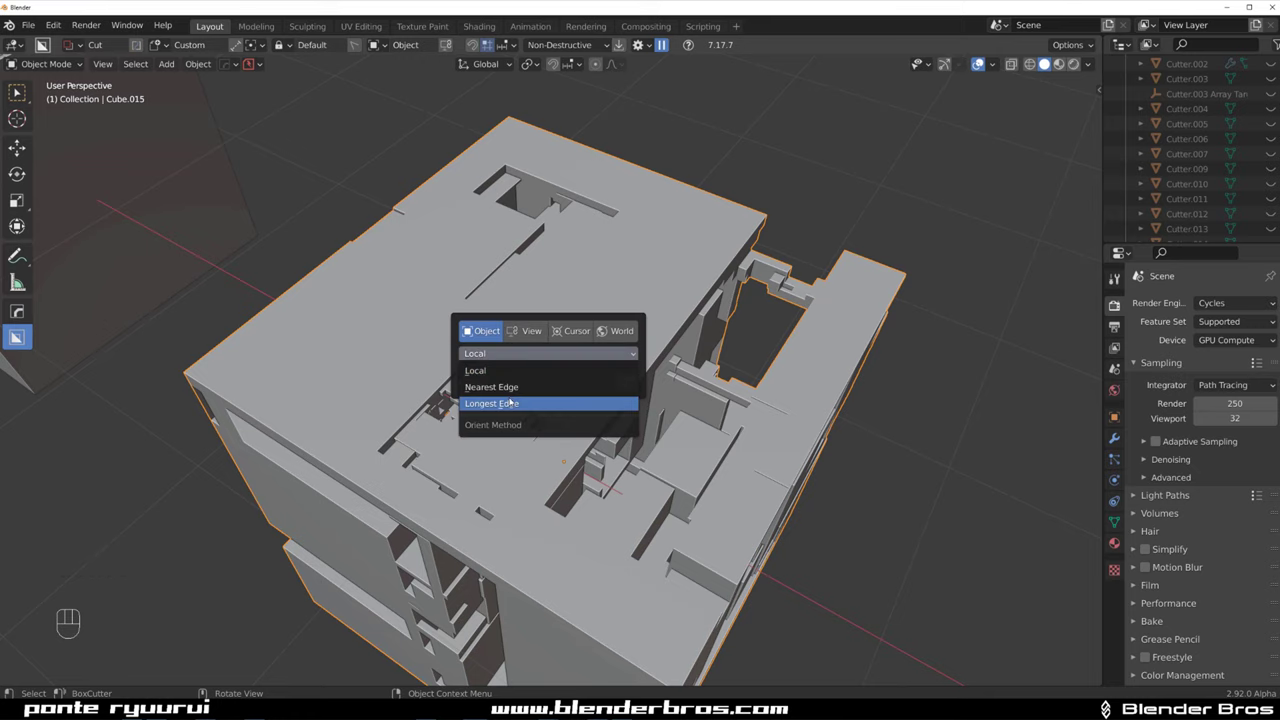
left_click(490, 401)
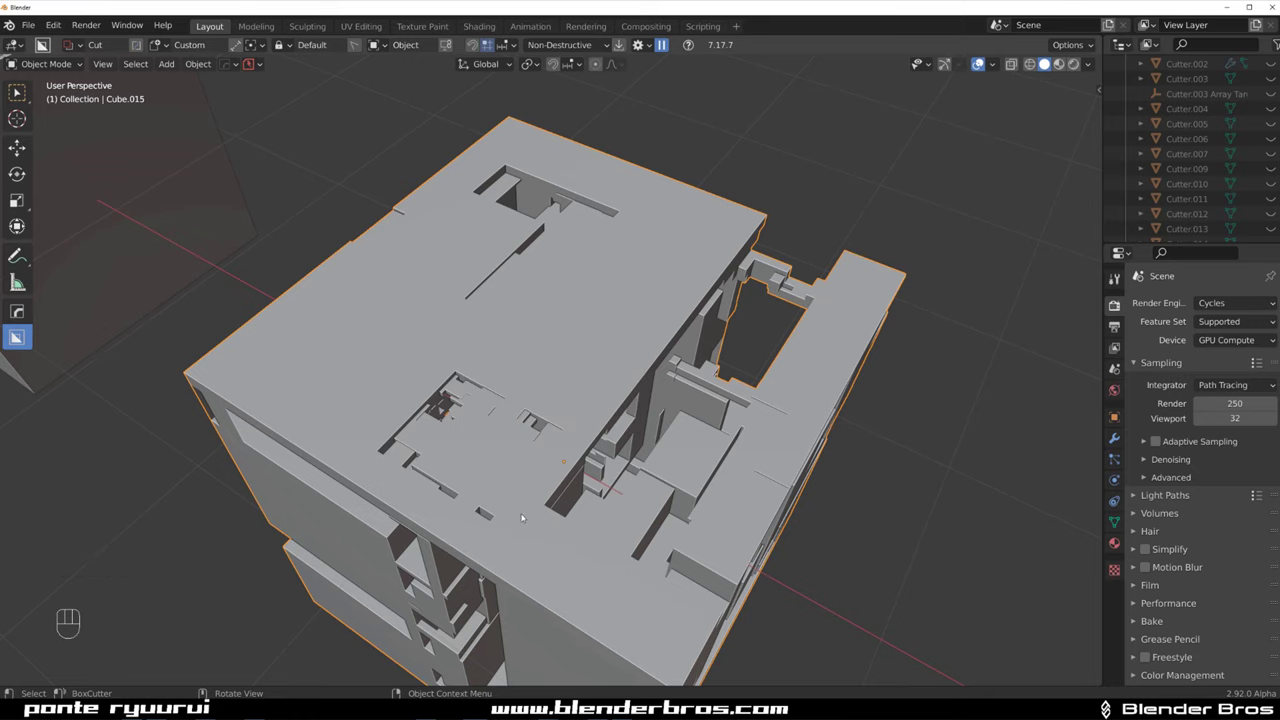
middle_click_drag(529, 317, 319, 276)
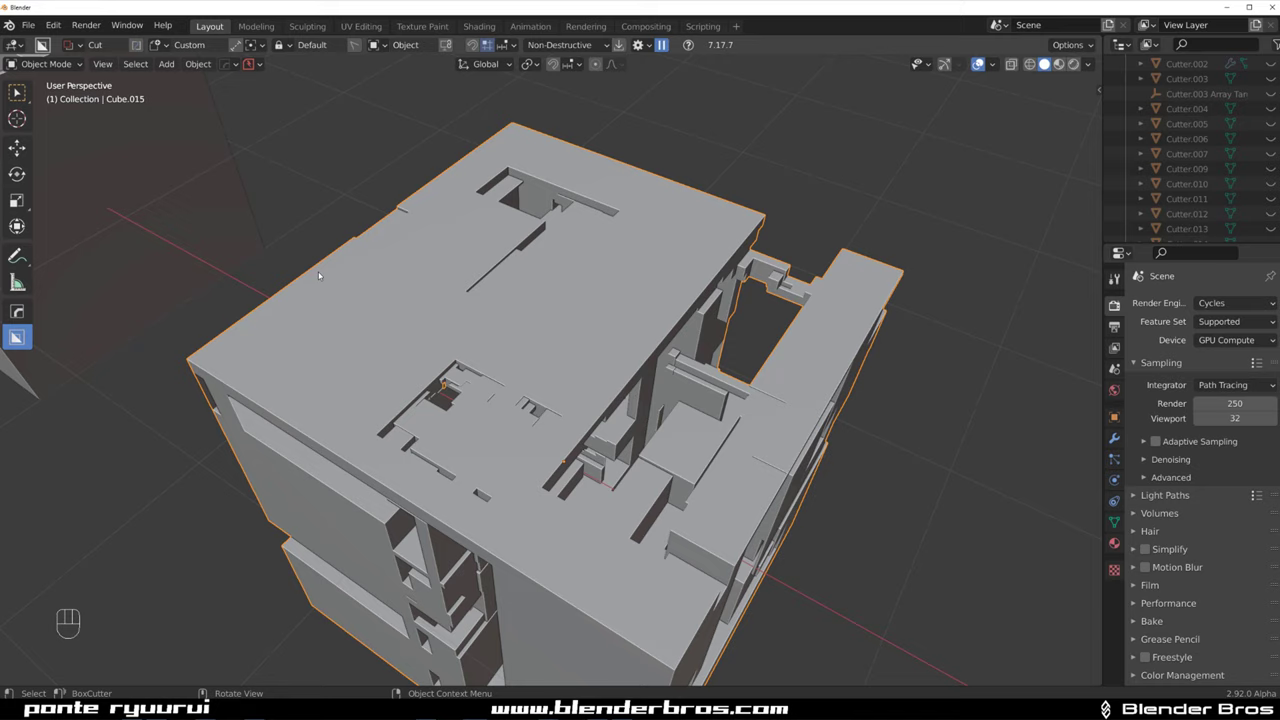
middle_click_drag(539, 306, 392, 296)
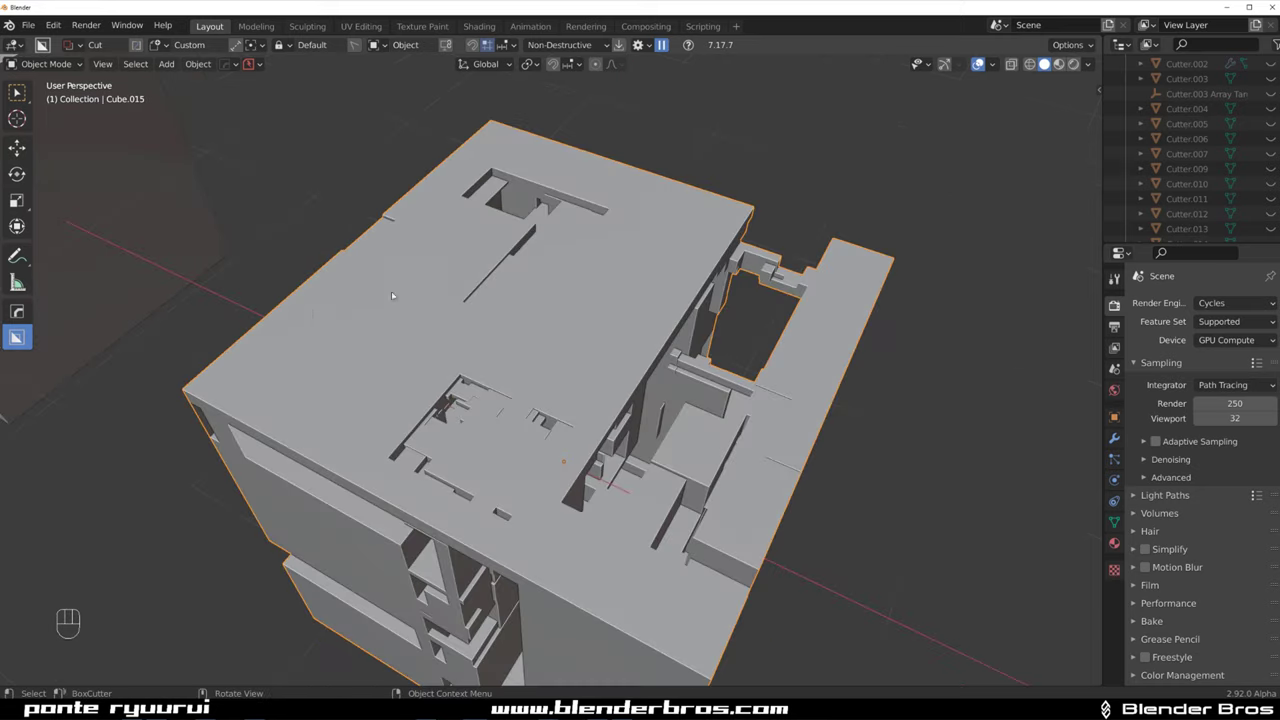
middle_click_drag(457, 337, 447, 236)
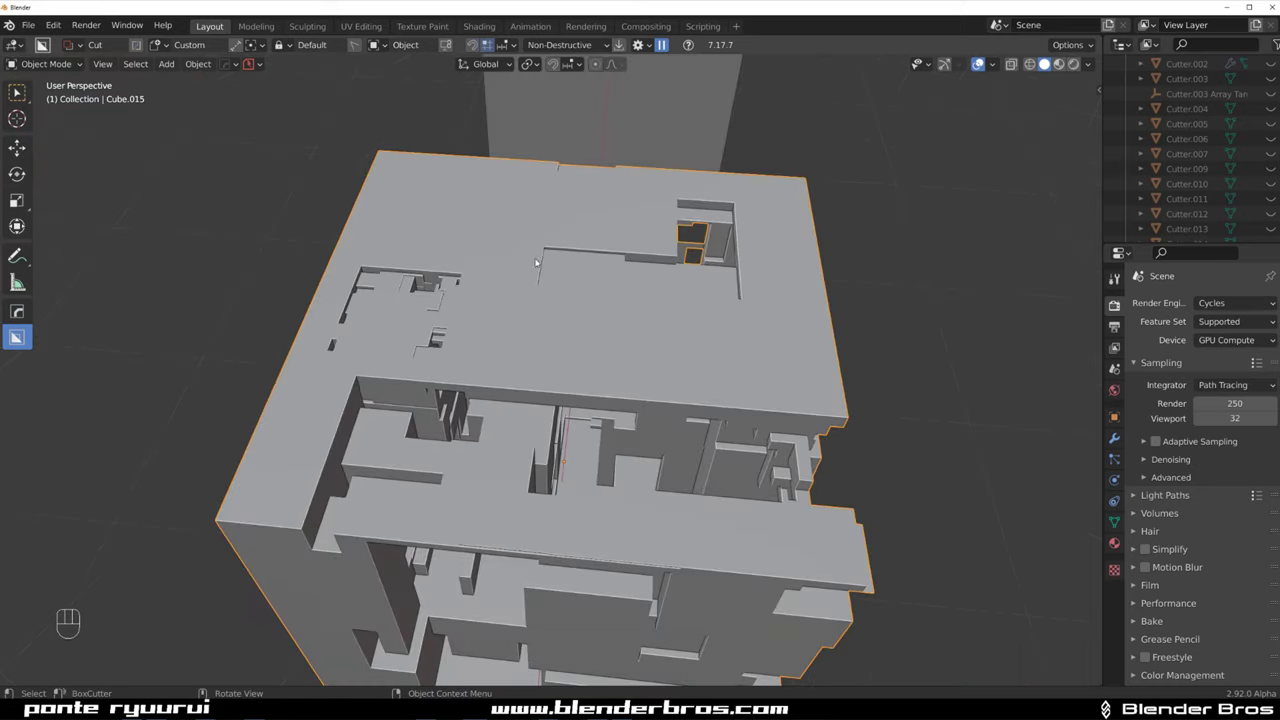
Draw a line custom cutter on the top face, widen it to a rectangle, and confirm it
mouse_move(536, 262)
middle_mouse_down()
mouse_move(452, 288)
mouse_move(545, 306)
mouse_move(469, 299)
mouse_move(478, 336)
middle_mouse_up()
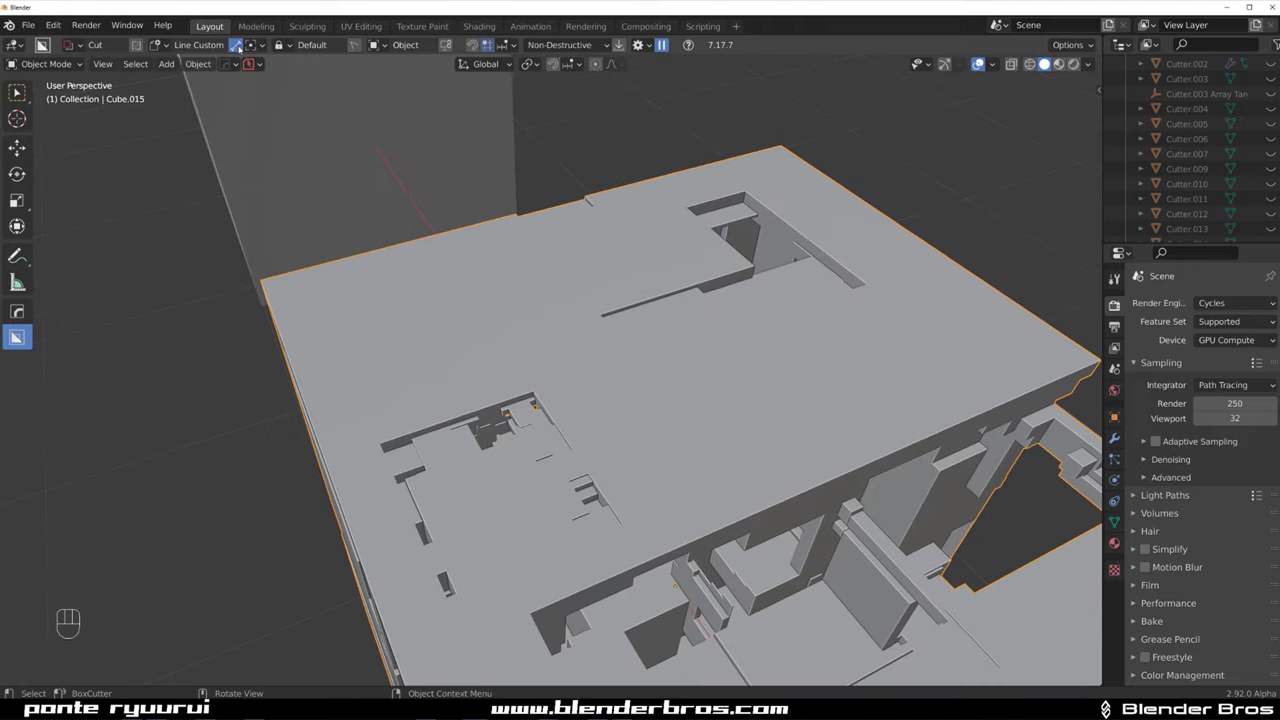
mouse_move(565, 318)
middle_mouse_down()
mouse_move(543, 321)
mouse_move(606, 414)
mouse_move(556, 394)
middle_mouse_up()
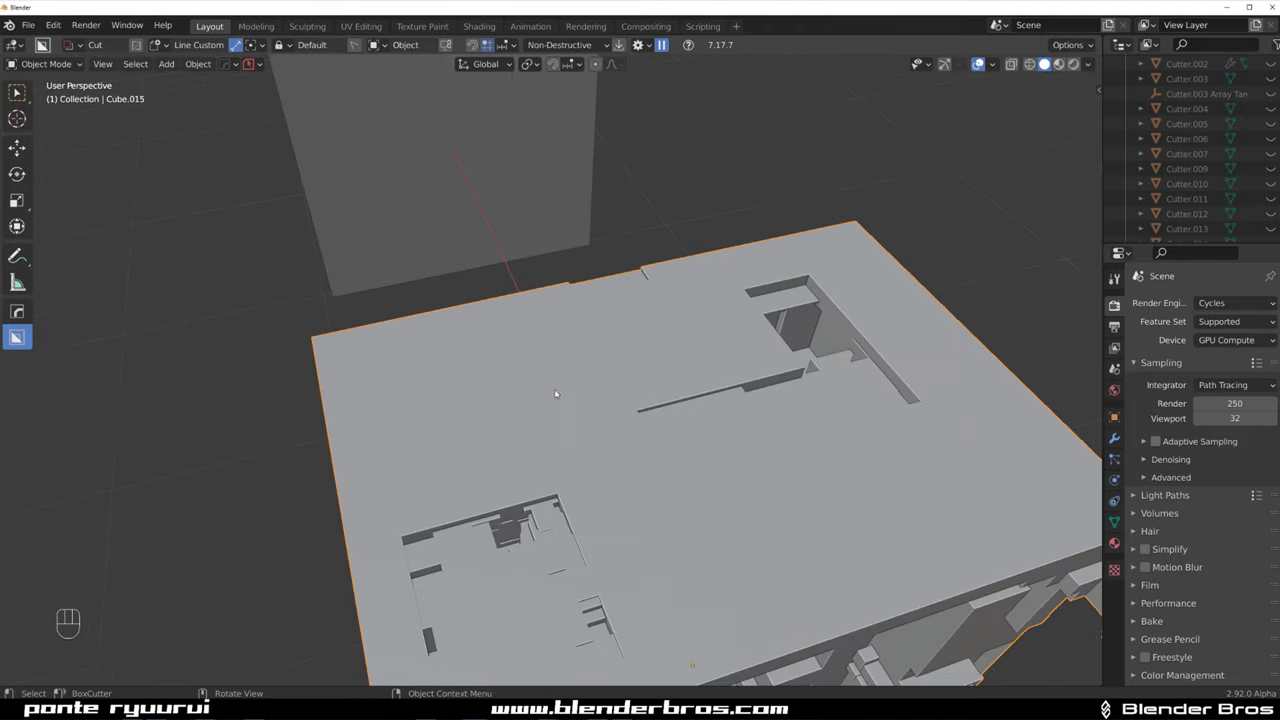
left_click_drag(502, 343, 594, 388)
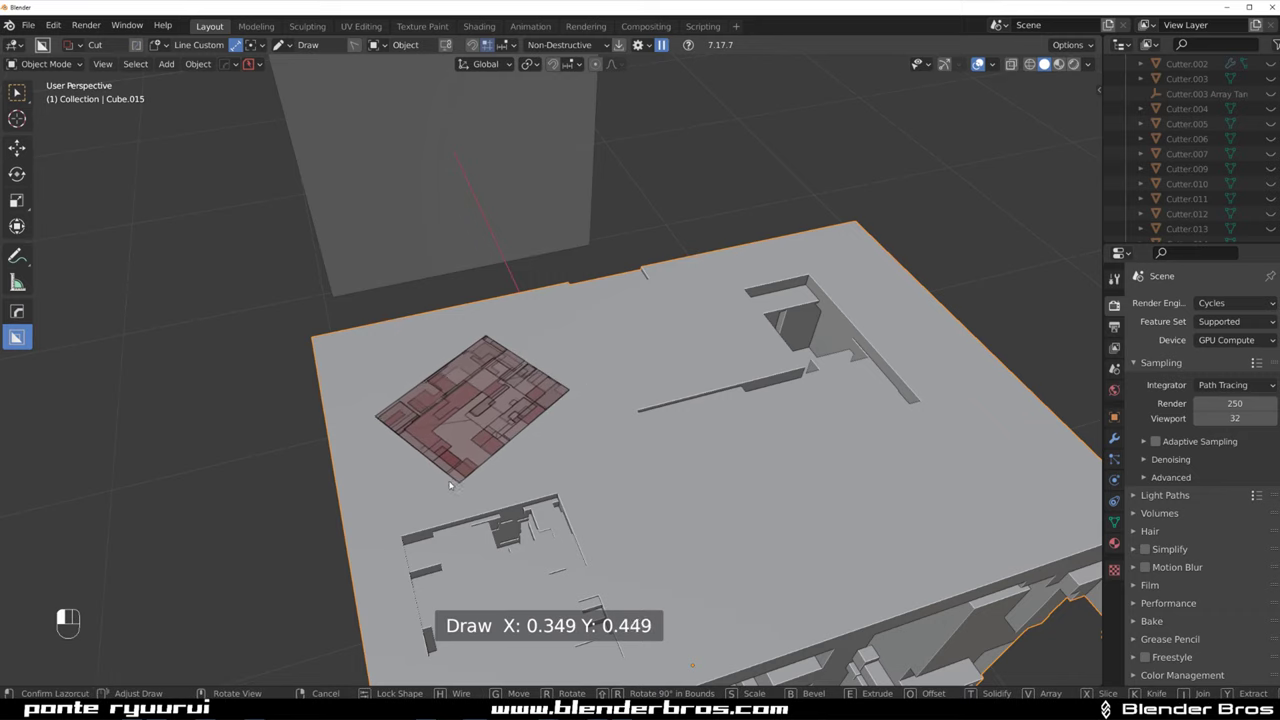
left_click_drag(571, 392, 449, 484)
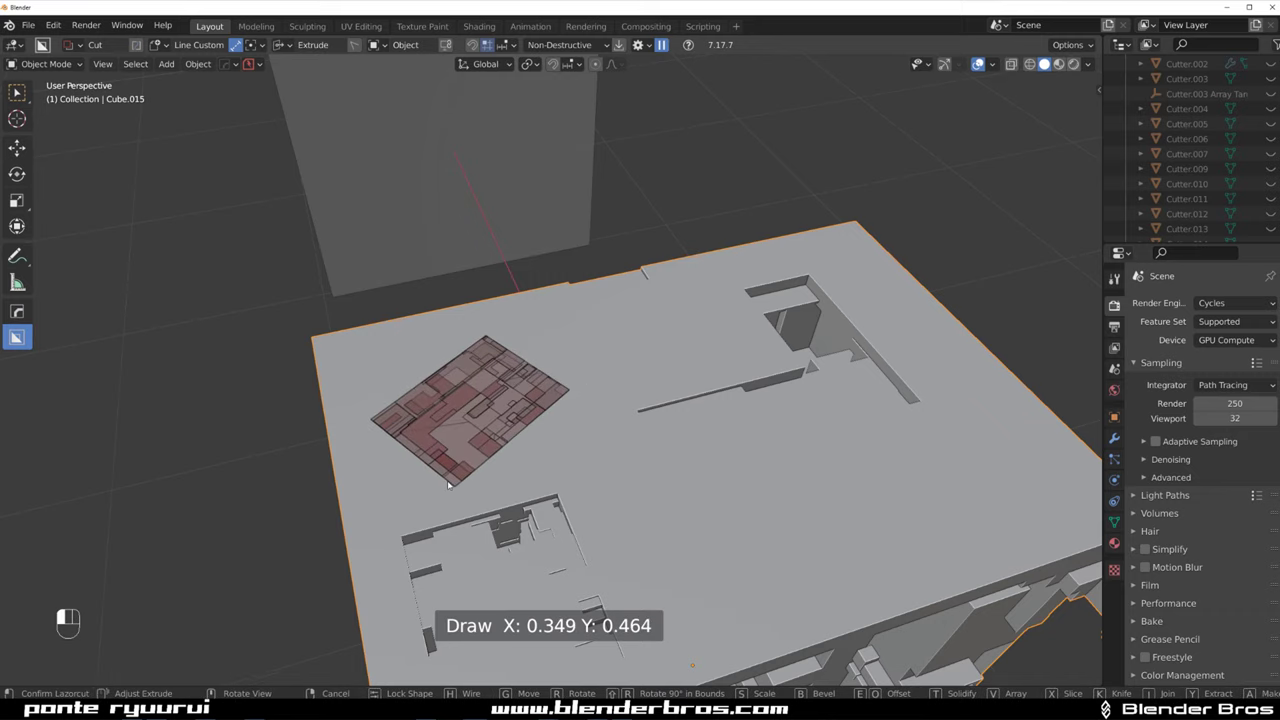
left_click(455, 585)
Zoom out to show all three carved cubes side by side
mouse_move(455, 585)
middle_mouse_down()
mouse_move(587, 447)
mouse_move(641, 424)
mouse_move(497, 253)
middle_mouse_up()
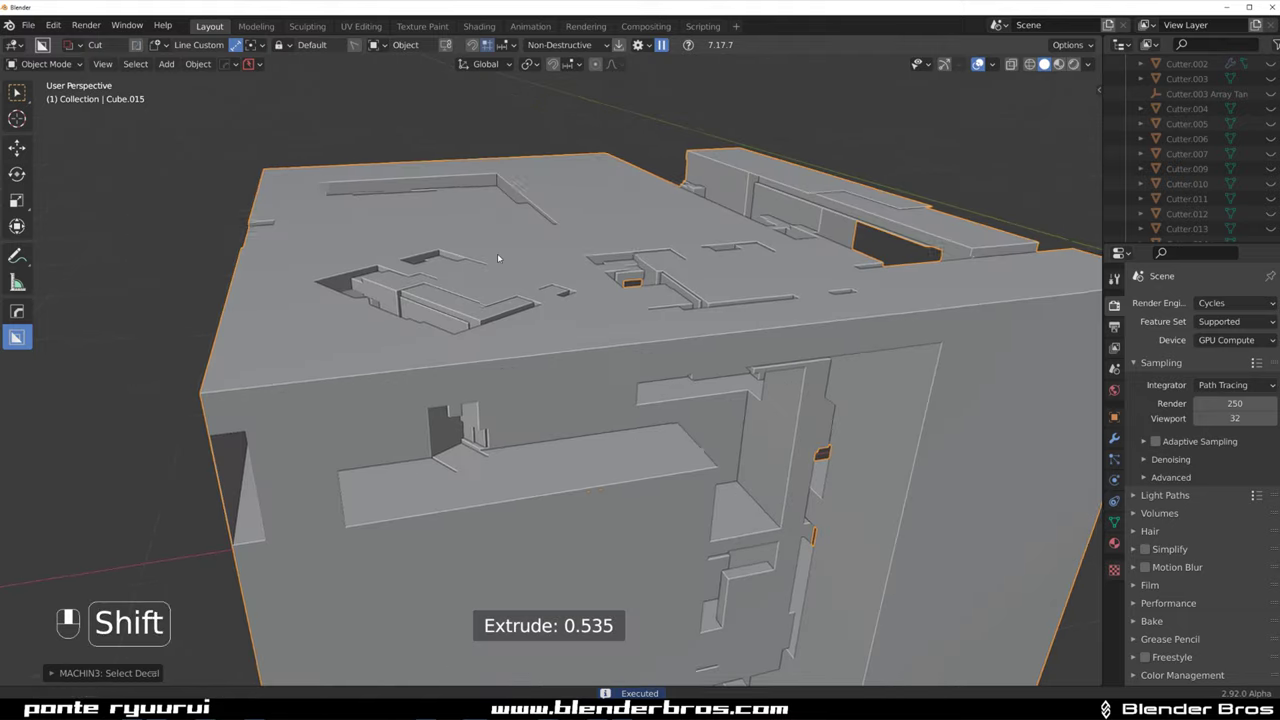
scroll(480, 348, "down", 4)
mouse_move(480, 348)
middle_mouse_down()
mouse_move(663, 397)
mouse_move(471, 363)
mouse_move(543, 345)
middle_mouse_up()
scroll(471, 363, "down", 2)
mouse_move(414, 360)
middle_mouse_down()
mouse_move(409, 419)
mouse_move(178, 446)
middle_mouse_up()
Duplicate a cube with Shift+D and place the copy beside the others
left_click(713, 345)
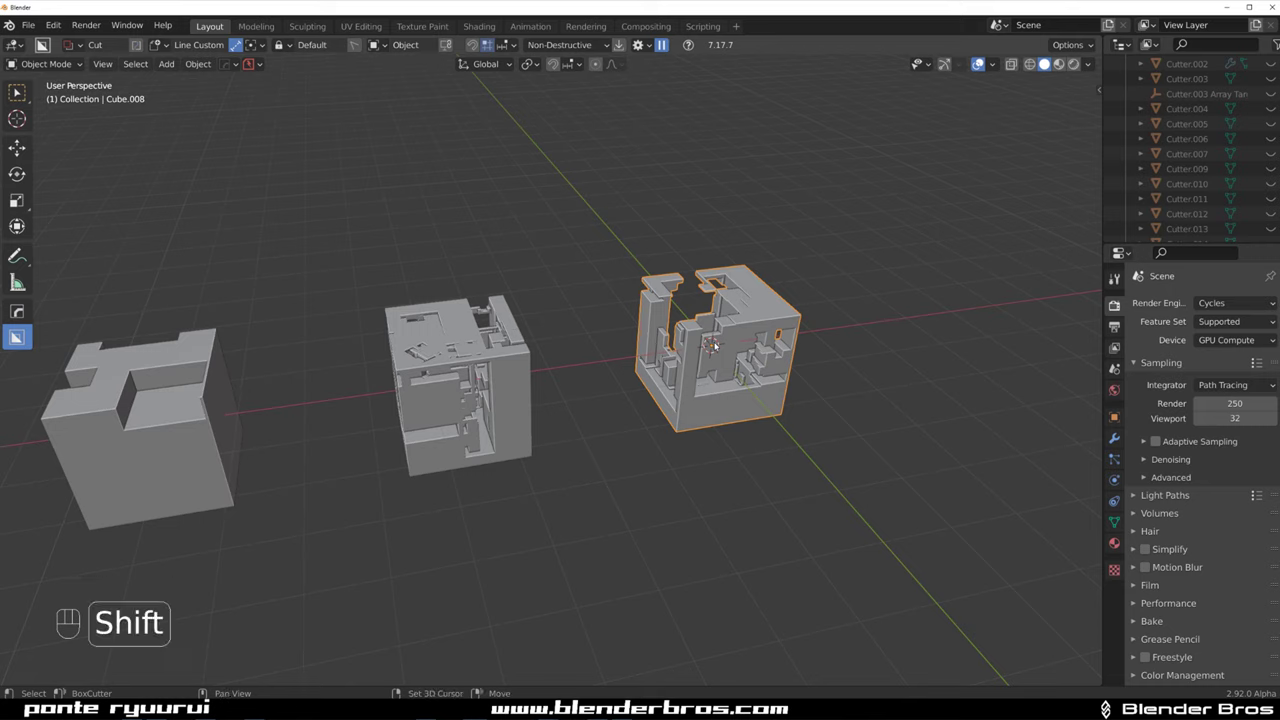
key("shift+d")
left_click(930, 320)
middle_click_drag(930, 320, 321, 552, "shift")
scroll(321, 552, "up", 3)
Bevel the copy's edges in Edit Mode to turn it into an octagonal block
key("Tab")
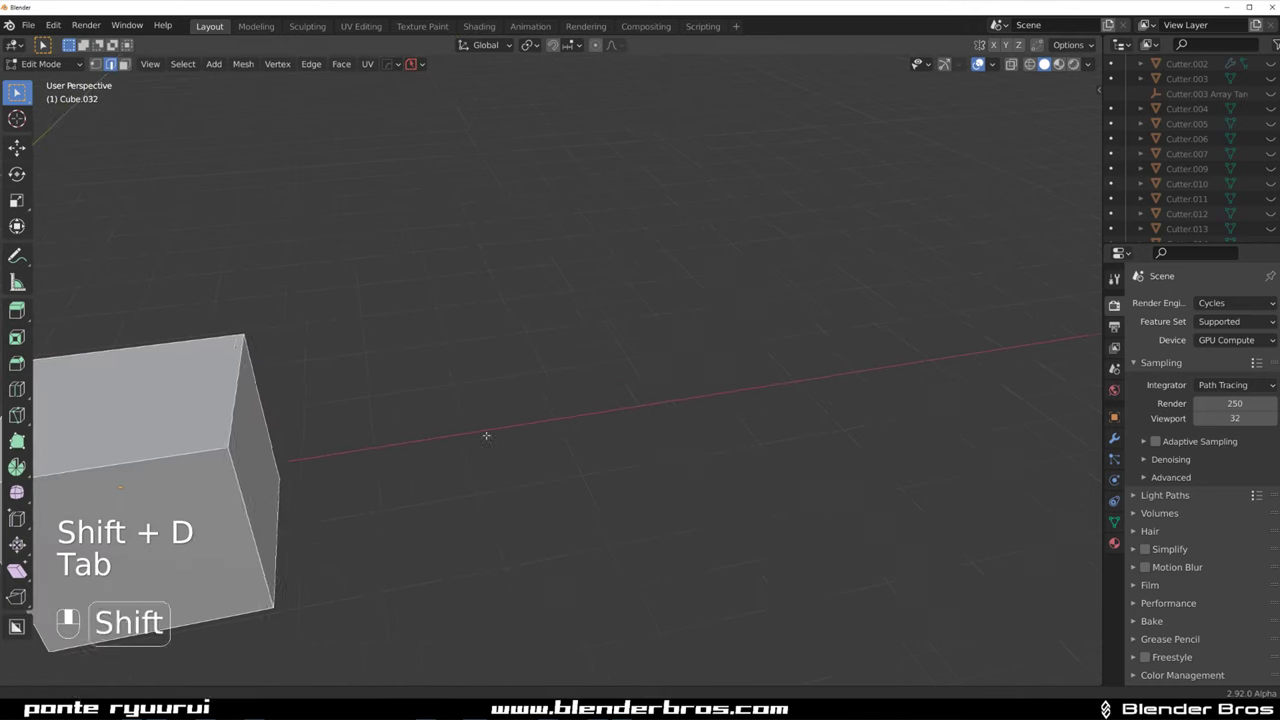
middle_click(487, 434, "alt")
key("ctrl+v")
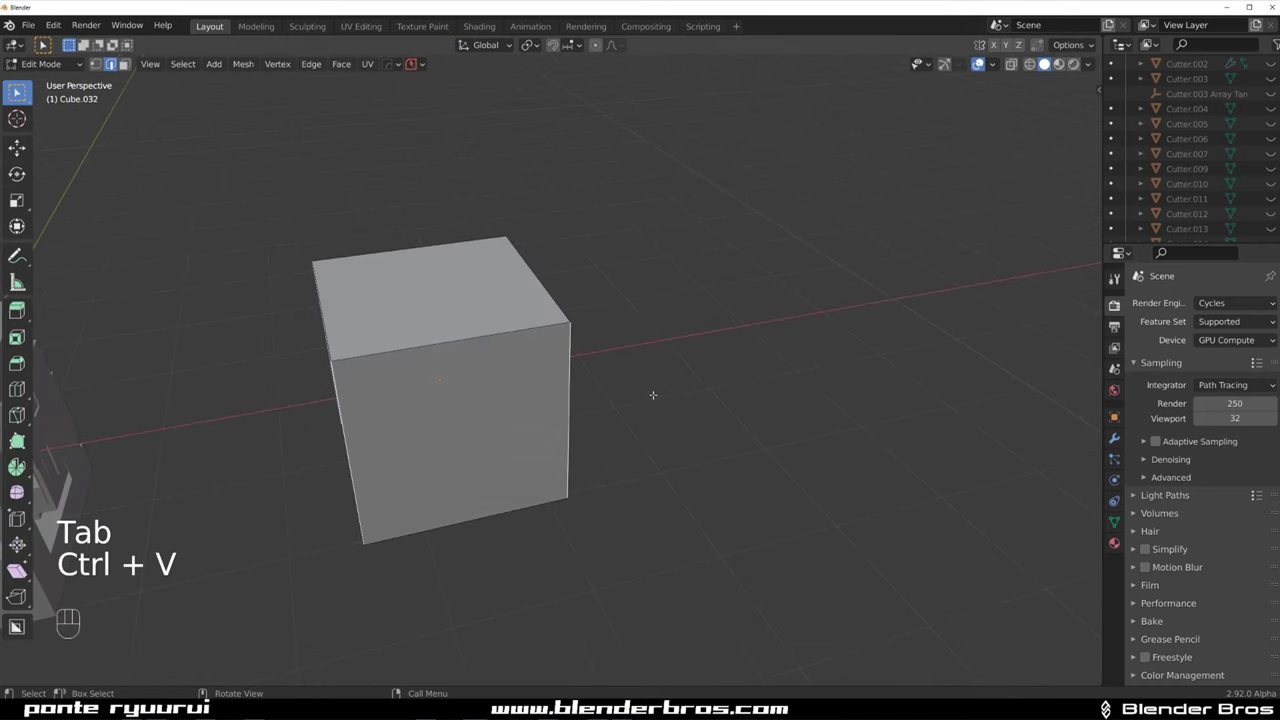
key("ctrl+b")
left_click(646, 431)
mouse_move(646, 431)
middle_mouse_down()
mouse_move(426, 435)
mouse_move(567, 270)
middle_mouse_up()
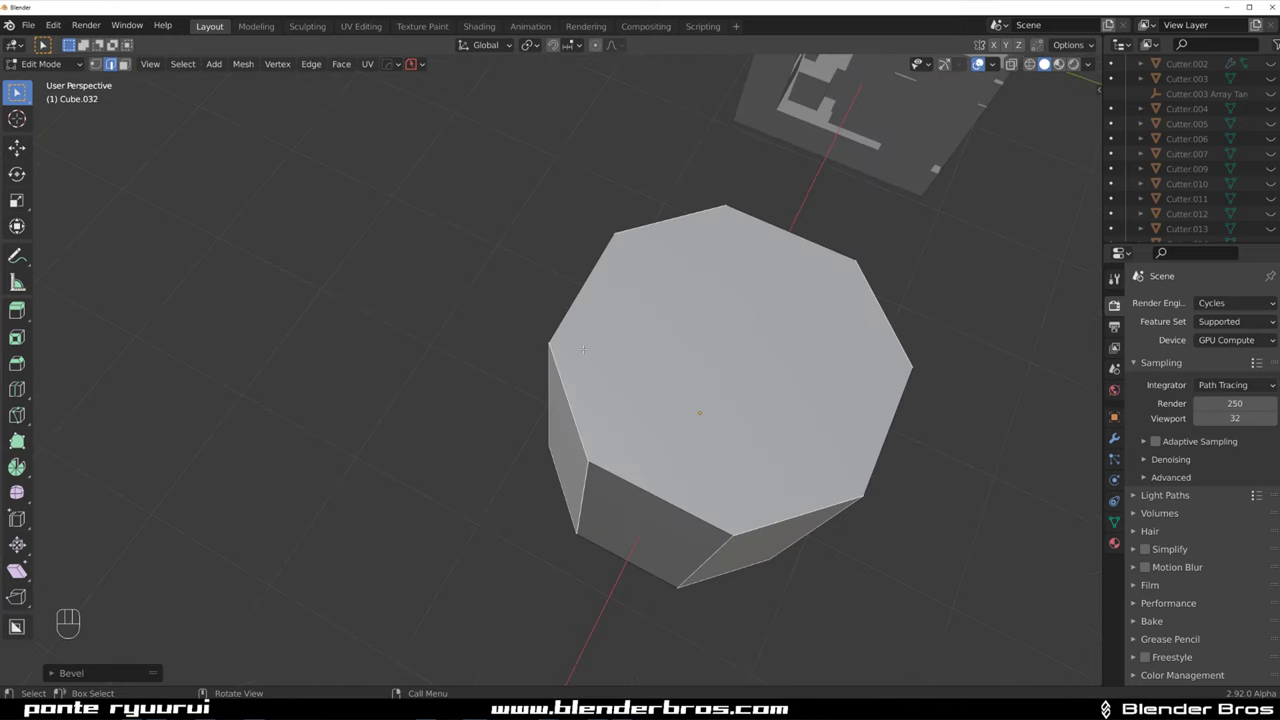
key("Tab")
Cut a custom recessed detail into the octagonal block's top face
left_click_drag(586, 328, 737, 432)
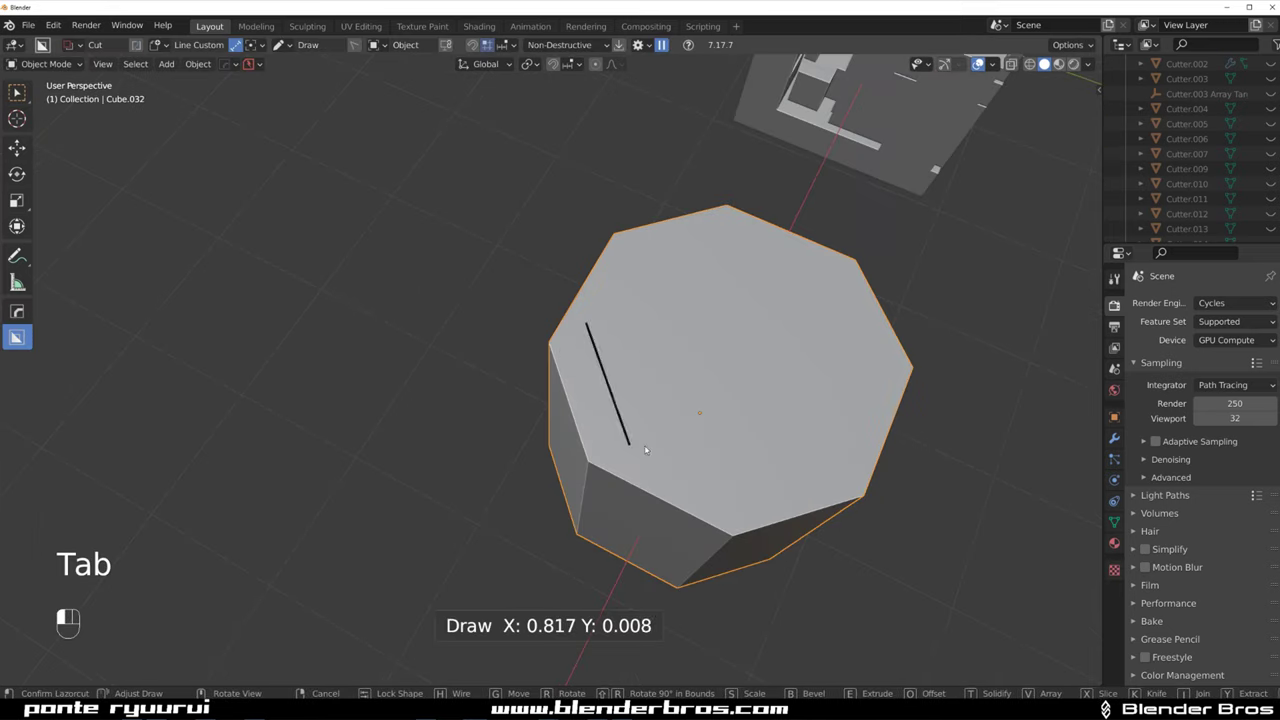
left_click(744, 427)
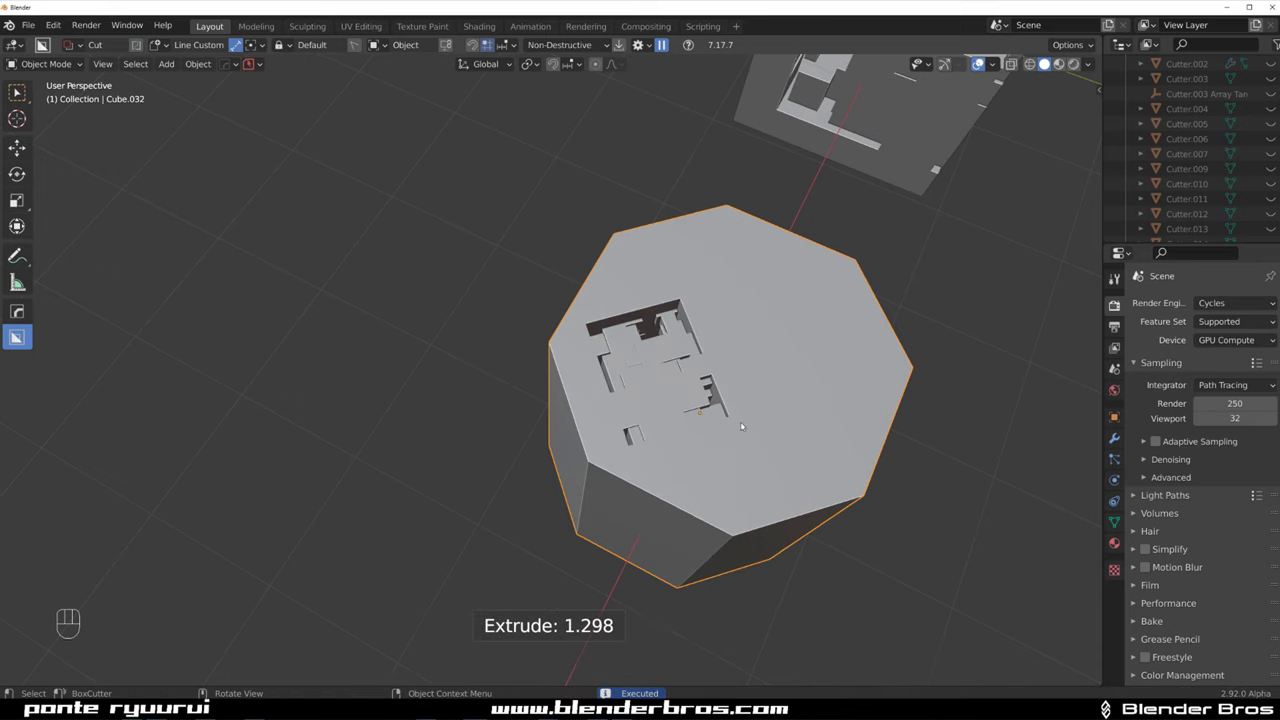
mouse_move(744, 427)
middle_mouse_down()
mouse_move(926, 406)
mouse_move(447, 474)
middle_mouse_up()
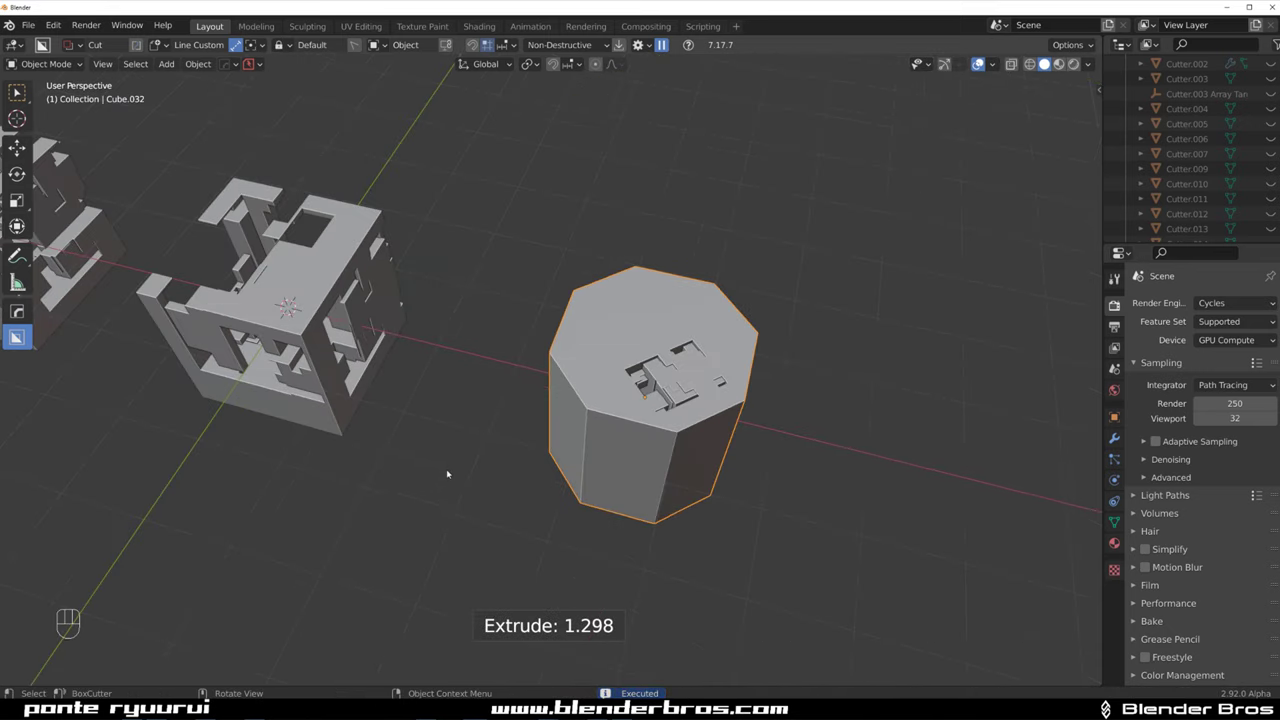
mouse_move(447, 352)
middle_mouse_down()
mouse_move(283, 379)
mouse_move(374, 426)
middle_mouse_up()
Alt-scroll the cutter shape through circle, ngon and box until it lands on Lasso
scroll(374, 426, "up", 3)
key("d")
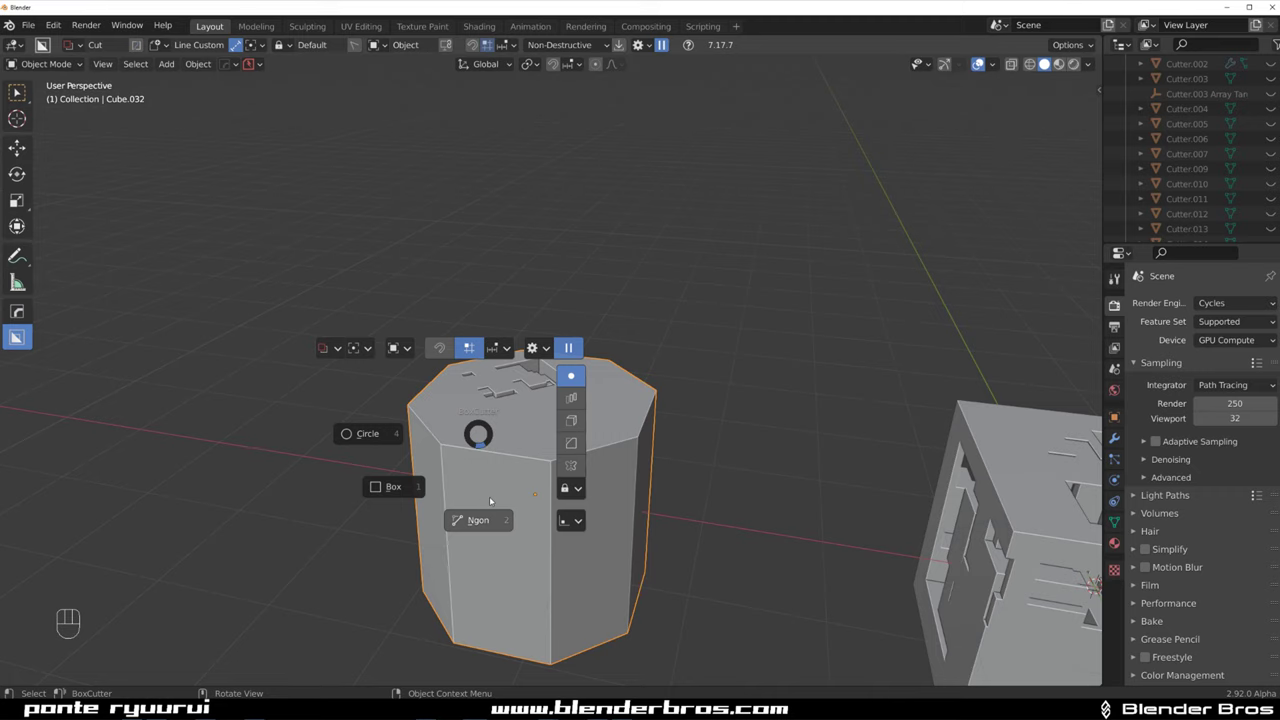
middle_click_drag(491, 500, 560, 395)
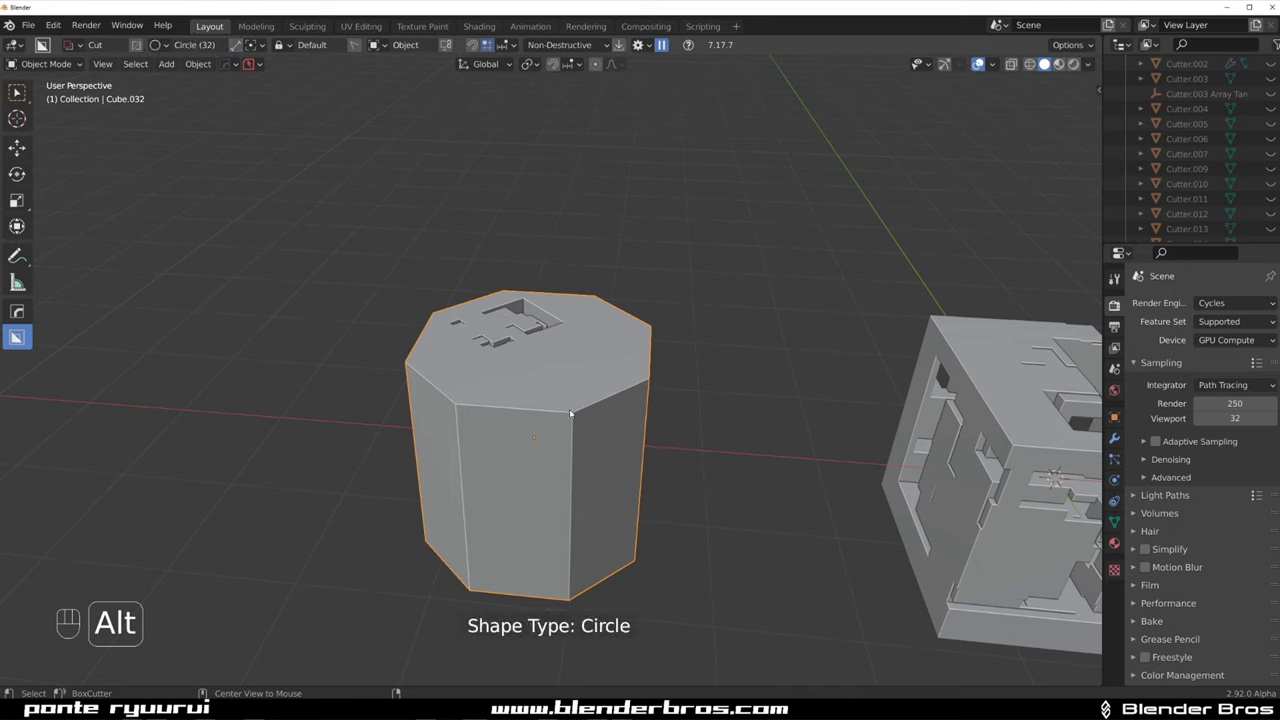
scroll(570, 419, "down", 1, "alt")
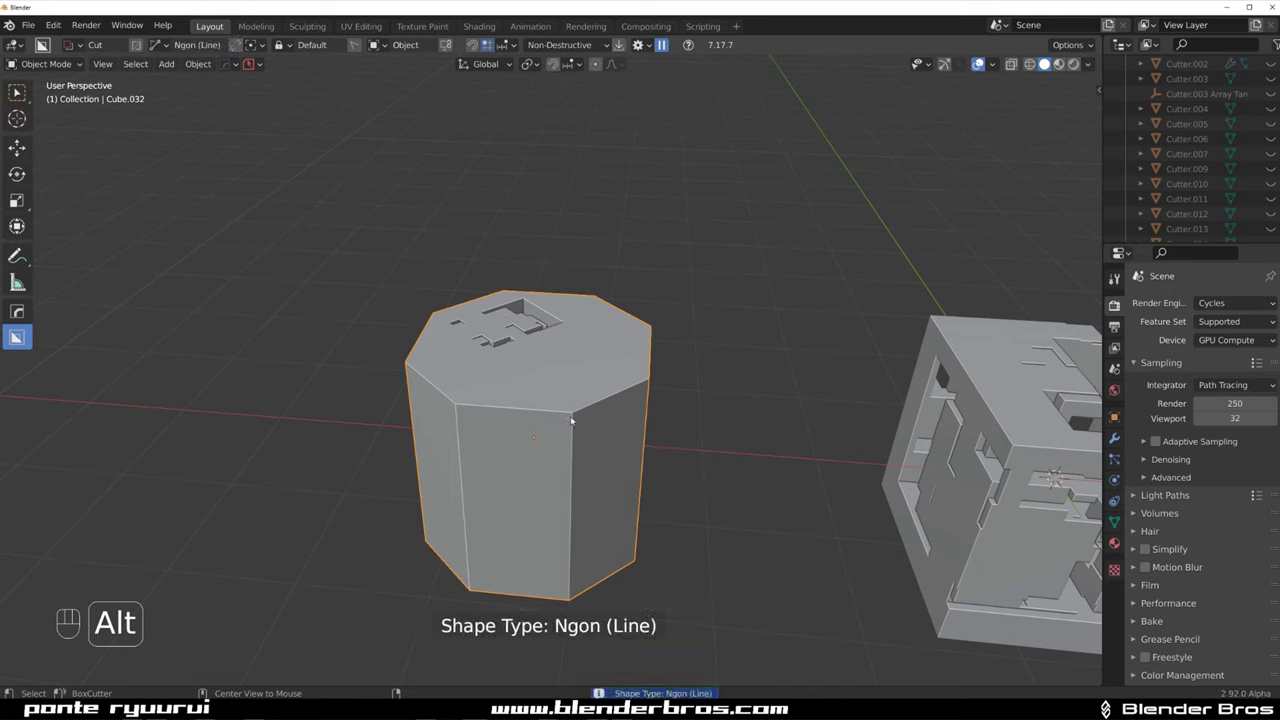
scroll(571, 421, "down", 1, "alt")
scroll(574, 435, "down", 1, "alt")
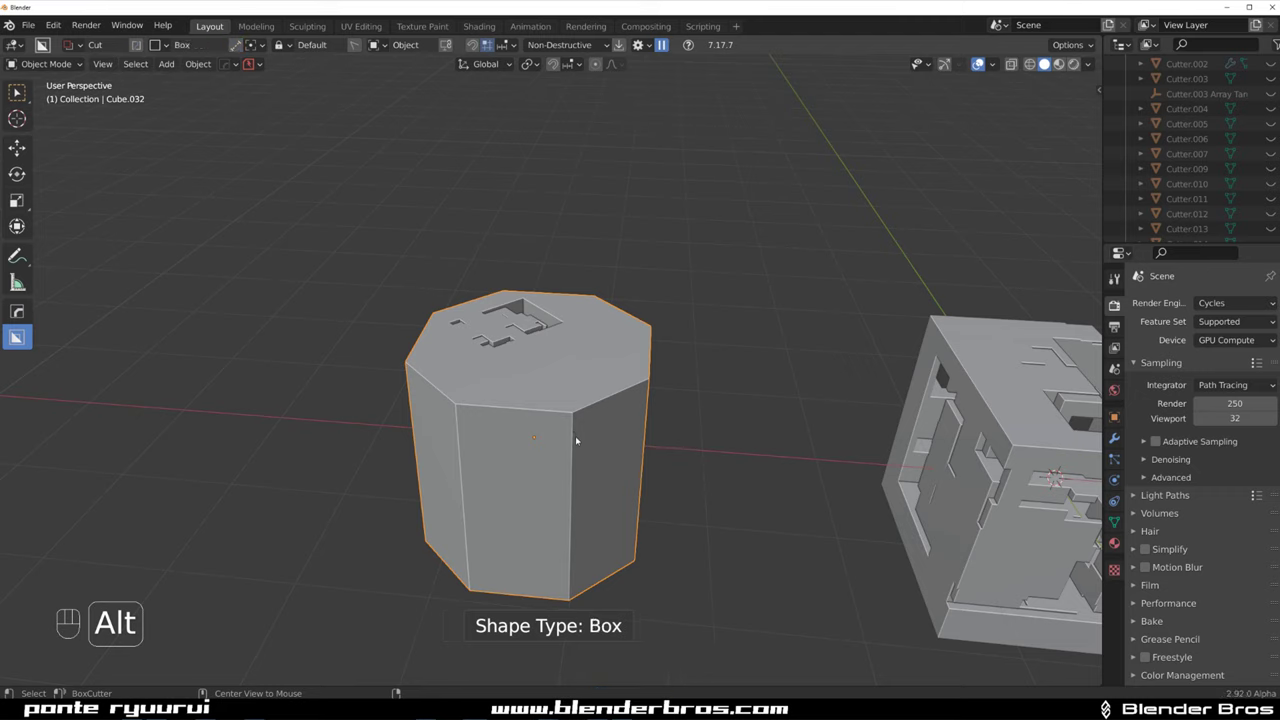
scroll(577, 438, "down", 1, "alt")
scroll(577, 438, "up", 1, "alt")
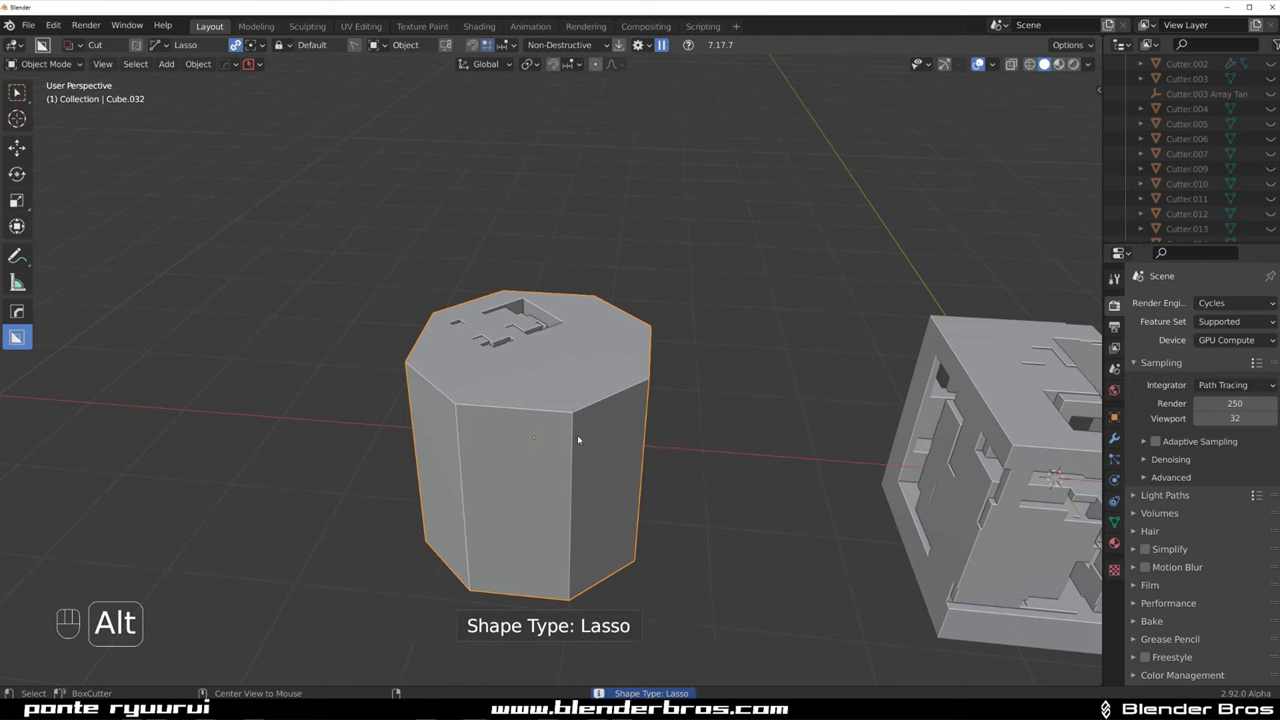
Lasso-cut a curved scoop into the octagonal block's upper side
mouse_move(544, 400)
middle_mouse_down()
mouse_move(565, 417)
mouse_move(596, 402)
middle_mouse_up()
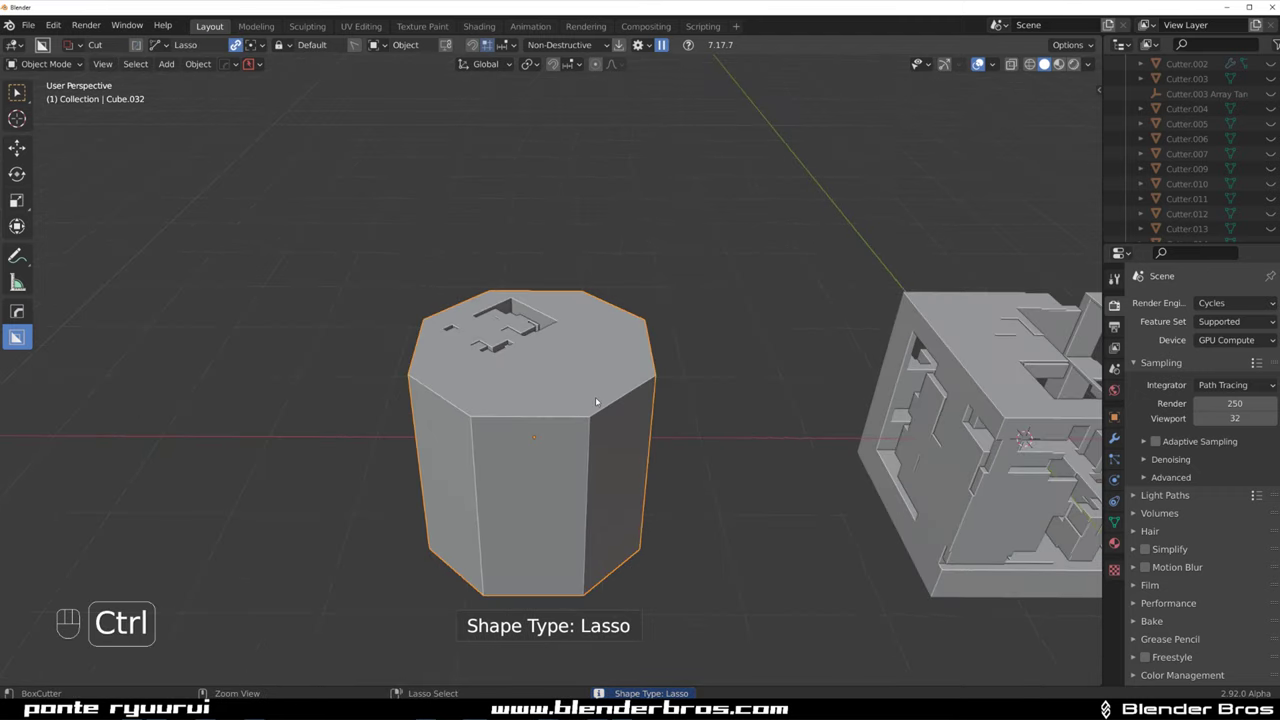
left_click_drag(596, 368, 541, 420, "ctrl")
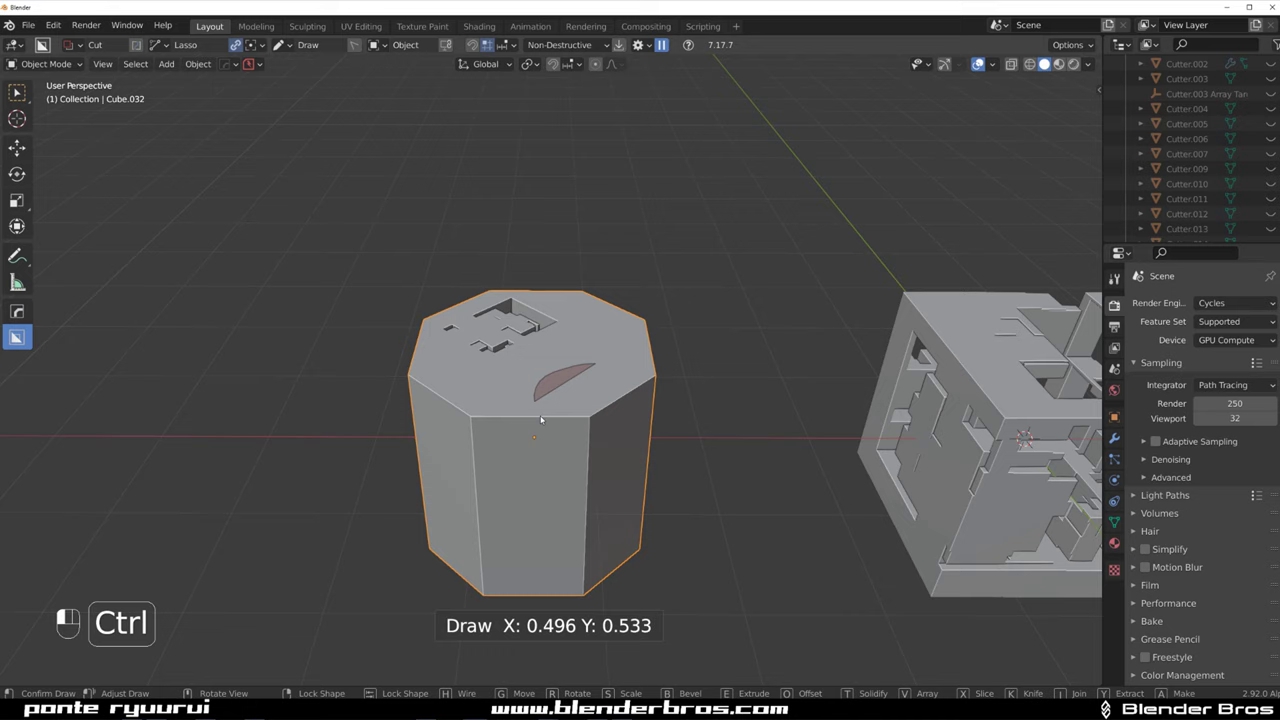
left_click(731, 358)
left_click(704, 444)
middle_click_drag(703, 443, 614, 409)
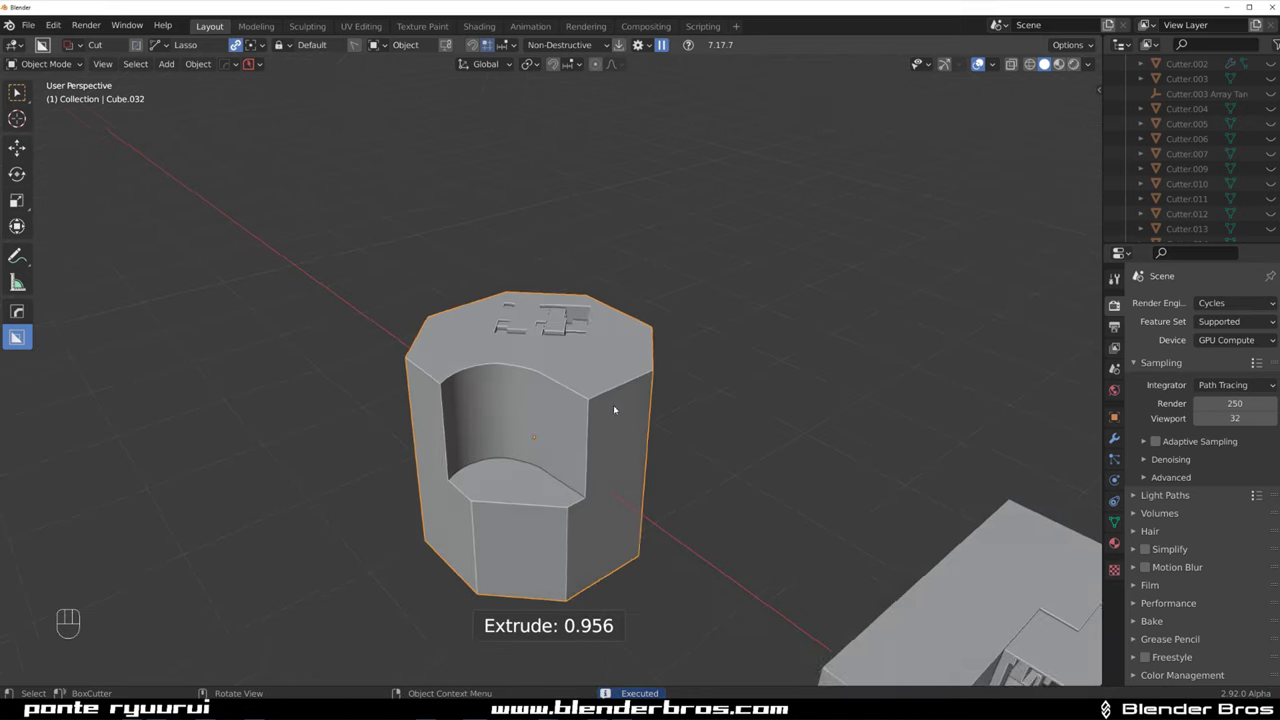
scroll(614, 409, "up", 2)
Carve a second lasso notch into the right side after cancelling a bad outline
left_click_drag(620, 345, 825, 368, "ctrl")
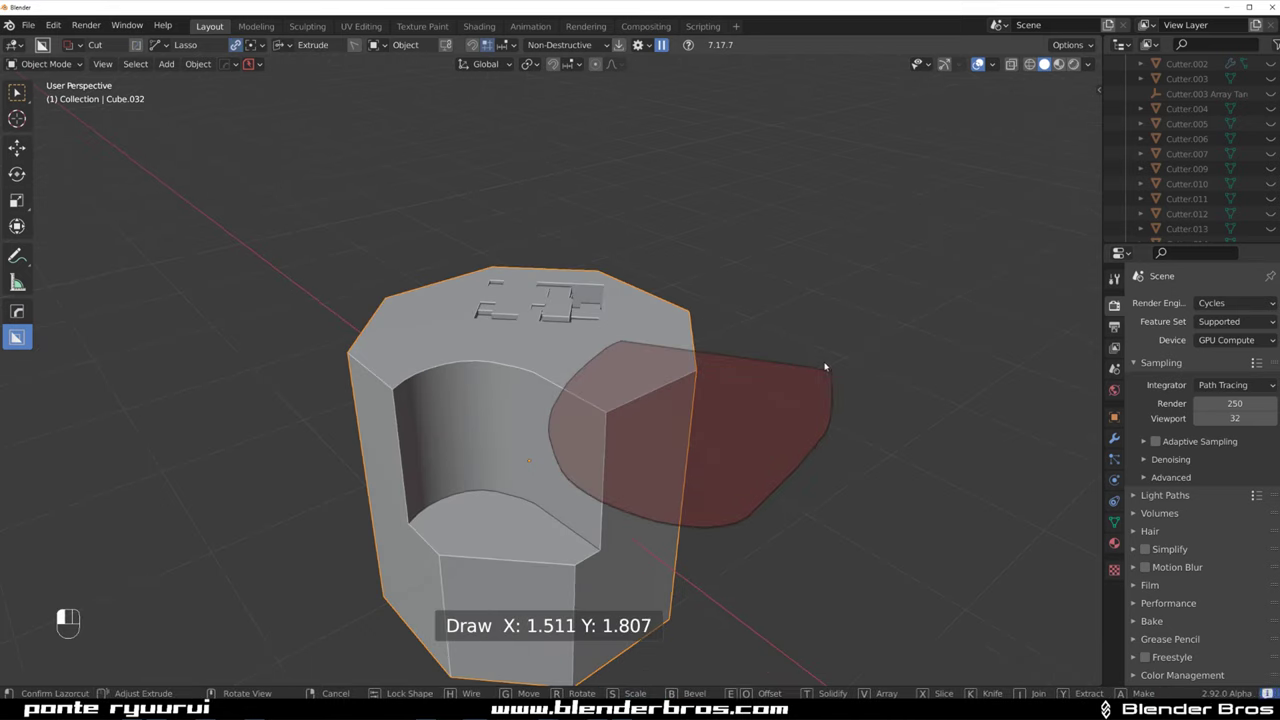
right_click(825, 368)
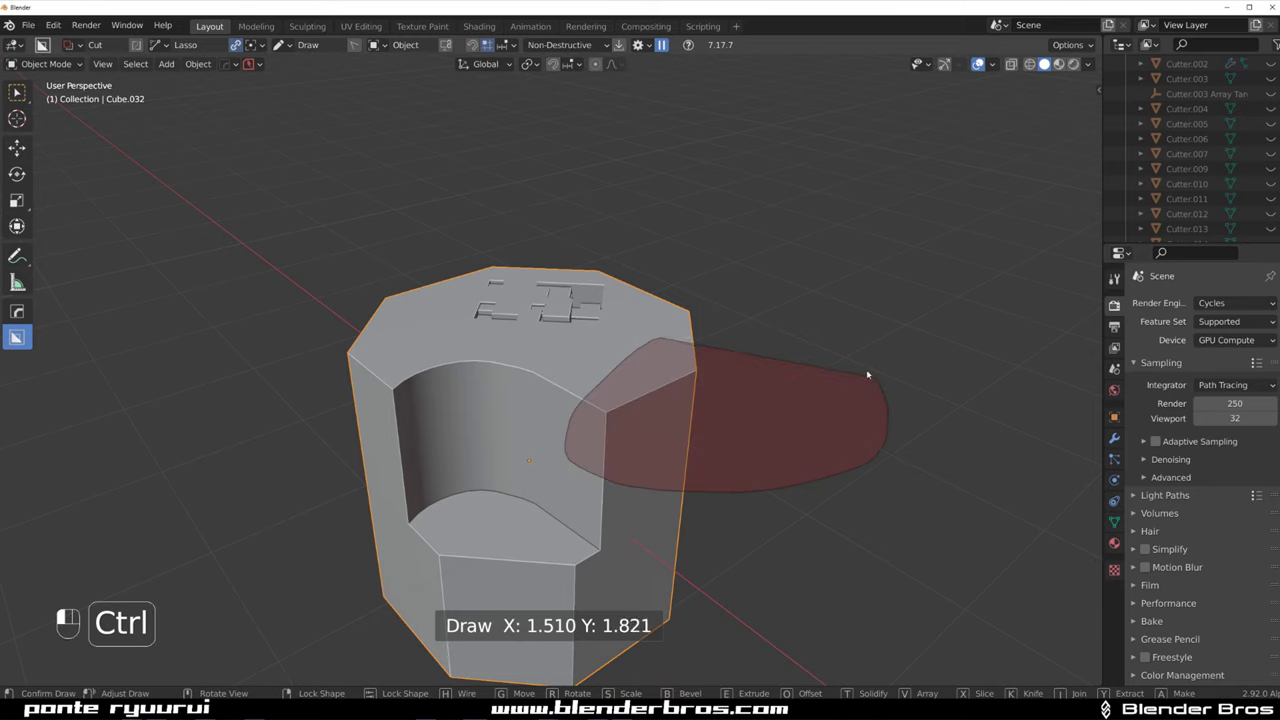
left_click_drag(663, 348, 869, 371, "ctrl")
left_click(815, 482)
mouse_move(443, 453)
middle_mouse_down()
mouse_move(672, 532)
mouse_move(651, 408)
mouse_move(500, 314)
middle_mouse_up()
scroll(500, 314, "up", 2)
scroll(590, 430, "up", 1)
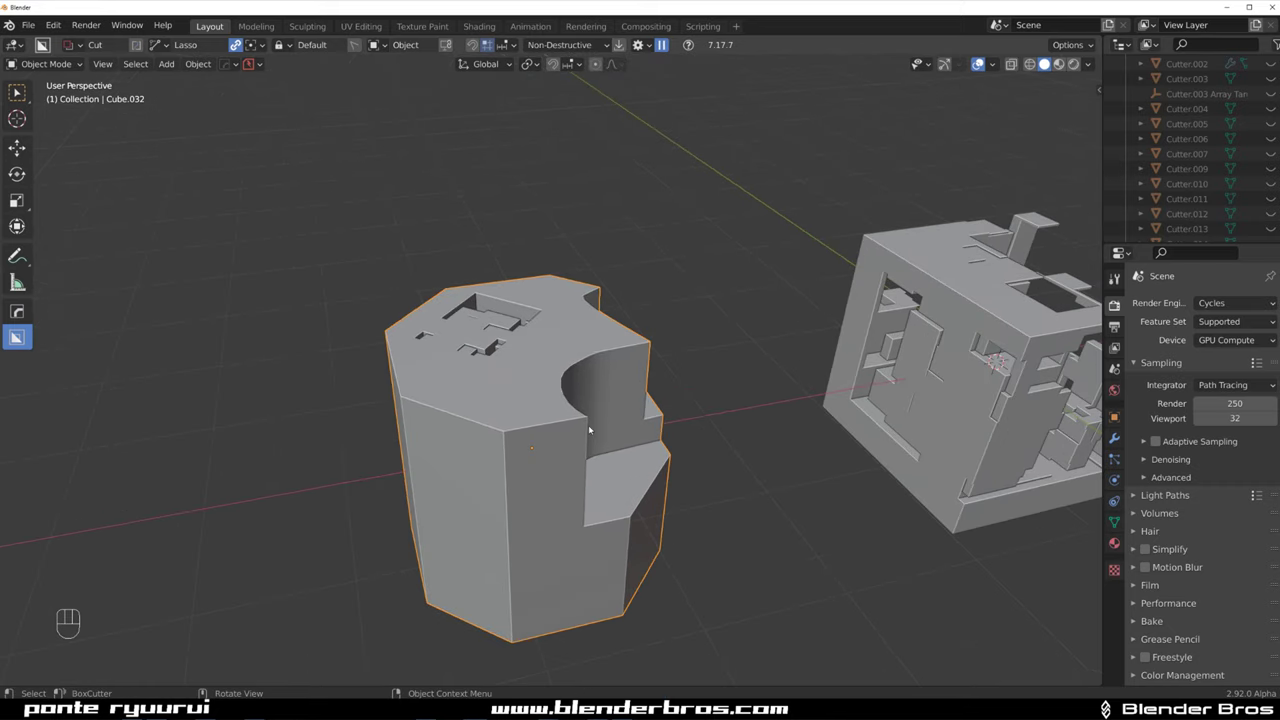
scroll(615, 427, "down", 3)
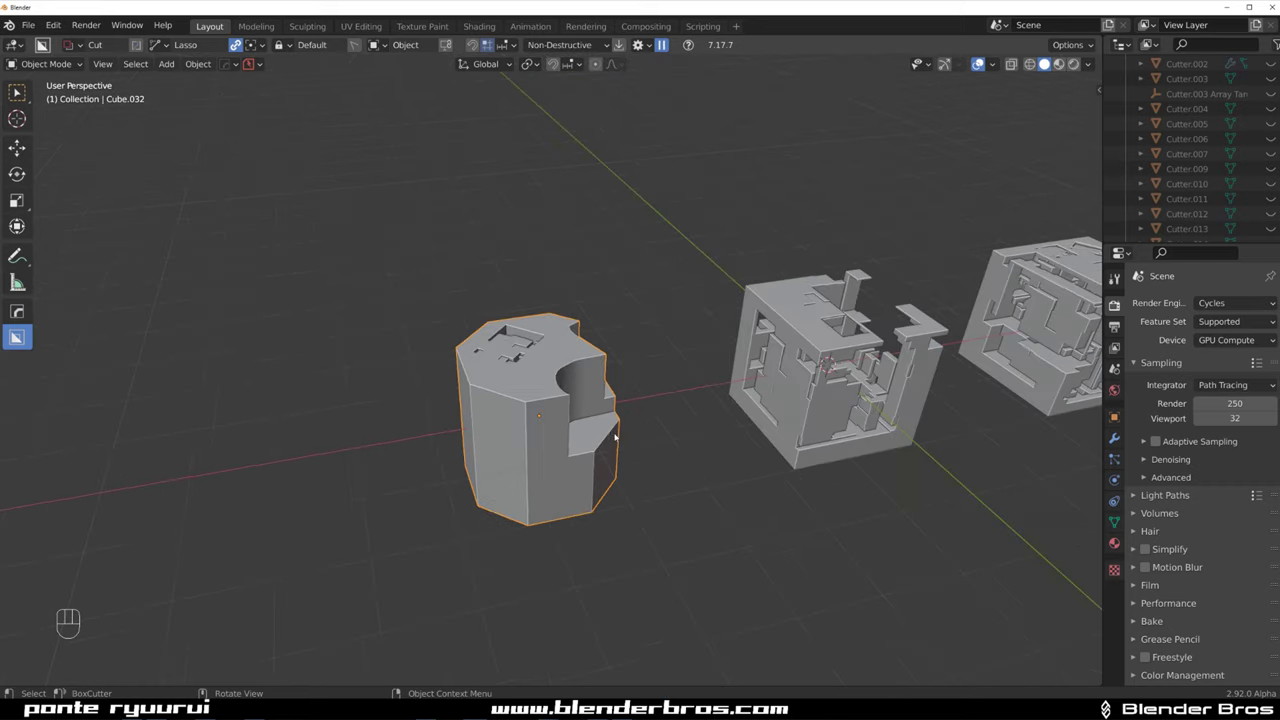
Make a trial box cut on the angled block's top face, then undo it
mouse_move(615, 427)
middle_mouse_down("shift")
mouse_move(571, 376)
mouse_move(580, 437)
middle_mouse_up("shift")
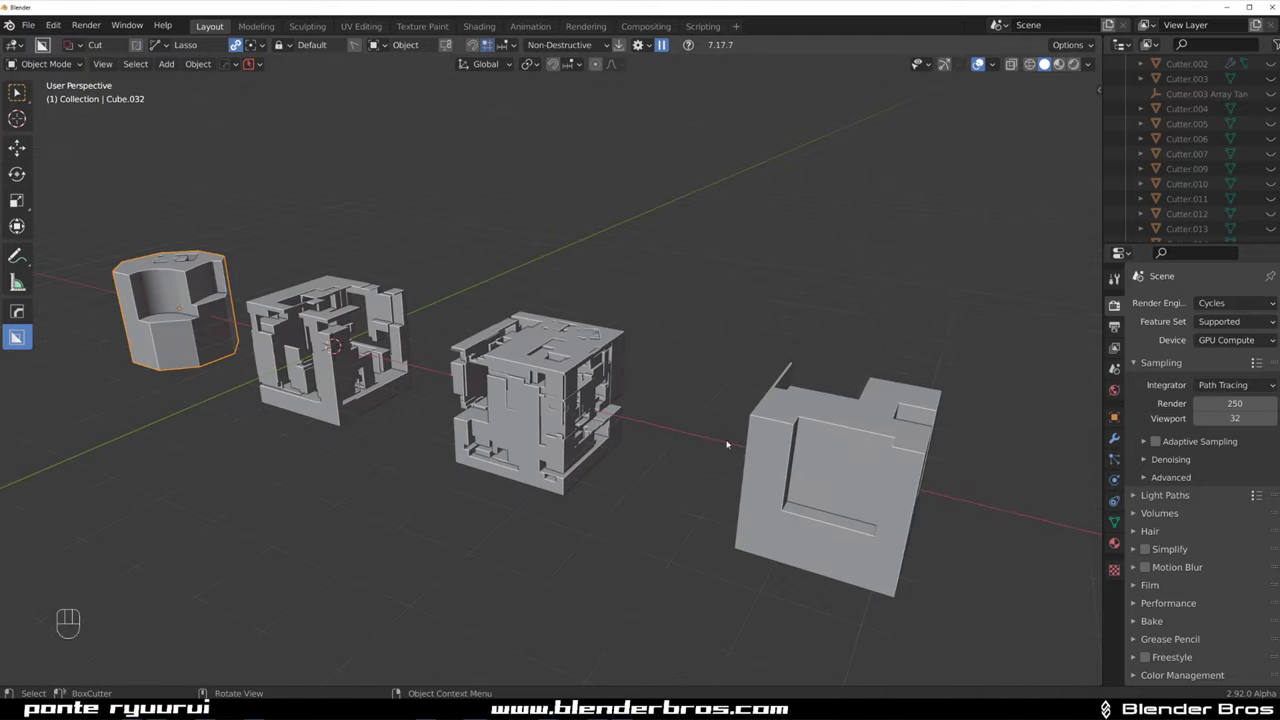
key("d")
left_click(494, 488)
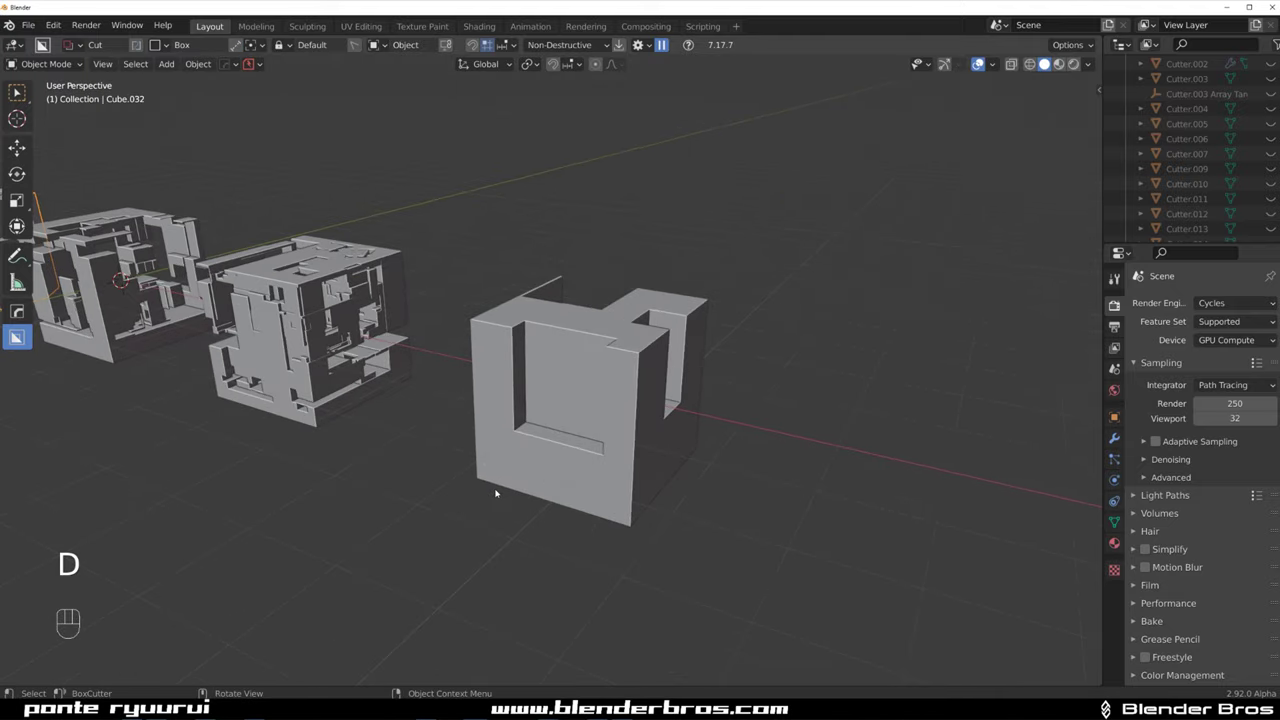
mouse_move(497, 491)
middle_mouse_down()
mouse_move(508, 420)
mouse_move(600, 317)
middle_mouse_up()
scroll(727, 352, "up", 3)
middle_click_drag(727, 352, 478, 330, "shift")
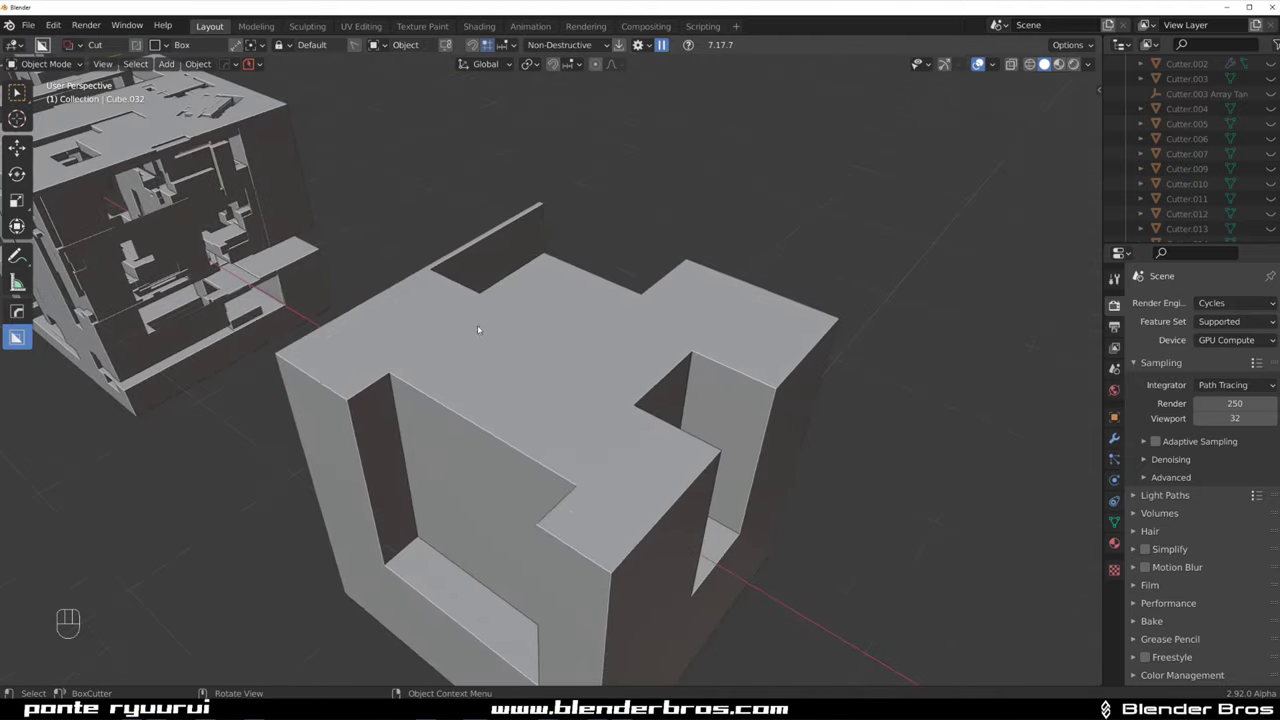
mouse_move(453, 297)
left_mouse_down()
mouse_move(520, 378)
mouse_move(492, 450)
left_mouse_up()
left_click(492, 450)
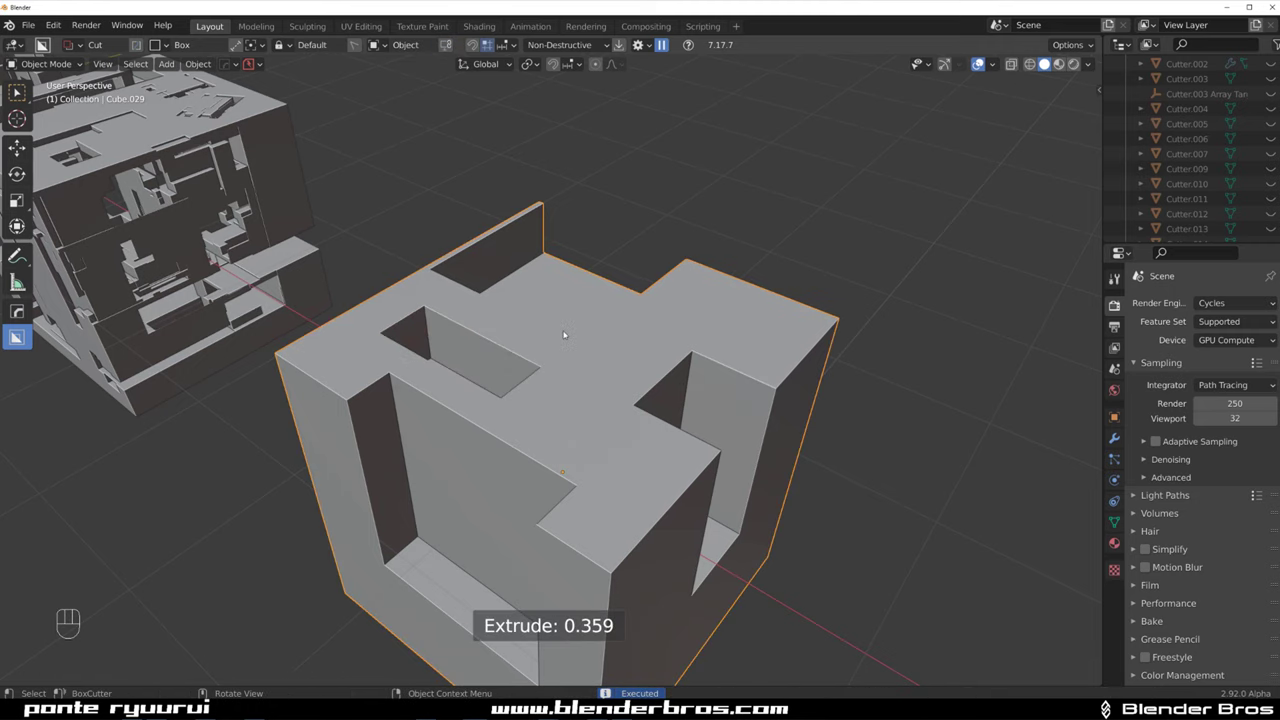
key("ctrl+z")
scroll(300, 200, "down", 3)
scroll(397, 265, "up", 6)
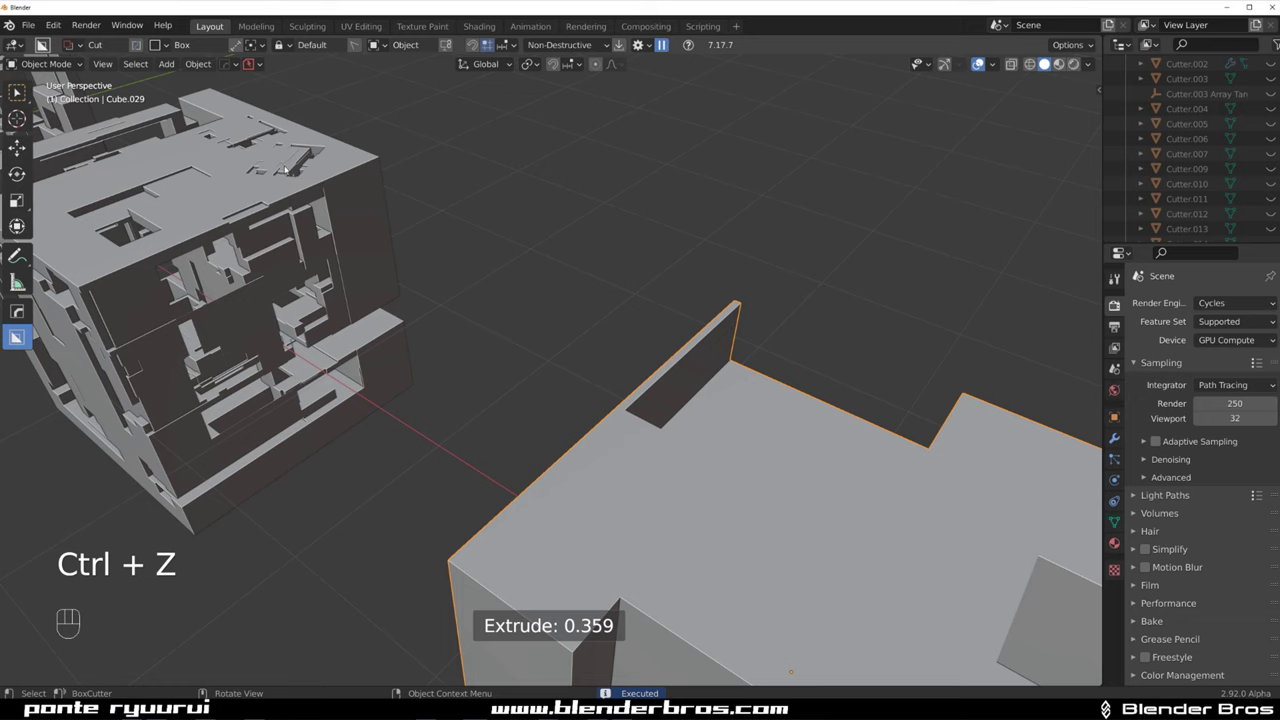
middle_click_drag(285, 168, 559, 371)
Switch to the Custom cutter and draw a trial custom cut on the top face
key("d")
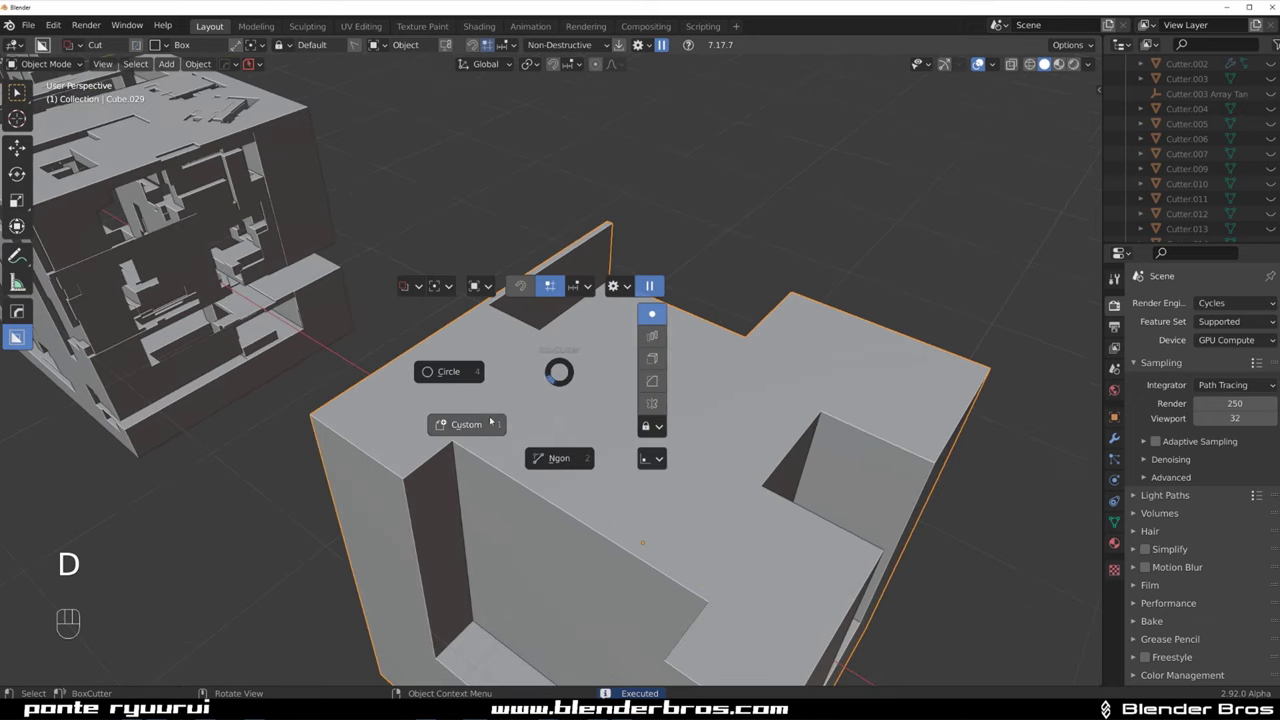
left_click(490, 421)
left_click_drag(455, 355, 633, 430)
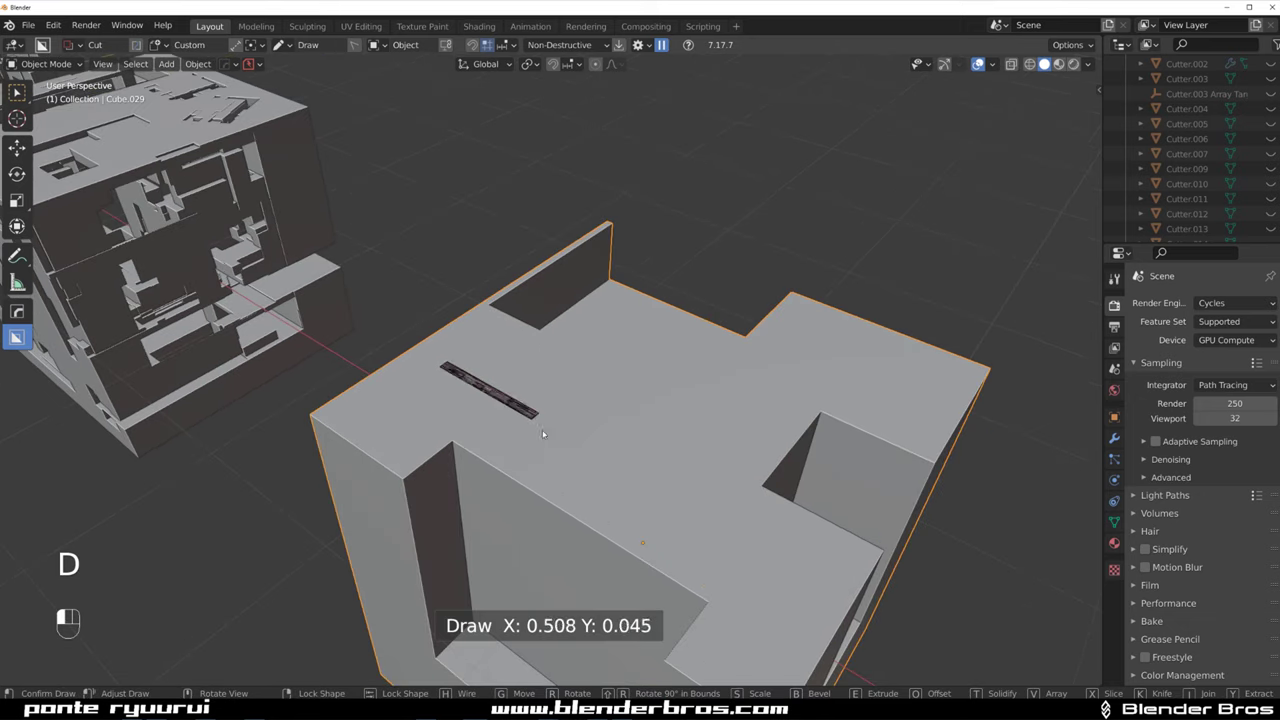
left_click(634, 433)
middle_click_drag(634, 433, 553, 345, "ctrl")
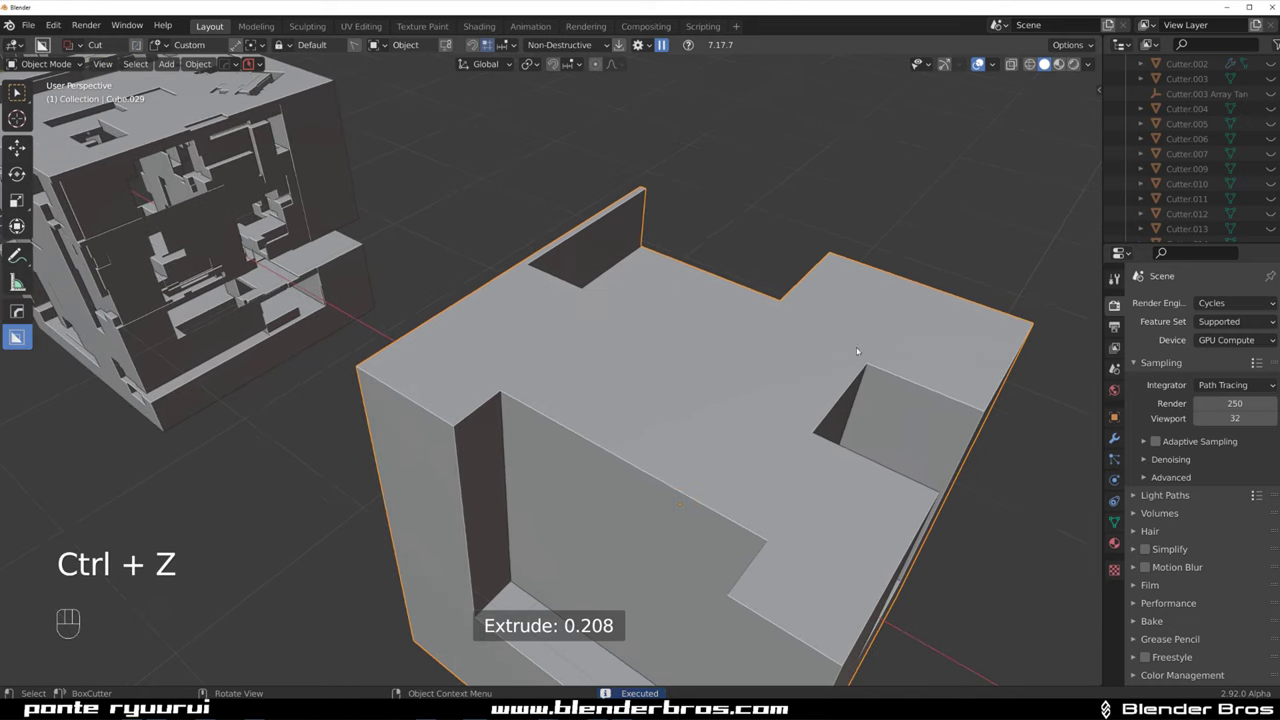
Draw the Custom cutter in Line mode and array it with V across the top face
left_click(235, 45)
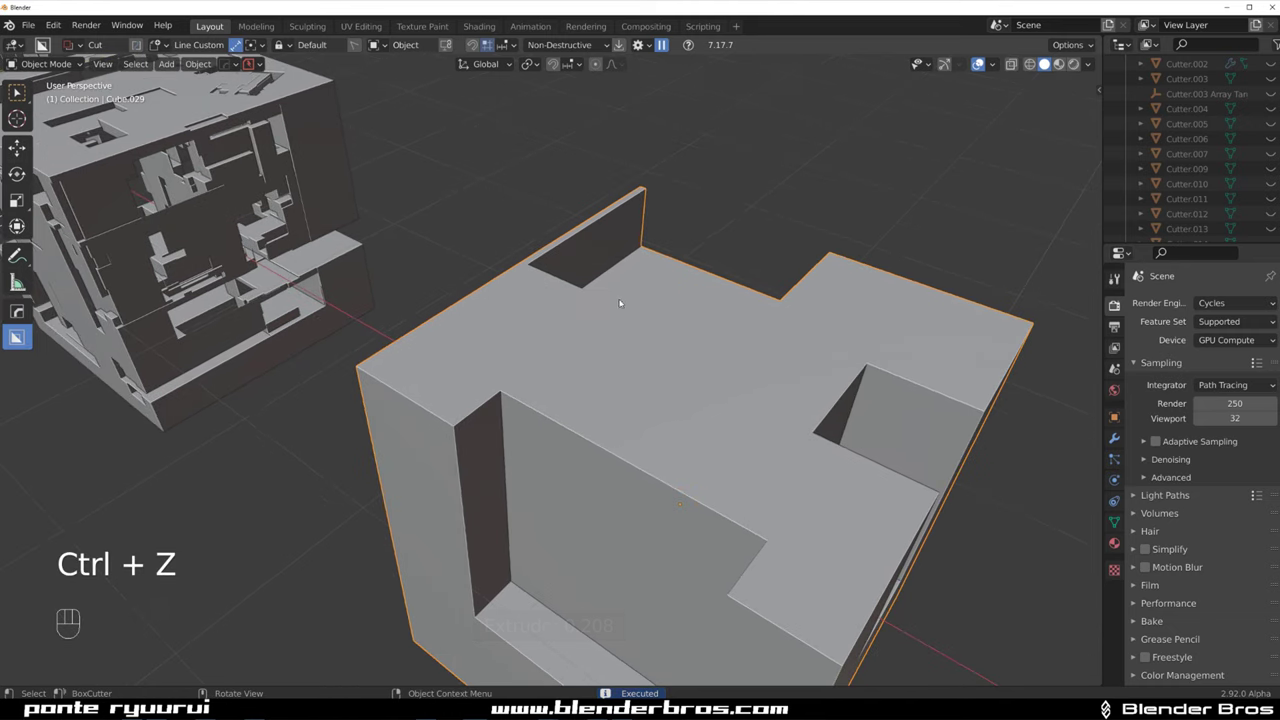
mouse_move(522, 295)
left_mouse_down()
mouse_move(523, 385)
mouse_move(522, 372)
mouse_move(563, 380)
left_mouse_up()
key("v")
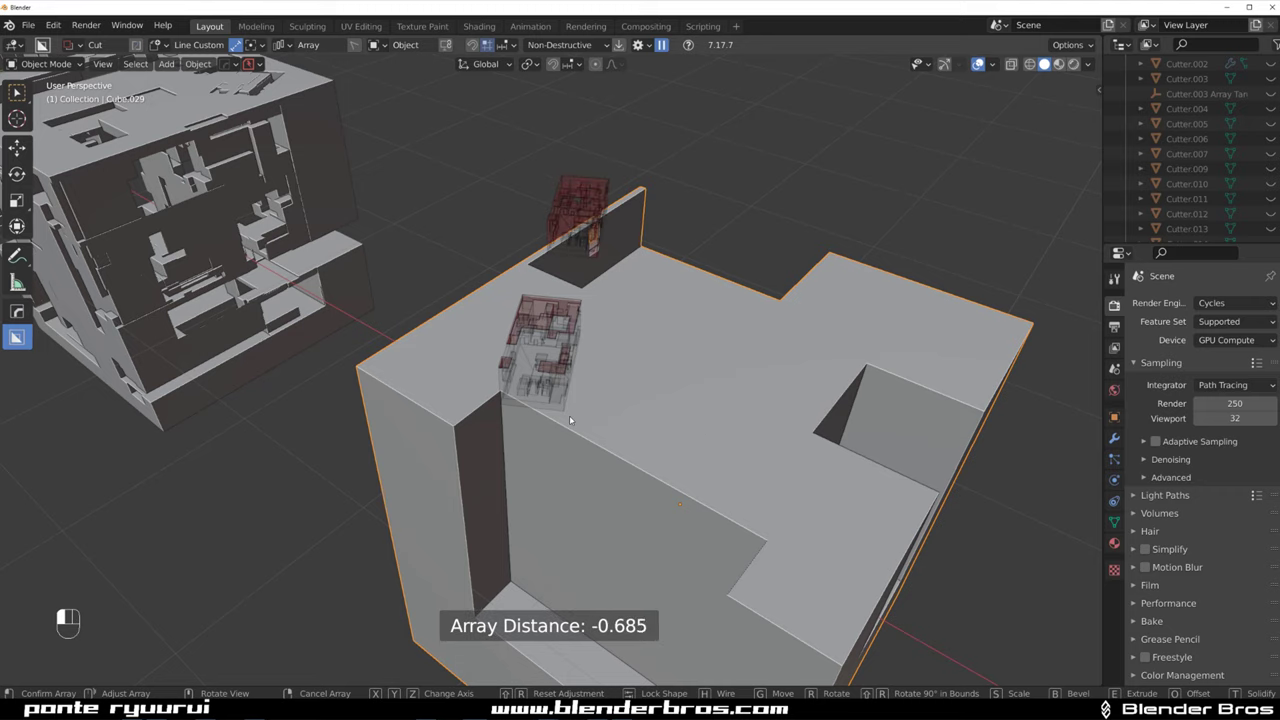
left_click(629, 441)
middle_click_drag(651, 423, 530, 295)
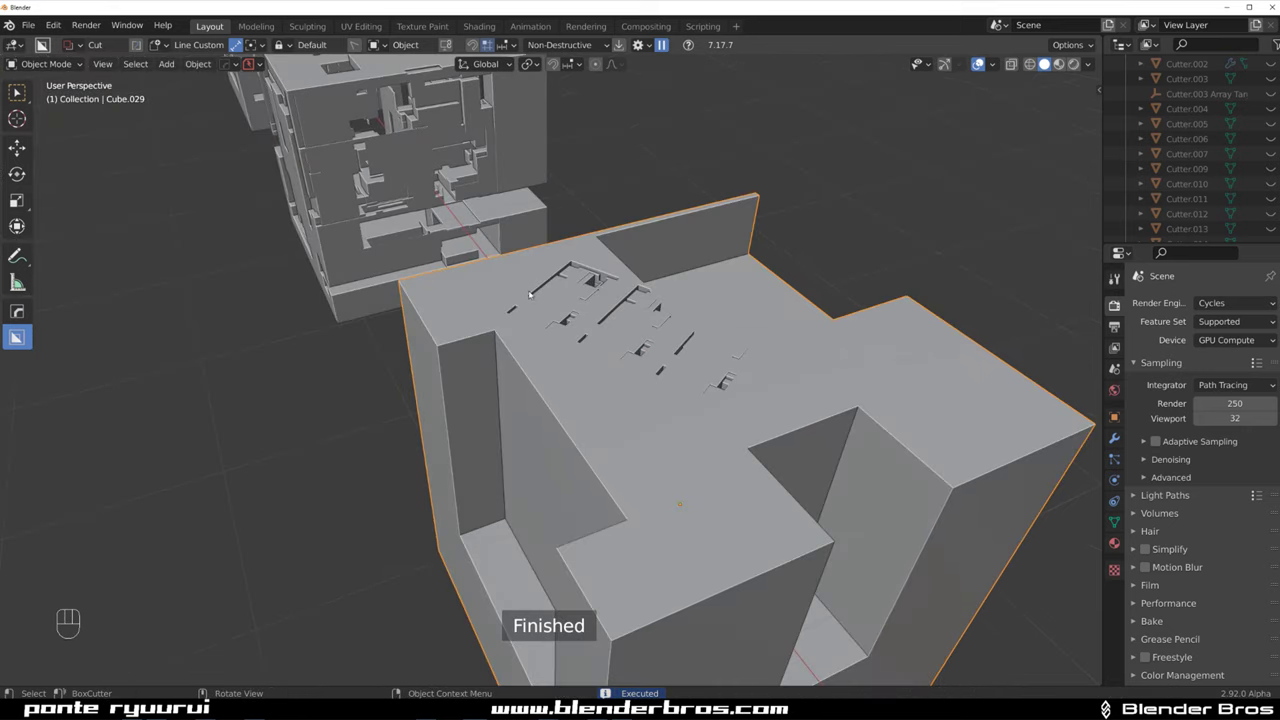
middle_click_drag(634, 351, 557, 141)
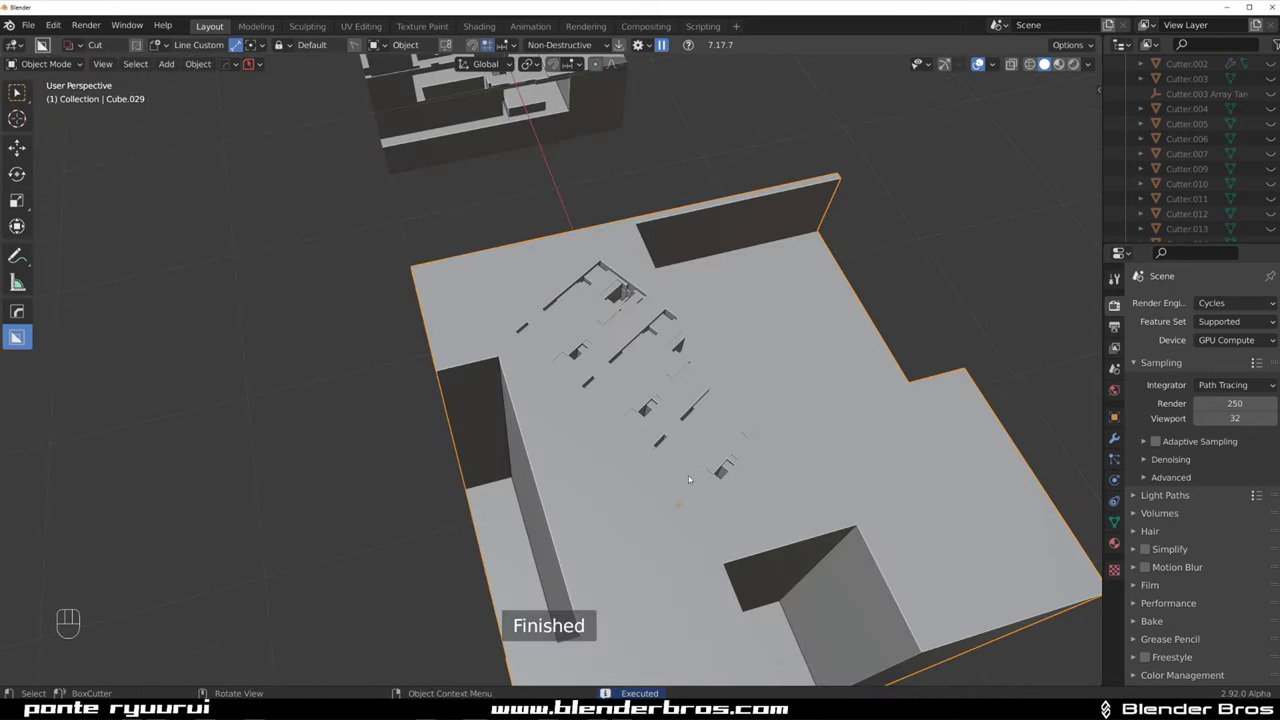
middle_click_drag(635, 502, 729, 343)
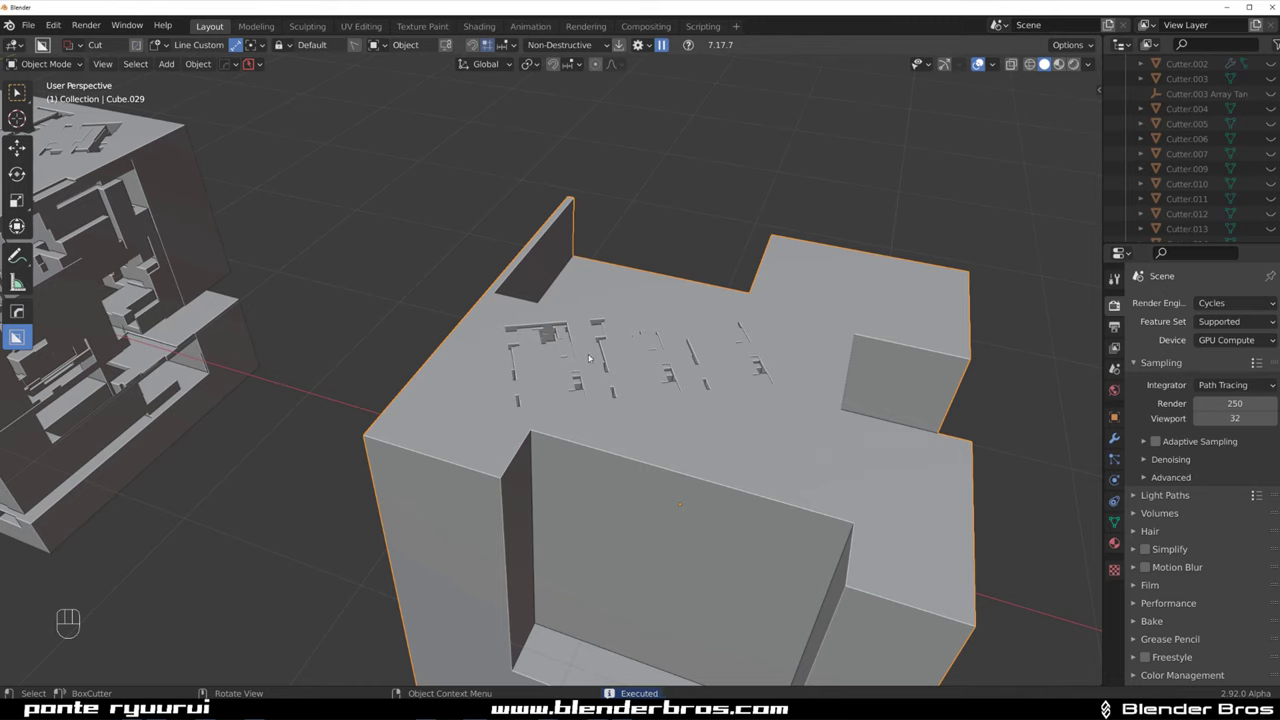
scroll(589, 358, "up", 3)
mouse_move(589, 358)
middle_mouse_down()
mouse_move(545, 421)
mouse_move(186, 343)
mouse_move(240, 418)
mouse_move(500, 420)
mouse_move(540, 400)
mouse_move(600, 410)
mouse_move(574, 337)
middle_mouse_up()
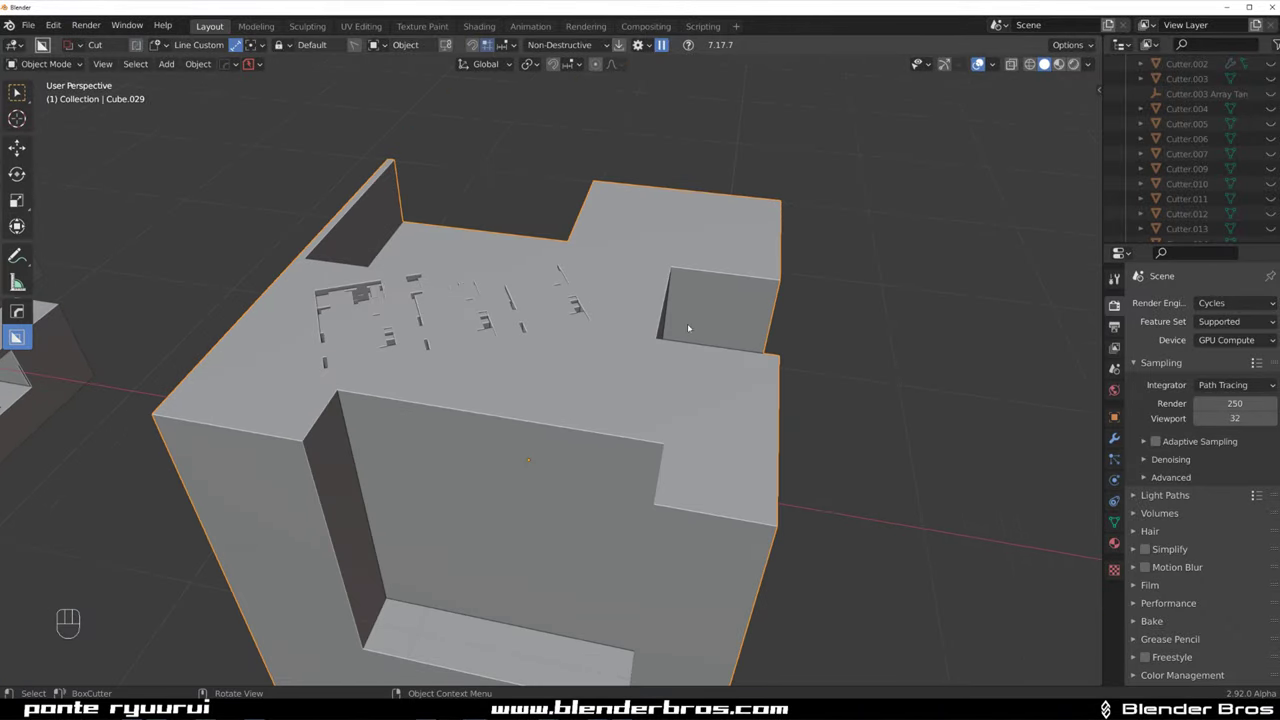
mouse_move(687, 323)
middle_mouse_down()
mouse_move(681, 275)
mouse_move(767, 343)
middle_mouse_up()
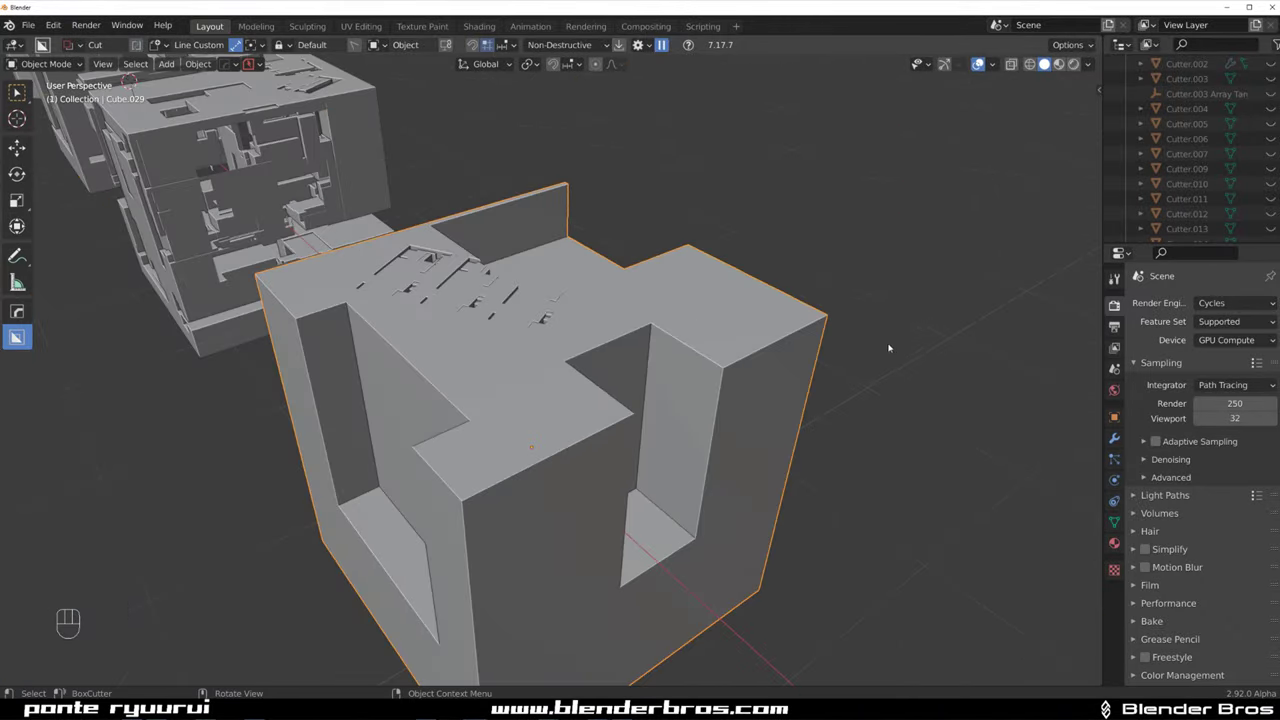
Orbit to a three-quarter view of the cut block's front face
mouse_move(888, 348)
middle_mouse_down()
mouse_move(729, 343)
mouse_move(734, 383)
mouse_move(796, 386)
middle_mouse_up()
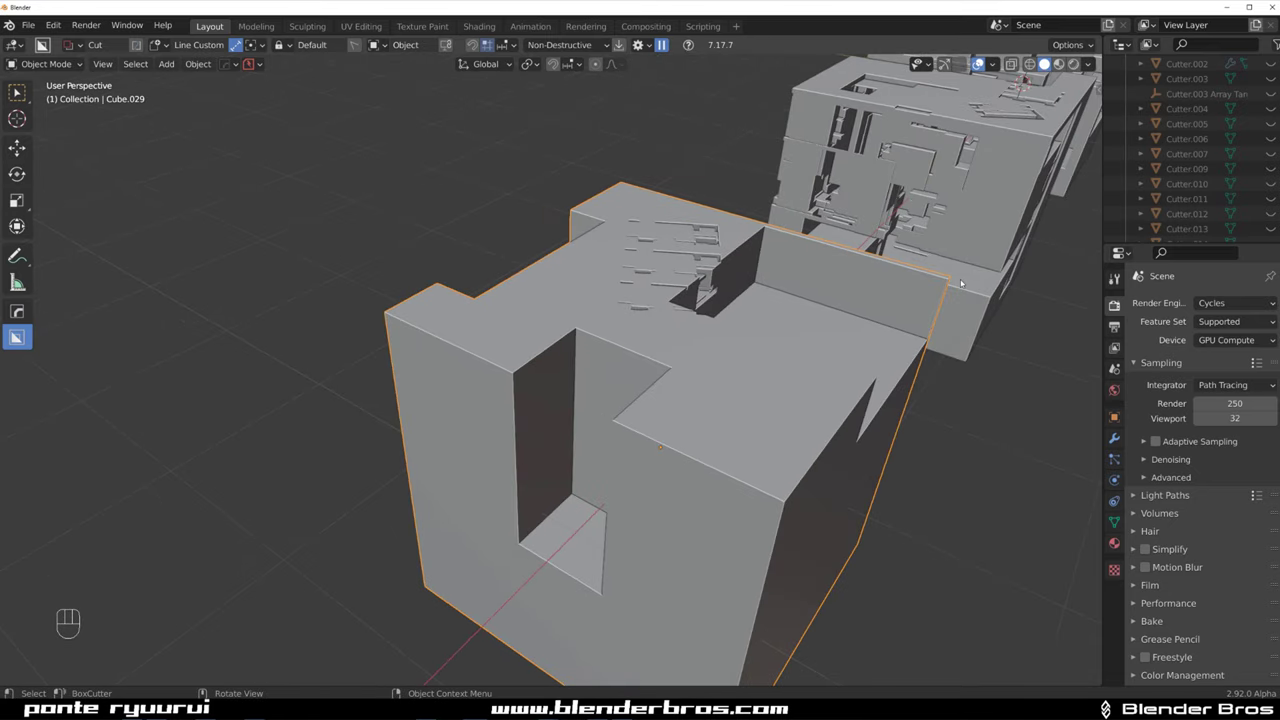
scroll(961, 284, "down", 4)
middle_click_drag(900, 300, 760, 330, "shift")
scroll(660, 400, "up", 5)
mouse_move(660, 400)
middle_mouse_down("shift")
mouse_move(791, 275)
mouse_move(963, 289)
mouse_move(657, 281)
middle_mouse_up("shift")
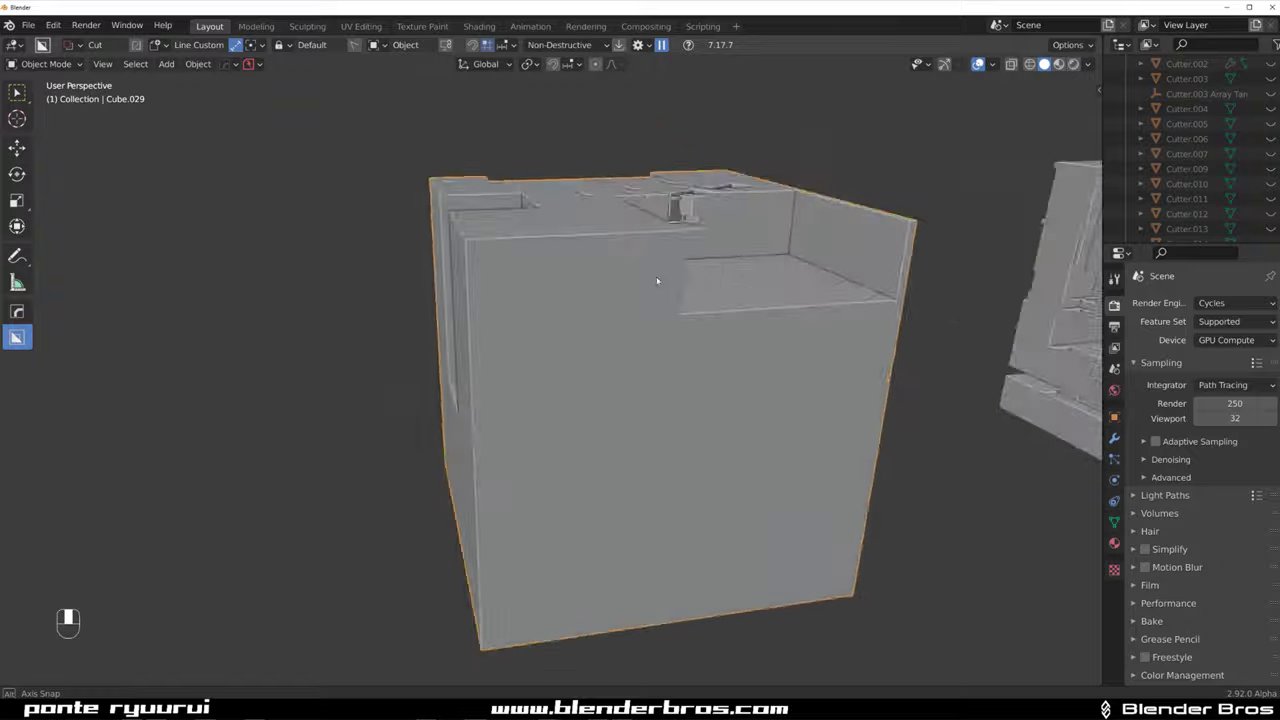
scroll(657, 281, "down", 3)
mouse_move(740, 323)
middle_mouse_down("shift")
mouse_move(634, 300)
mouse_move(850, 273)
mouse_move(820, 300)
middle_mouse_up("shift")
scroll(792, 382, "up", 3)
mouse_move(792, 382)
middle_mouse_down()
mouse_move(651, 337)
mouse_move(453, 387)
middle_mouse_up()
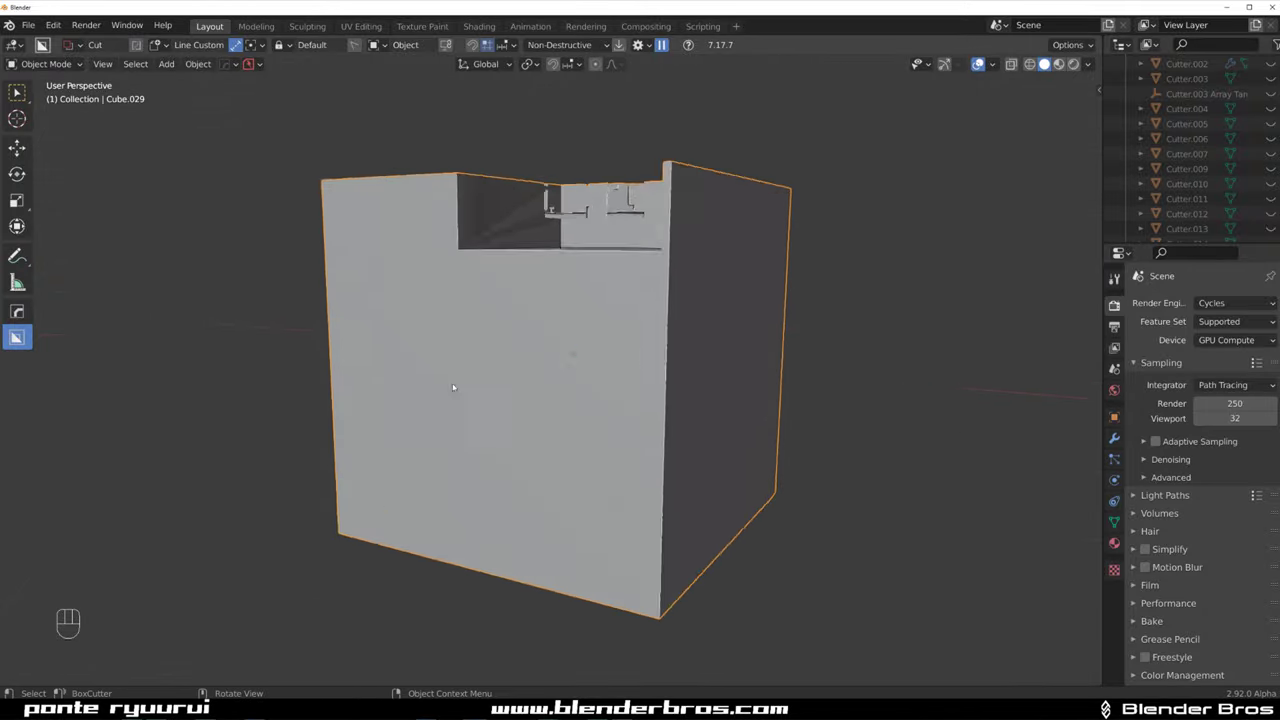
scroll(453, 387, "up", 1)
Try a box cut, then switch to Custom and size the greeble cutter across the front face
key("d")
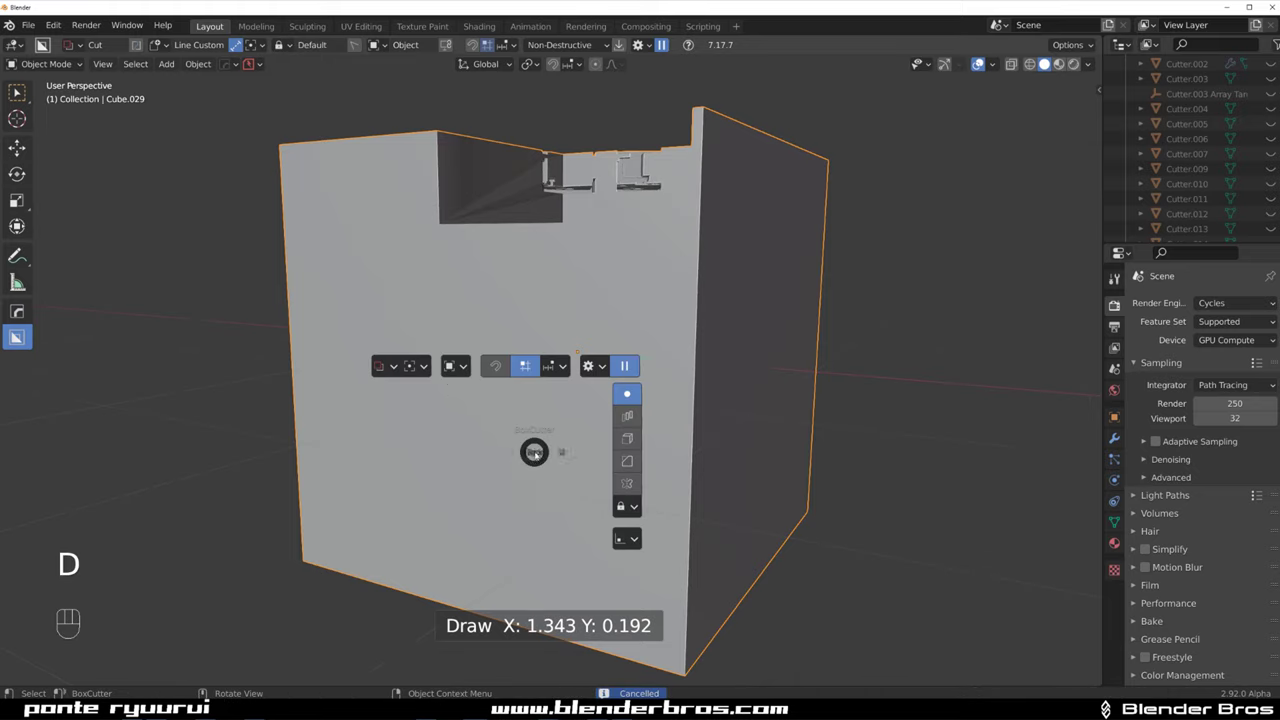
left_click(469, 492)
left_click_drag(377, 350, 532, 470)
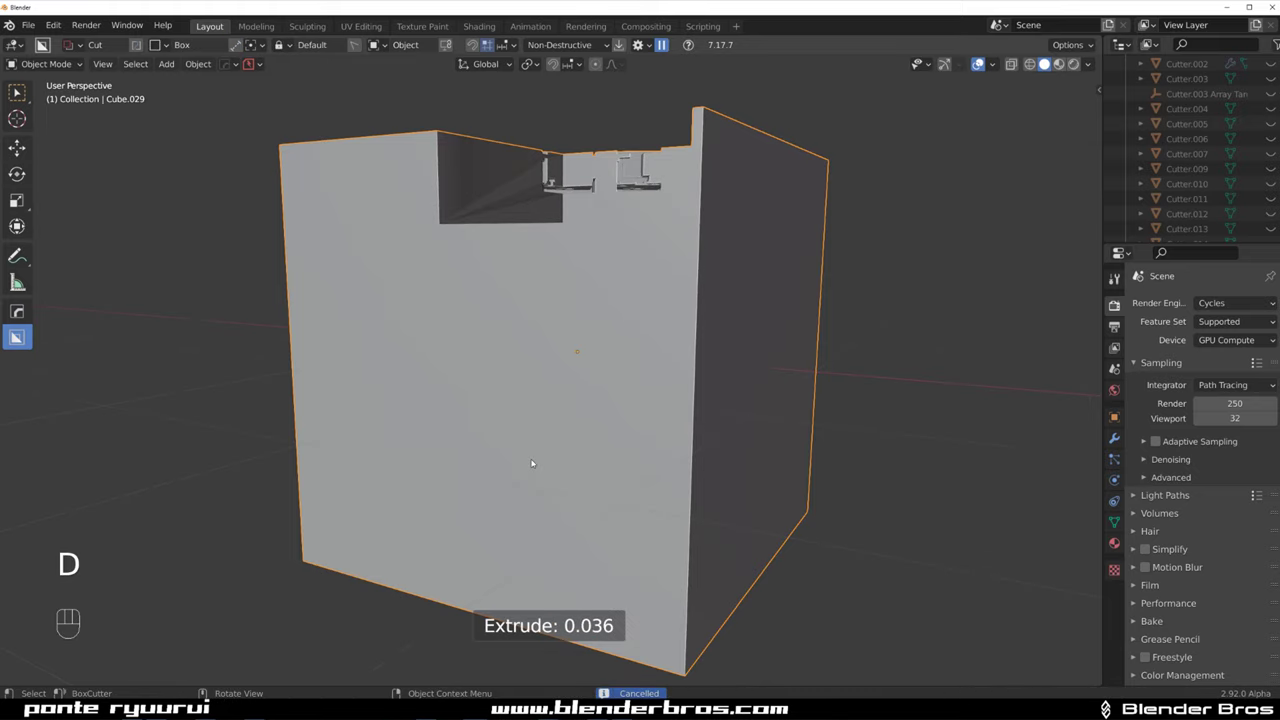
key("d")
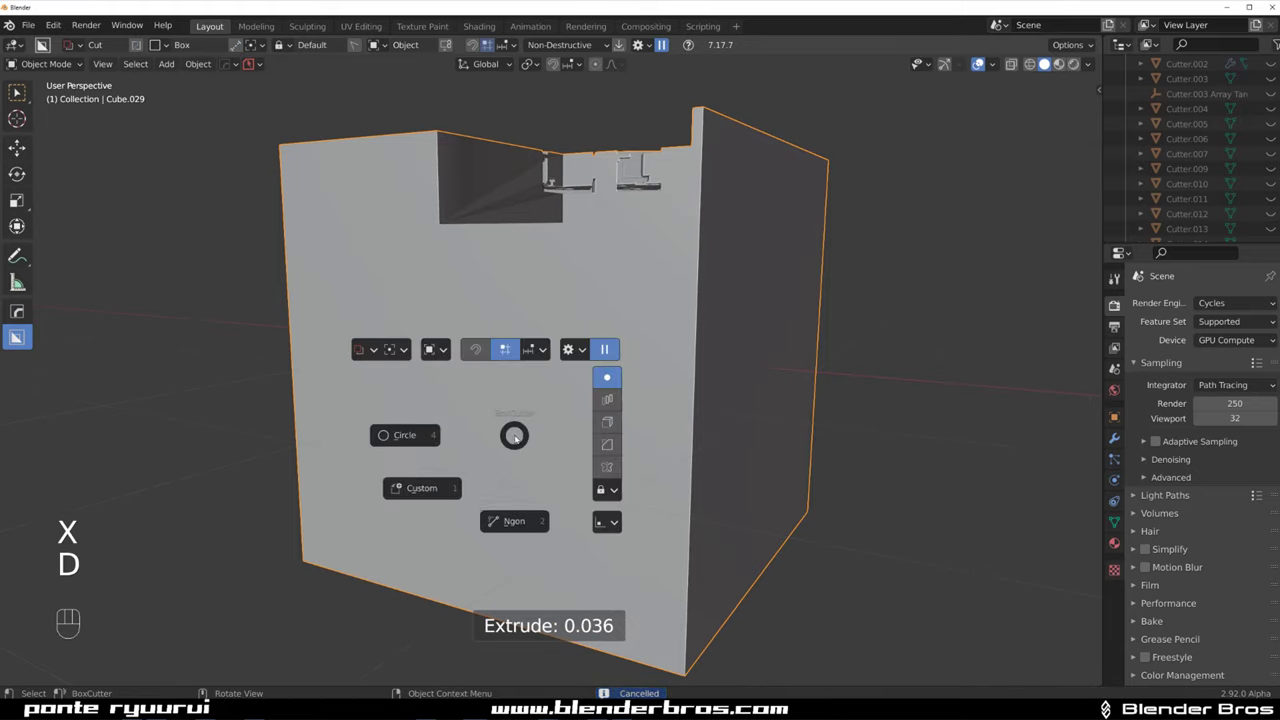
left_click(420, 487)
mouse_move(366, 320)
left_mouse_down()
mouse_move(500, 510)
mouse_move(515, 505)
left_mouse_up()
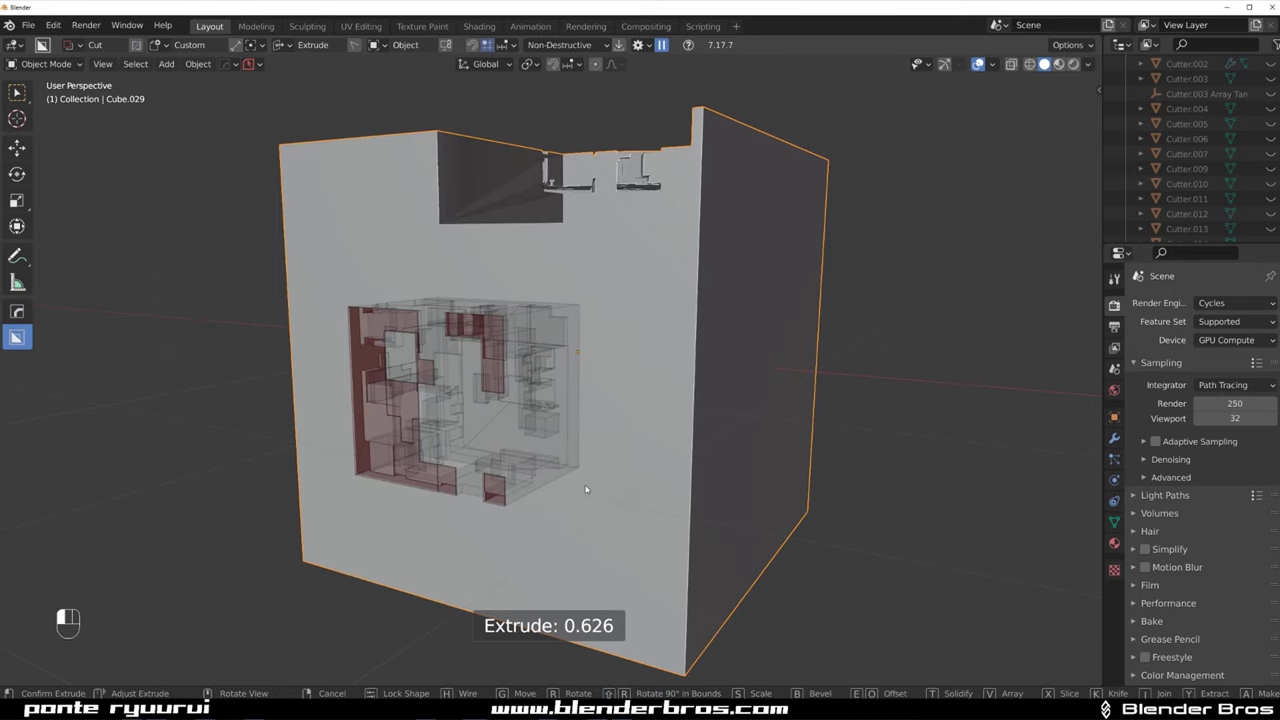
key("shift")
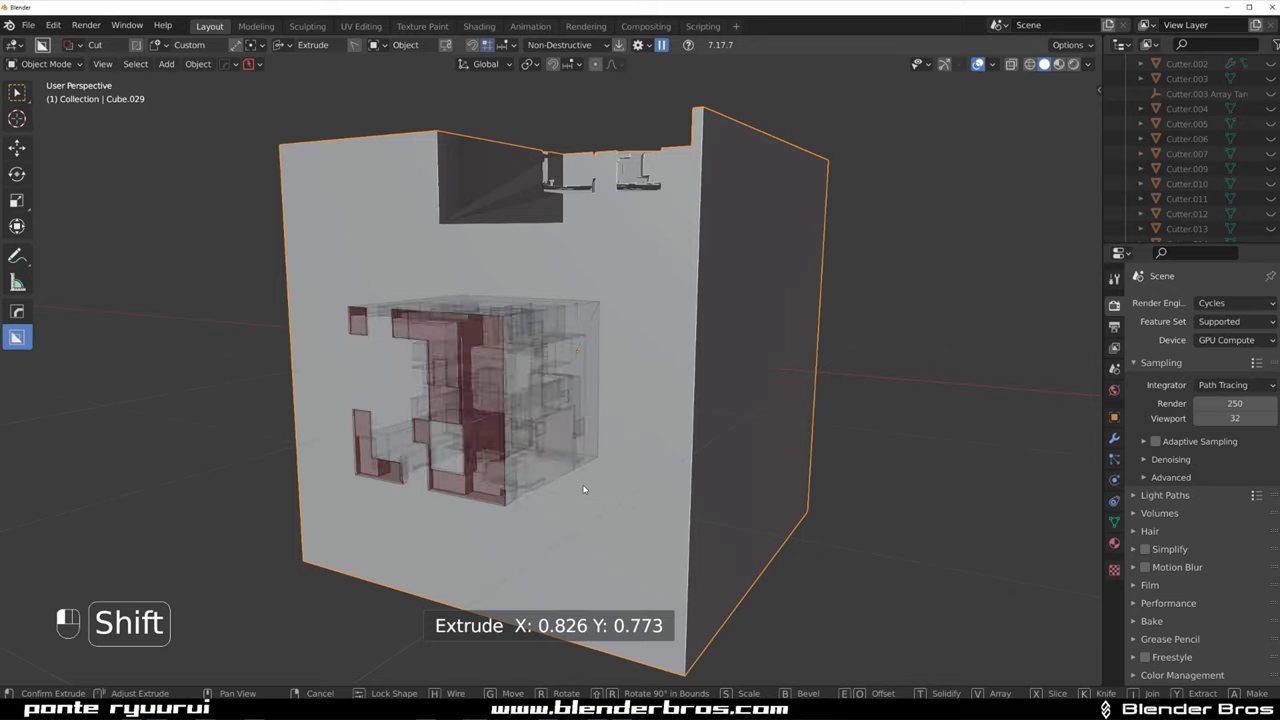
scroll(584, 489, "down", 1, "shift")
scroll(584, 489, "down", 1, "shift")
scroll(584, 489, "down", 1, "shift")
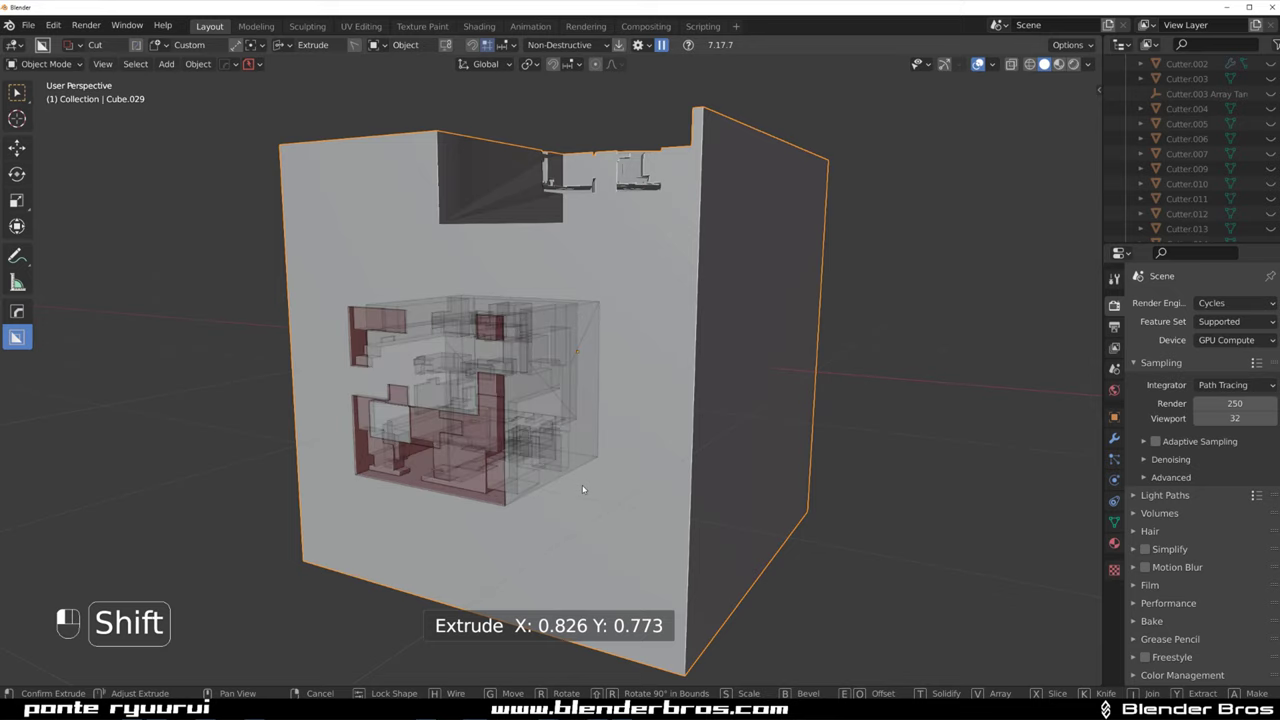
Confirm the custom greeble cut into the block's front face
left_click(584, 487)
scroll(584, 487, "up", 2)
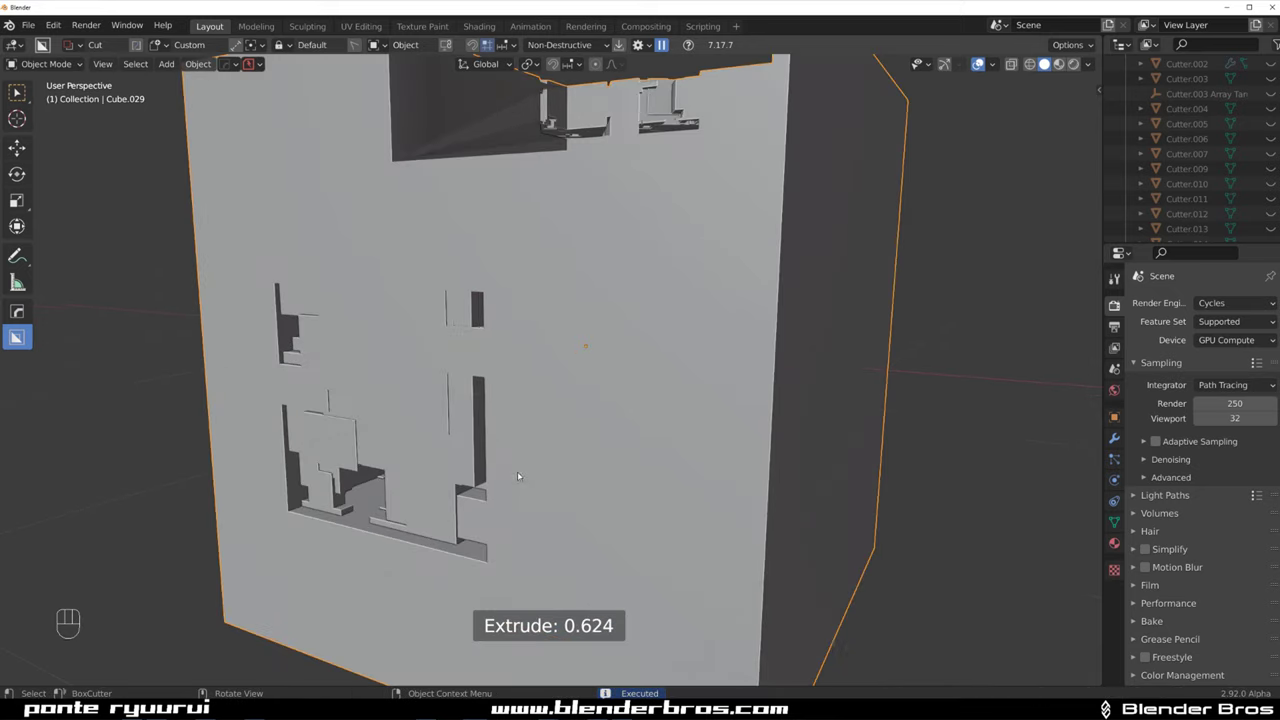
scroll(601, 421, "up", 2)
mouse_move(601, 421)
middle_mouse_down()
mouse_move(652, 427)
mouse_move(600, 425)
mouse_move(604, 400)
mouse_move(657, 406)
middle_mouse_up()
scroll(600, 410, "down", 2)
Draw a new custom greeble cutter on the side face and start rotating it with R
scroll(657, 406, "up", 3)
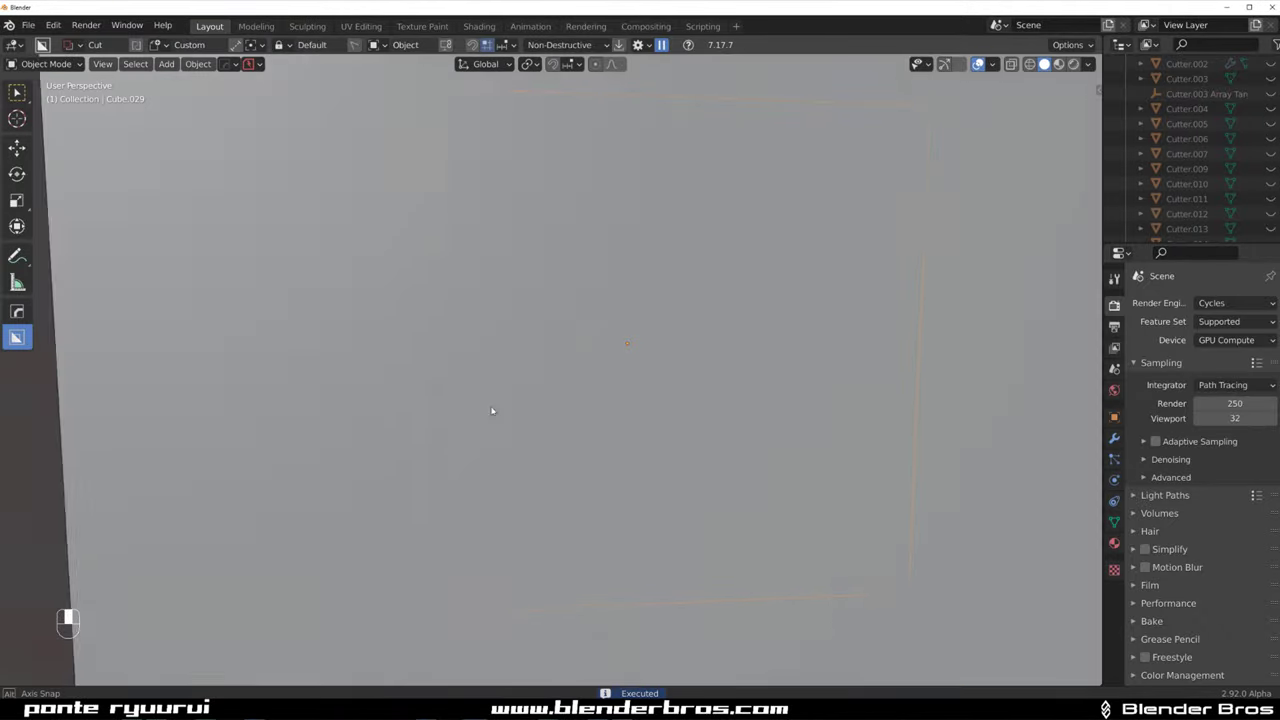
mouse_move(491, 409)
middle_mouse_down()
mouse_move(535, 387)
mouse_move(456, 296)
middle_mouse_up()
left_click_drag(442, 268, 538, 486)
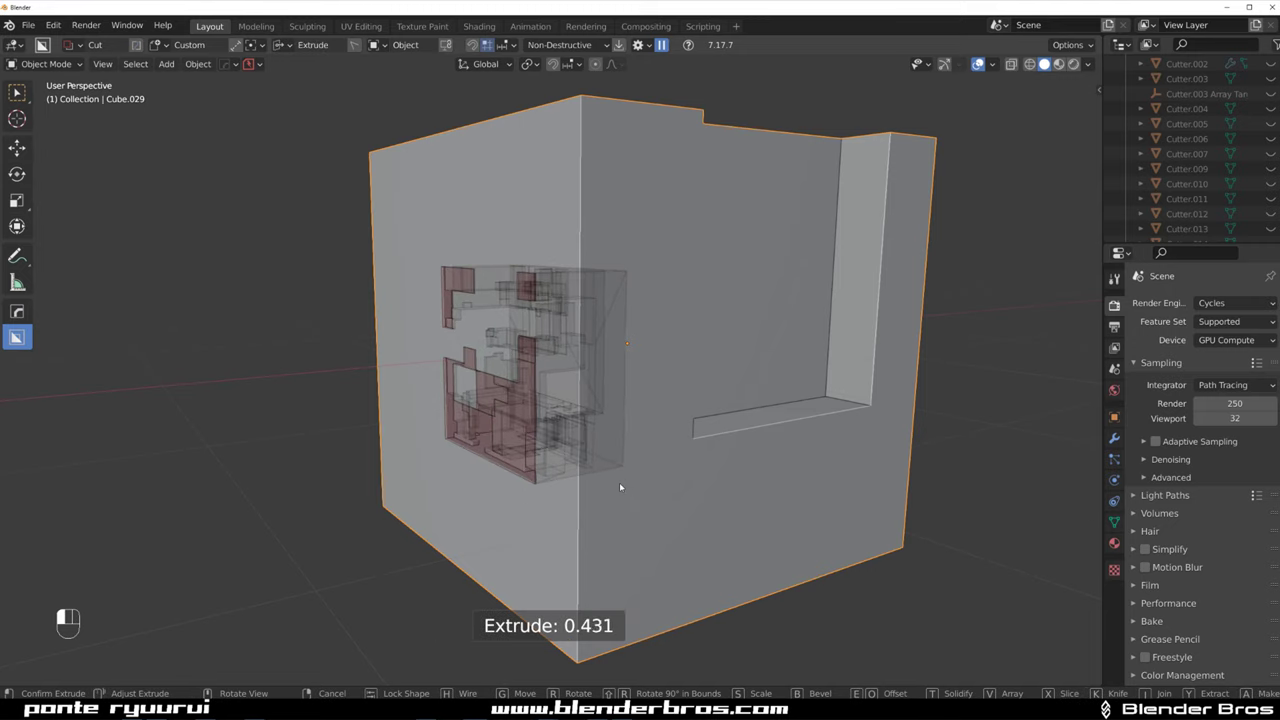
key("r")
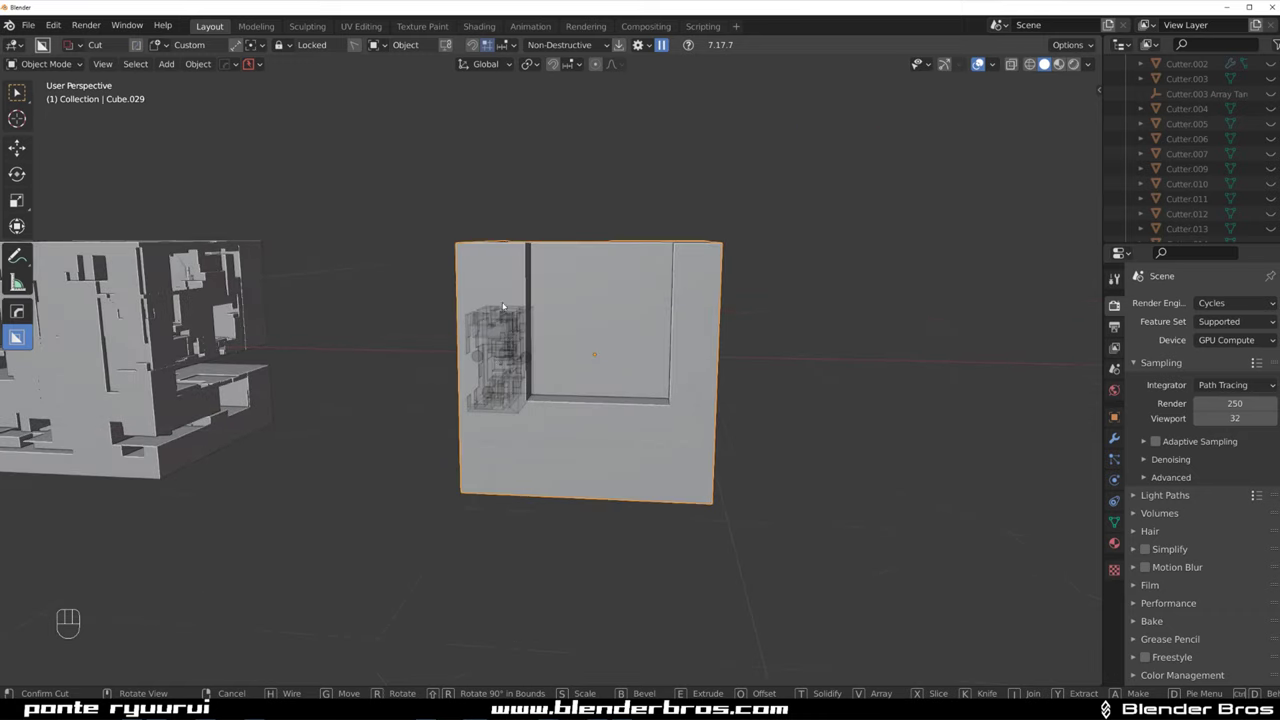
Confirm the rotated greeble cutter, leaving a cluster of small recessed holes in the side face
mouse_move(521, 429)
middle_mouse_down()
mouse_move(578, 380)
mouse_move(592, 421)
middle_mouse_up()
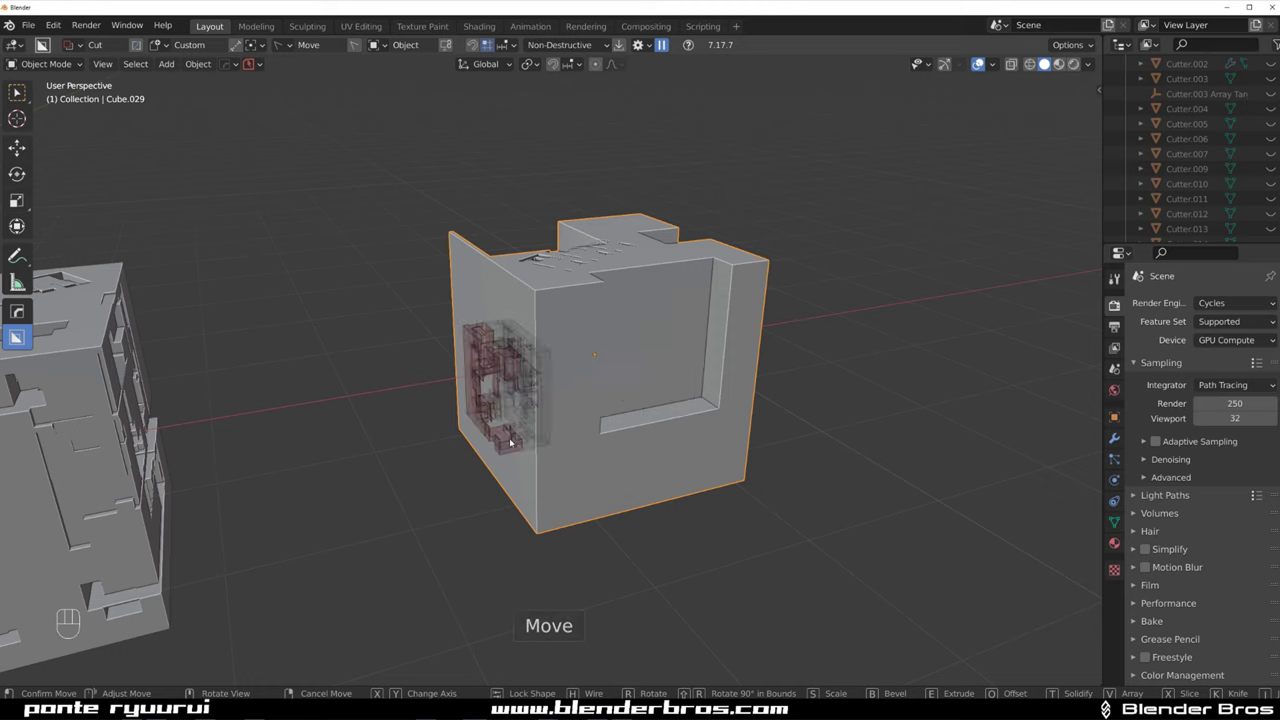
middle_click_drag(465, 251, 598, 300)
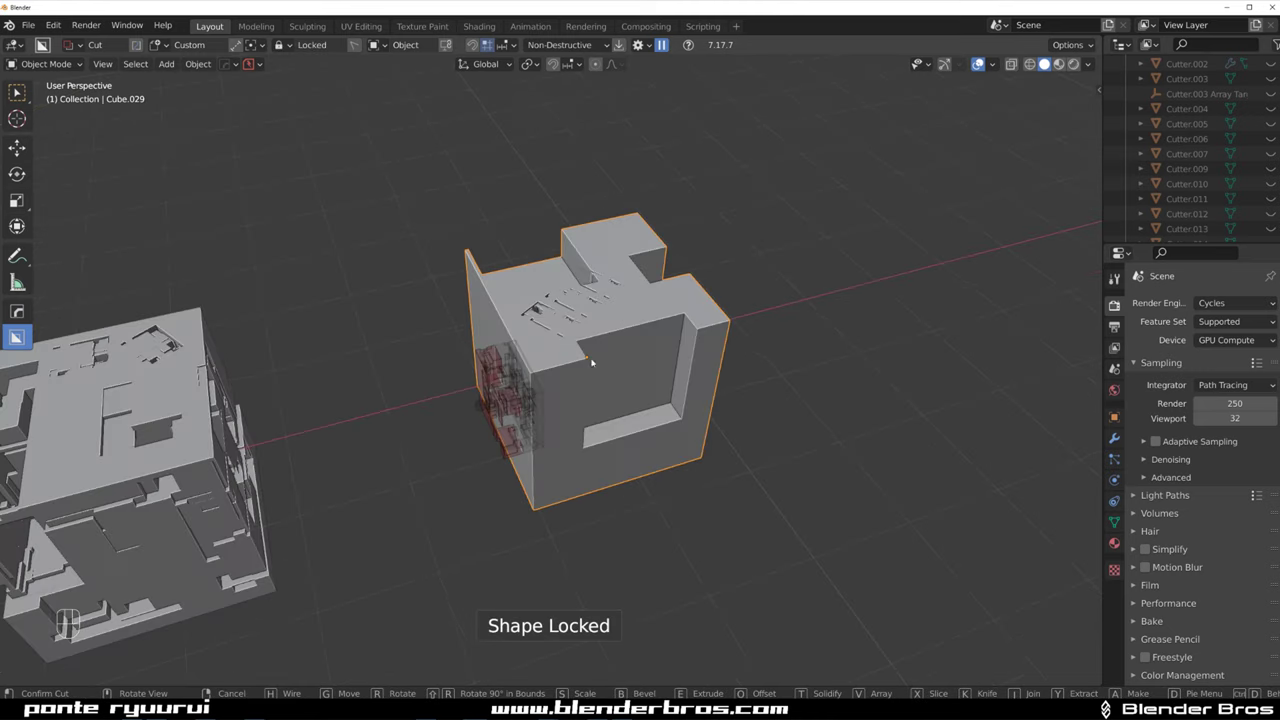
left_click(591, 362)
middle_click_drag(569, 403, 667, 232)
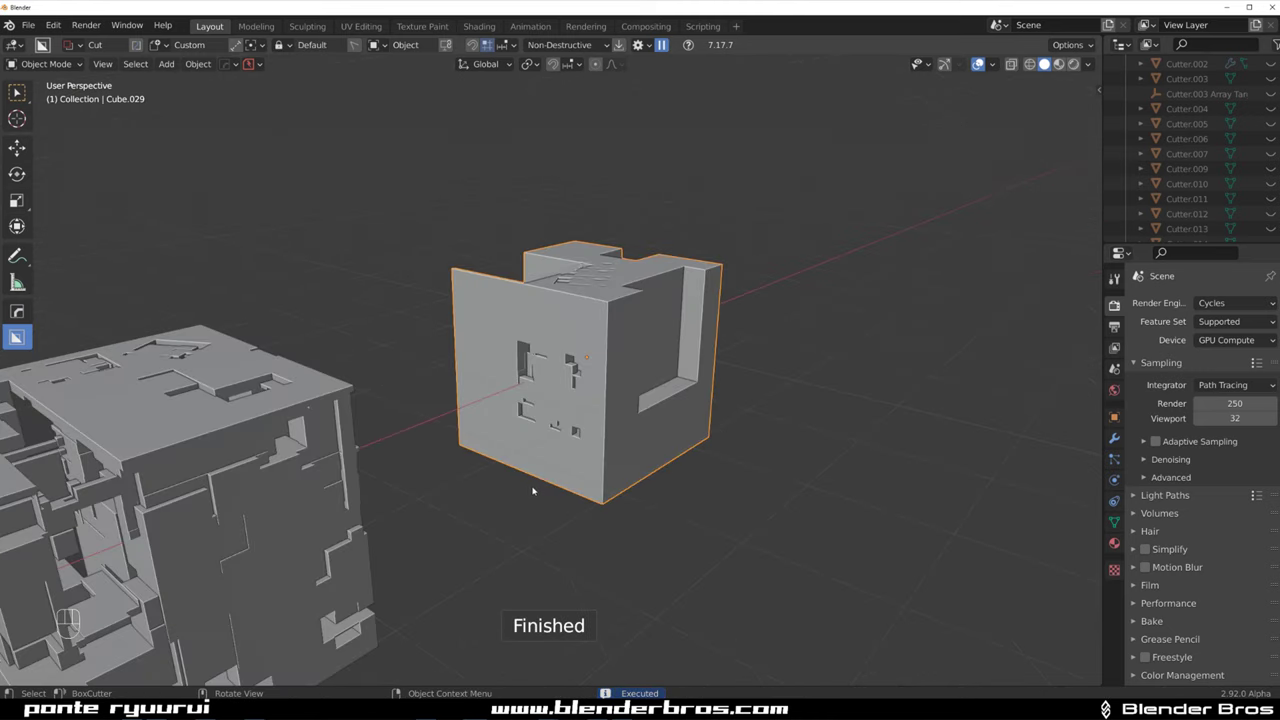
scroll(533, 490, "up", 3)
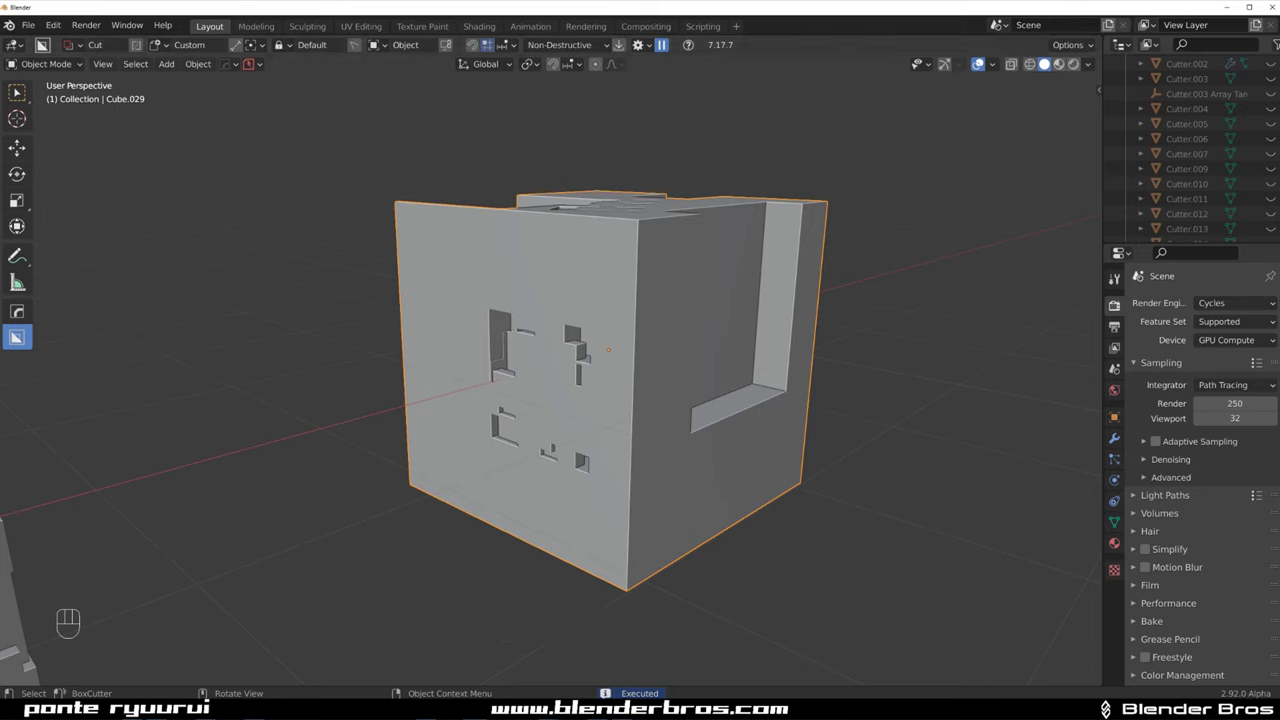
Draw a custom greeble cutter near the top of Cube.029's face, extrude it, and snap-rotate it
scroll(620, 420, "up", 2)
left_click(495, 226)
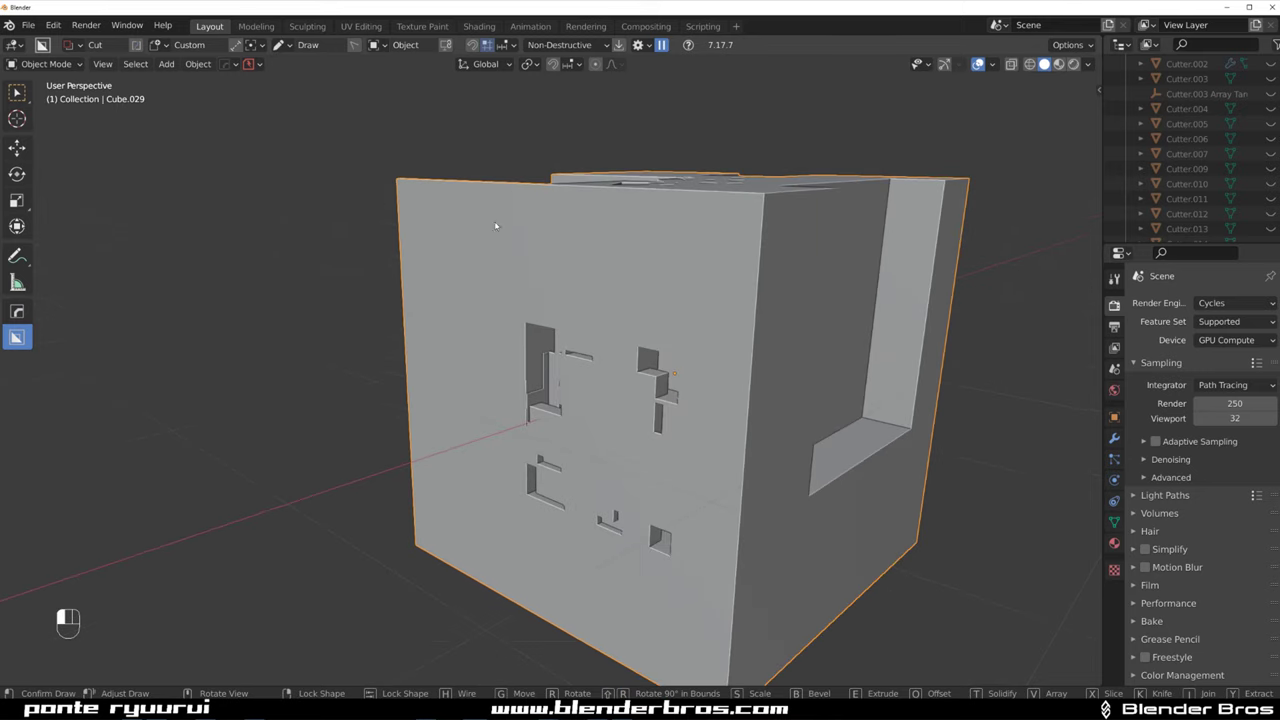
left_click_drag(579, 327, 582, 326)
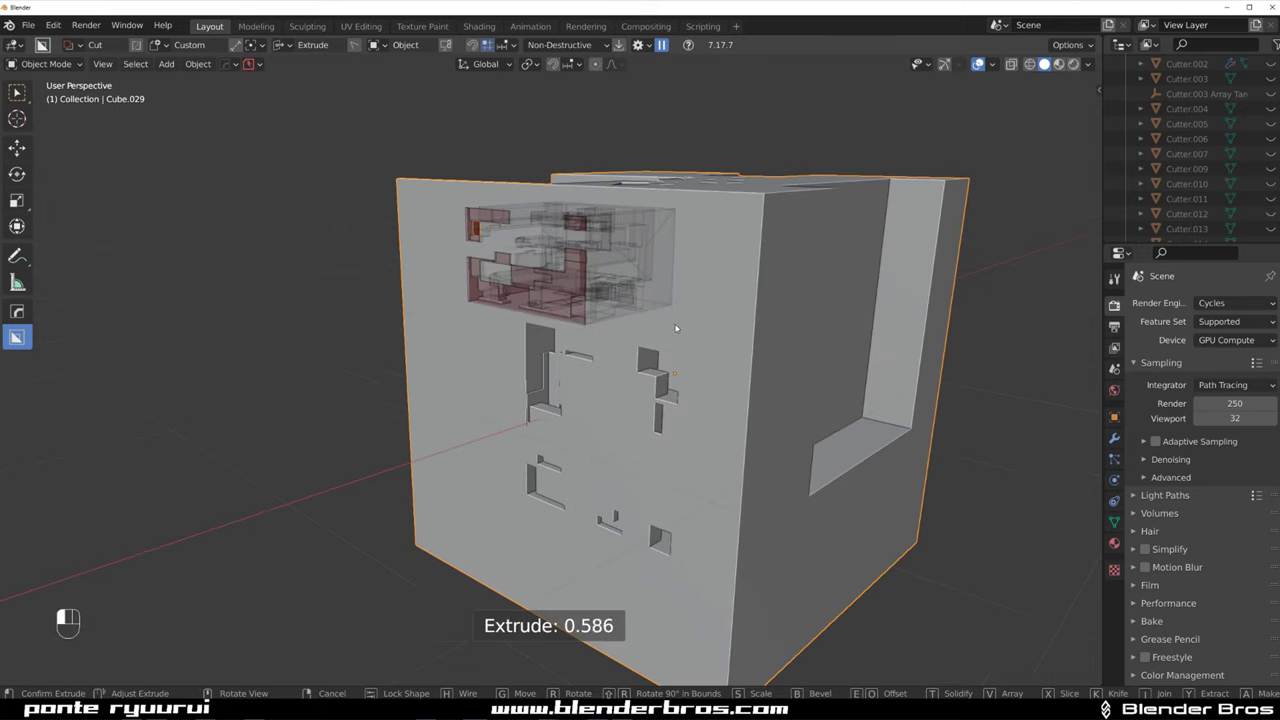
key("r")
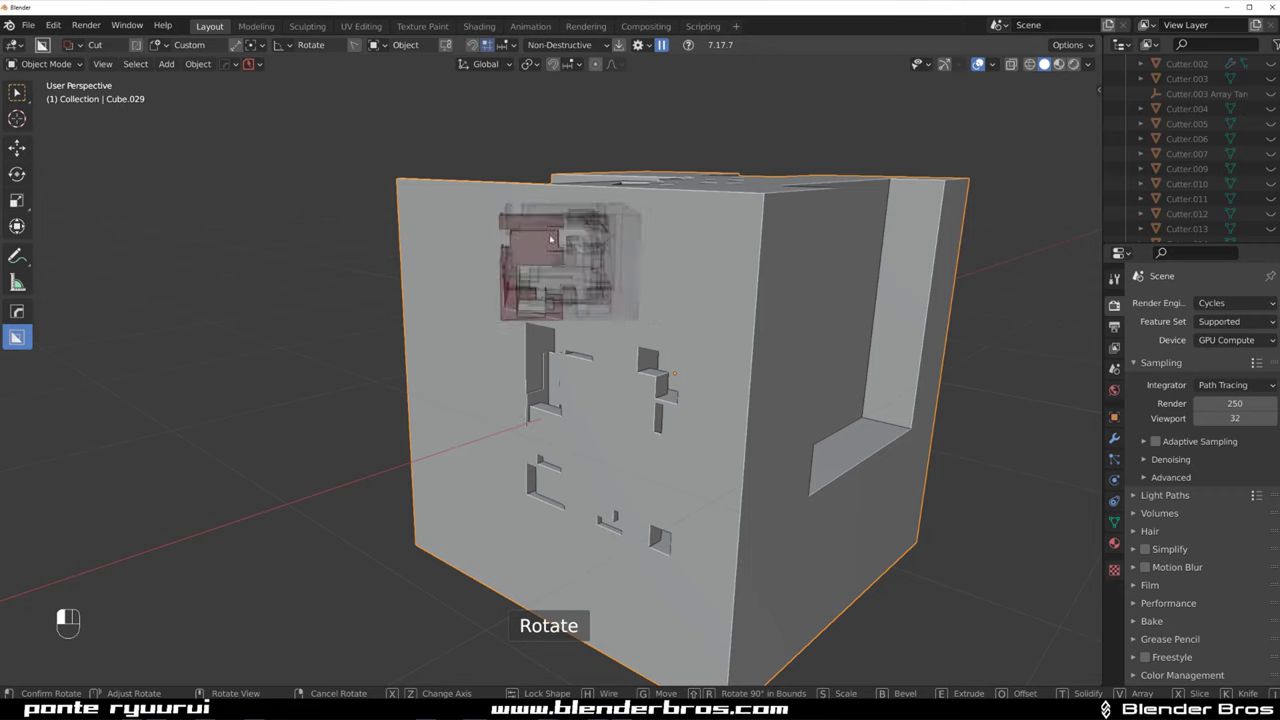
key("ctrl")
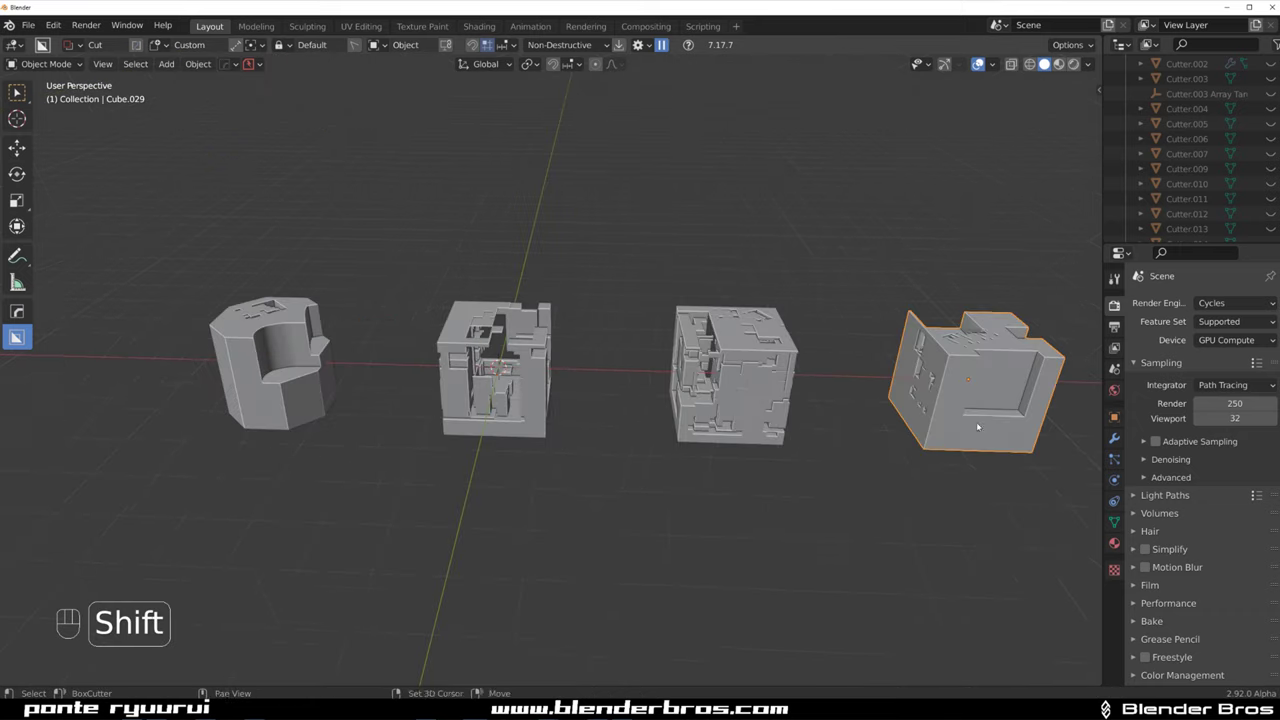
mouse_move(677, 391)
middle_mouse_down()
mouse_move(591, 385)
mouse_move(556, 366)
middle_mouse_up()
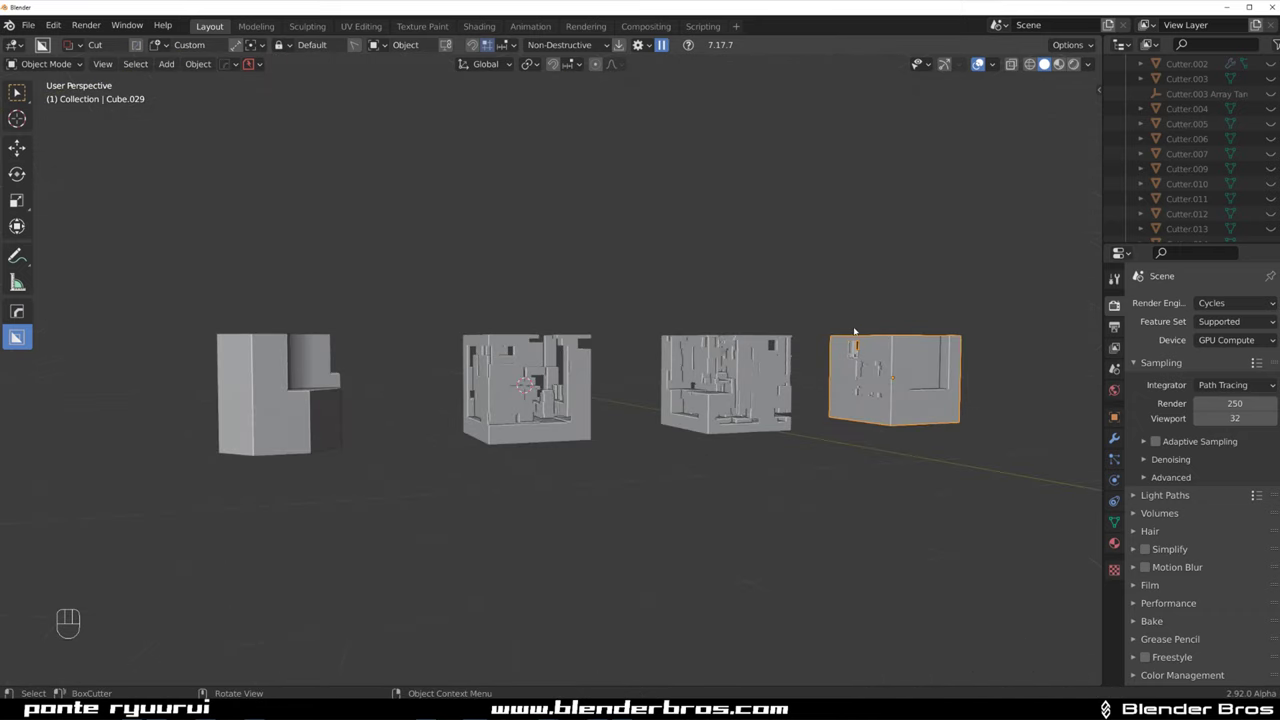
mouse_move(854, 331)
middle_mouse_down()
mouse_move(732, 431)
mouse_move(566, 337)
middle_mouse_up()
mouse_move(720, 323)
middle_mouse_down()
mouse_move(511, 387)
mouse_move(699, 434)
middle_mouse_up()
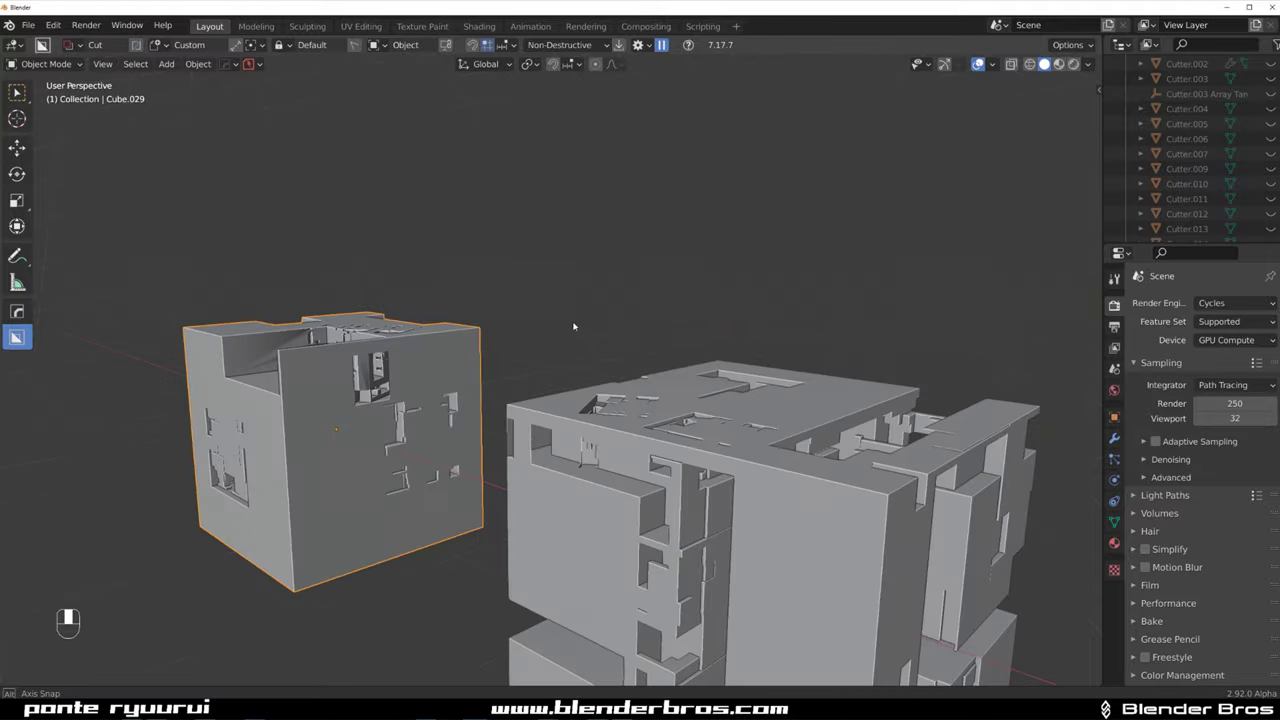
mouse_move(699, 434)
middle_mouse_down()
mouse_move(697, 328)
mouse_move(958, 383)
mouse_move(713, 374)
middle_mouse_up()
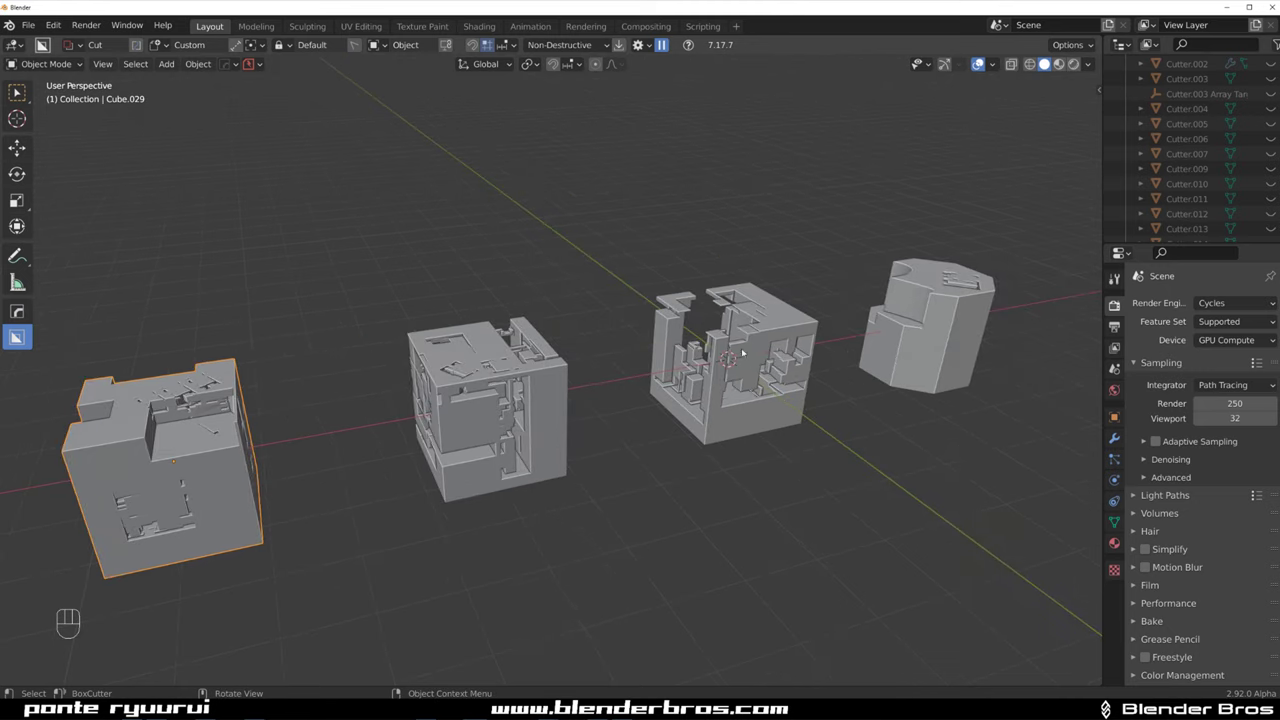
mouse_move(415, 373)
middle_mouse_down()
mouse_move(549, 318)
mouse_move(846, 309)
mouse_move(587, 310)
mouse_move(576, 330)
mouse_move(777, 303)
mouse_move(309, 362)
middle_mouse_up()
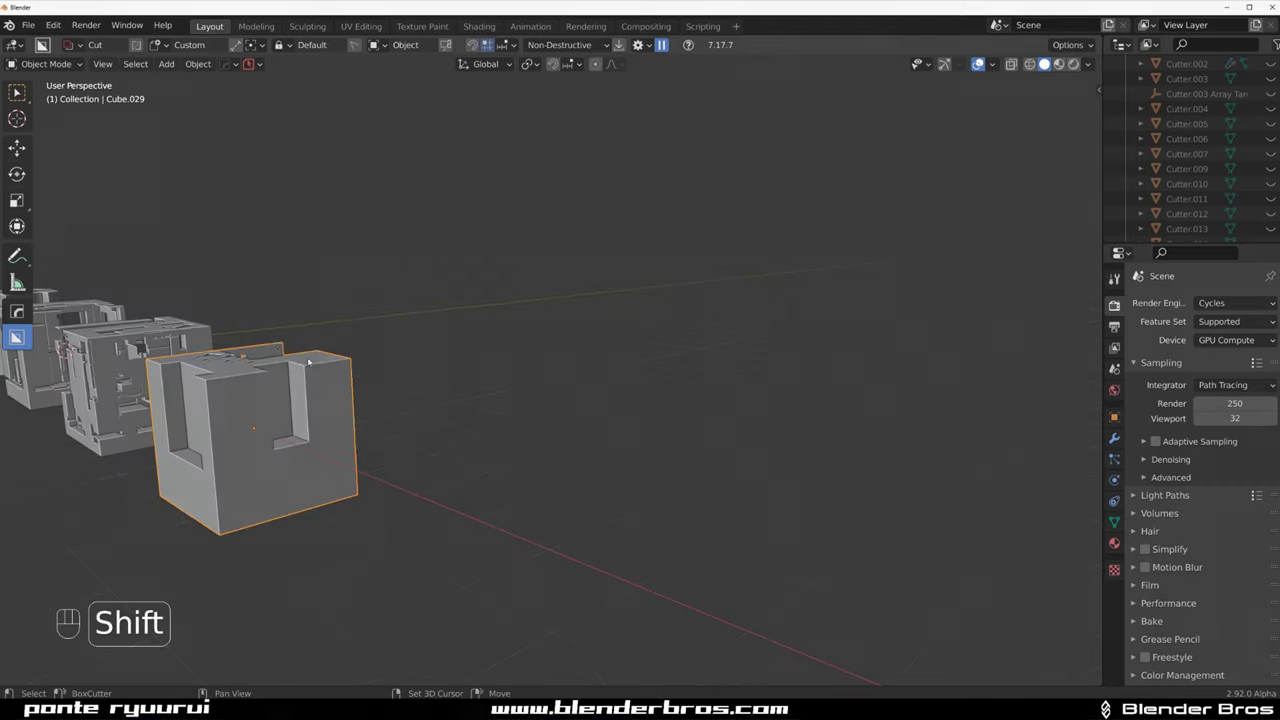